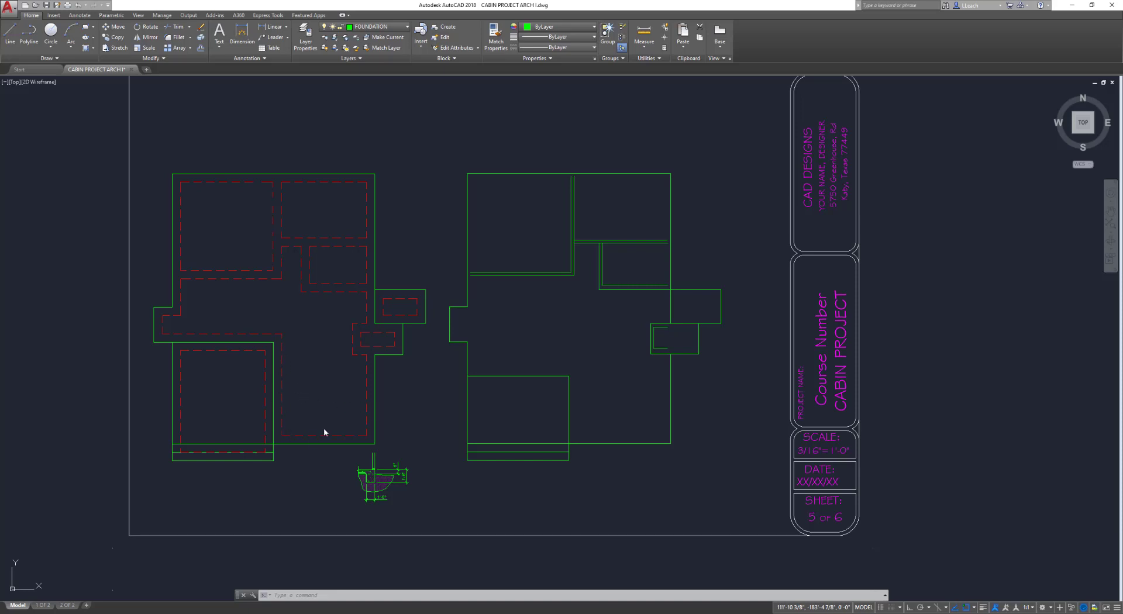
Offset the right plan's left and top wall lines 12 inches inward
{"action": "scroll", "coordinate": [367, 482], "scroll_direction": "up", "scroll_amount": 6}
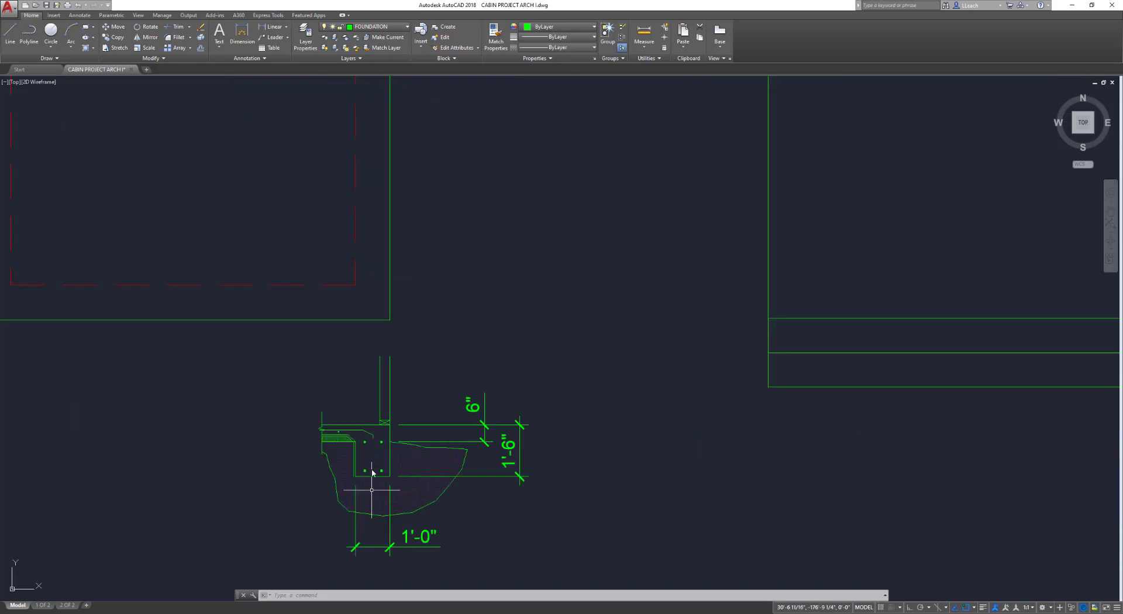
{"action": "scroll", "coordinate": [374, 469], "scroll_direction": "up", "scroll_amount": 4}
{"action": "scroll", "coordinate": [374, 469], "scroll_direction": "down", "scroll_amount": 3}
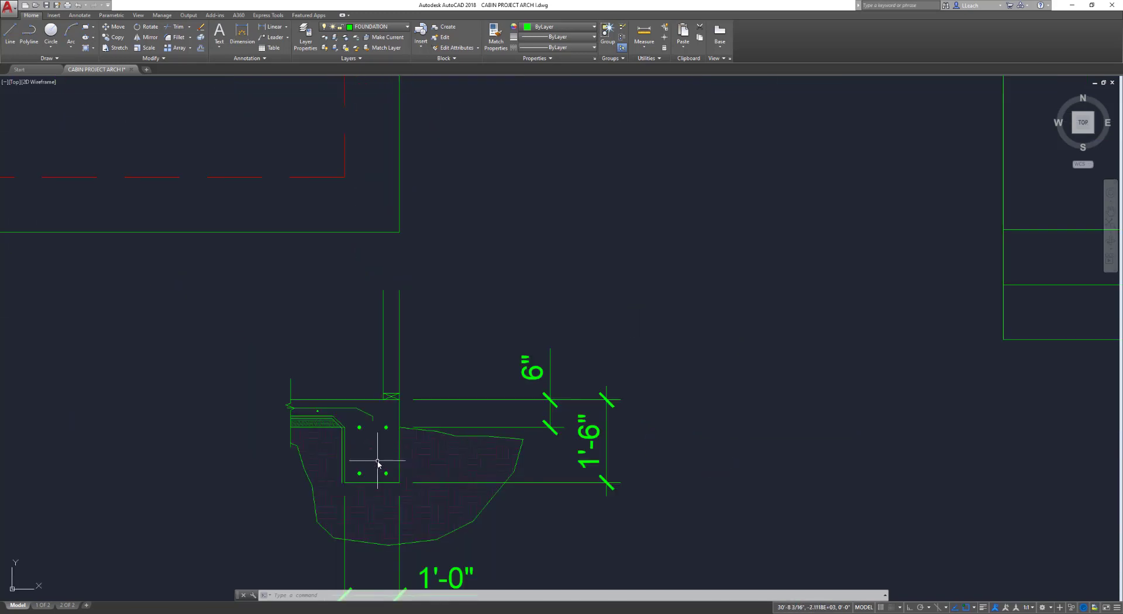
{"action": "scroll", "coordinate": [375, 469], "scroll_direction": "up", "scroll_amount": 1}
{"action": "middle_click_drag", "start_coordinate": [411, 416], "coordinate": [439, 351]}
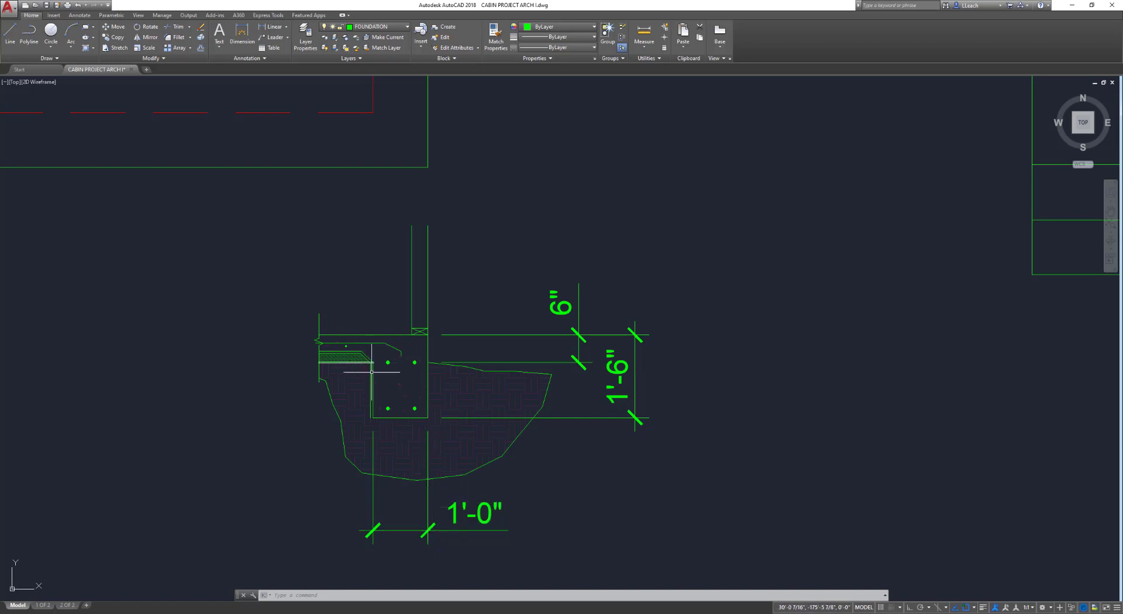
{"action": "scroll", "coordinate": [377, 362], "scroll_direction": "down", "scroll_amount": 4}
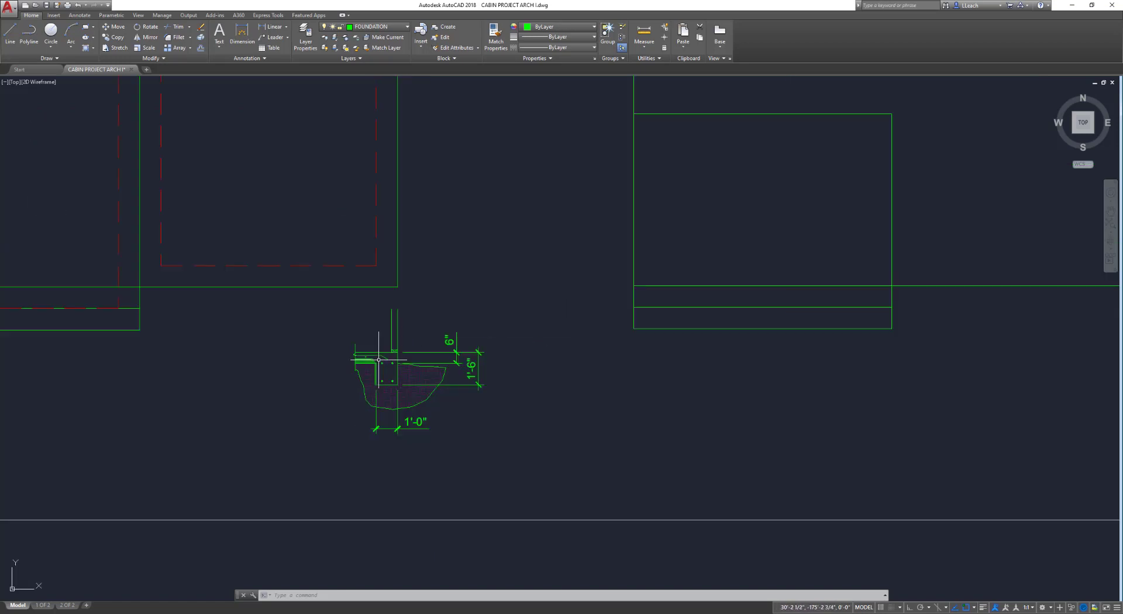
{"action": "scroll", "coordinate": [379, 360], "scroll_direction": "down", "scroll_amount": 6}
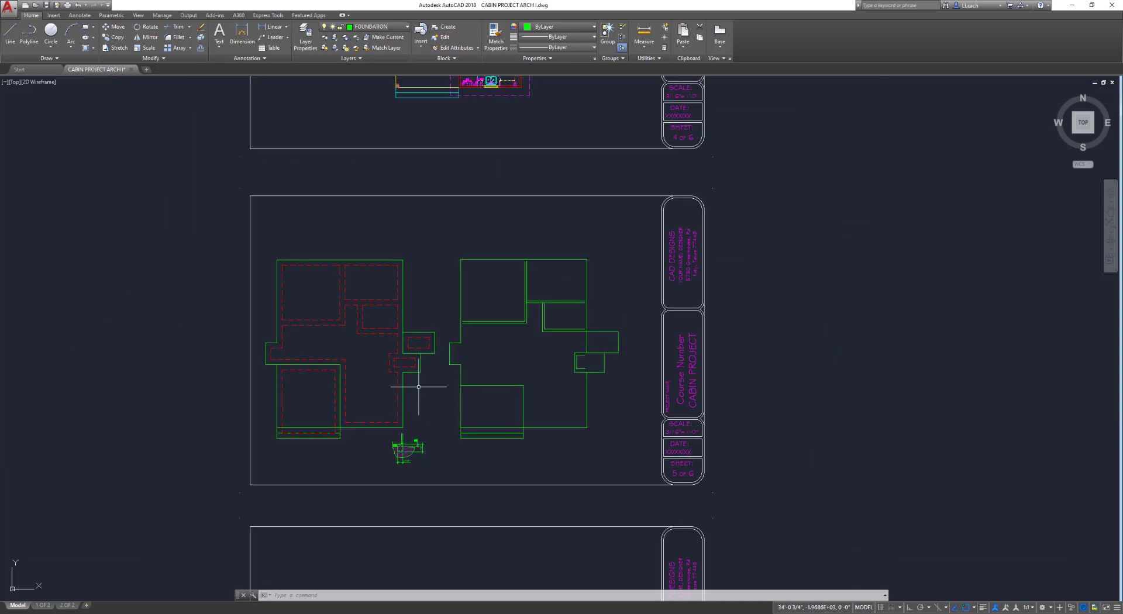
{"action": "scroll", "coordinate": [463, 292], "scroll_direction": "up", "scroll_amount": 4}
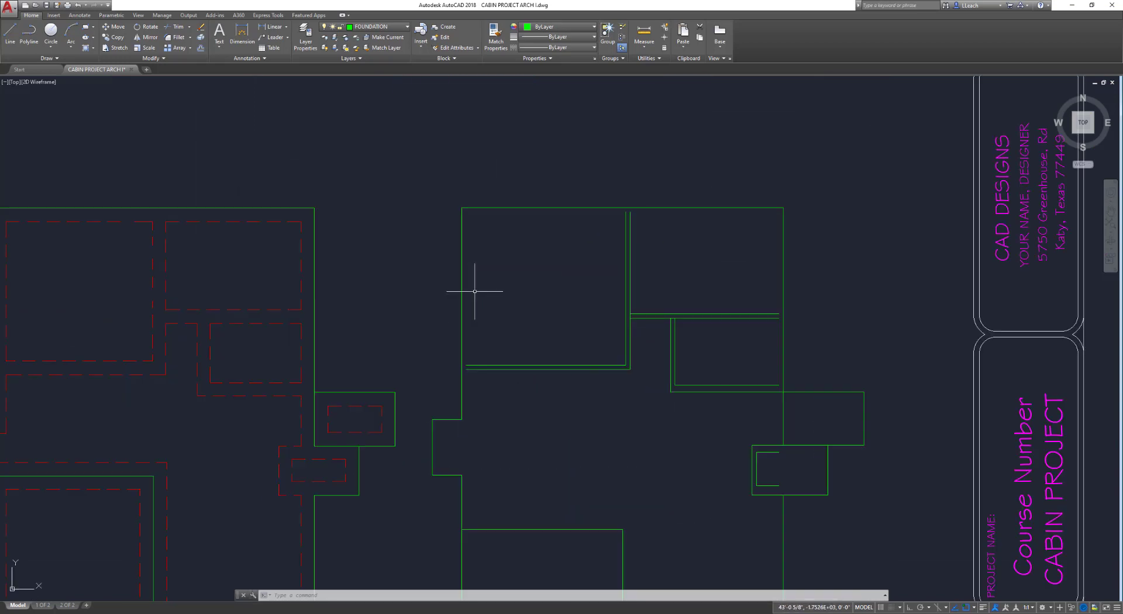
{"action": "scroll", "coordinate": [475, 290], "scroll_direction": "down", "scroll_amount": 2}
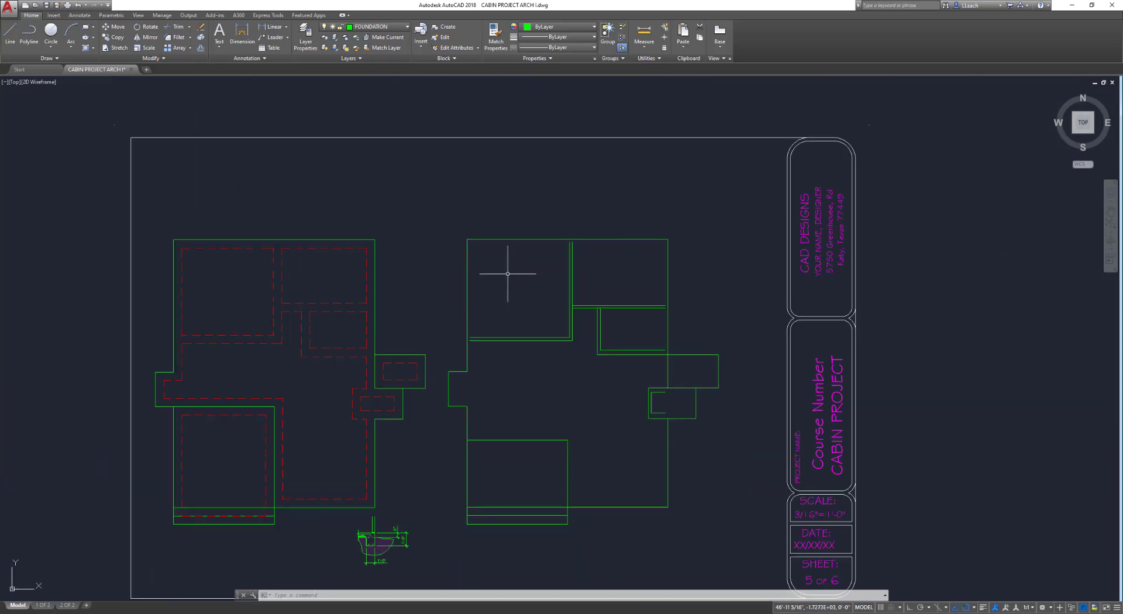
{"action": "key", "text": "Return"}
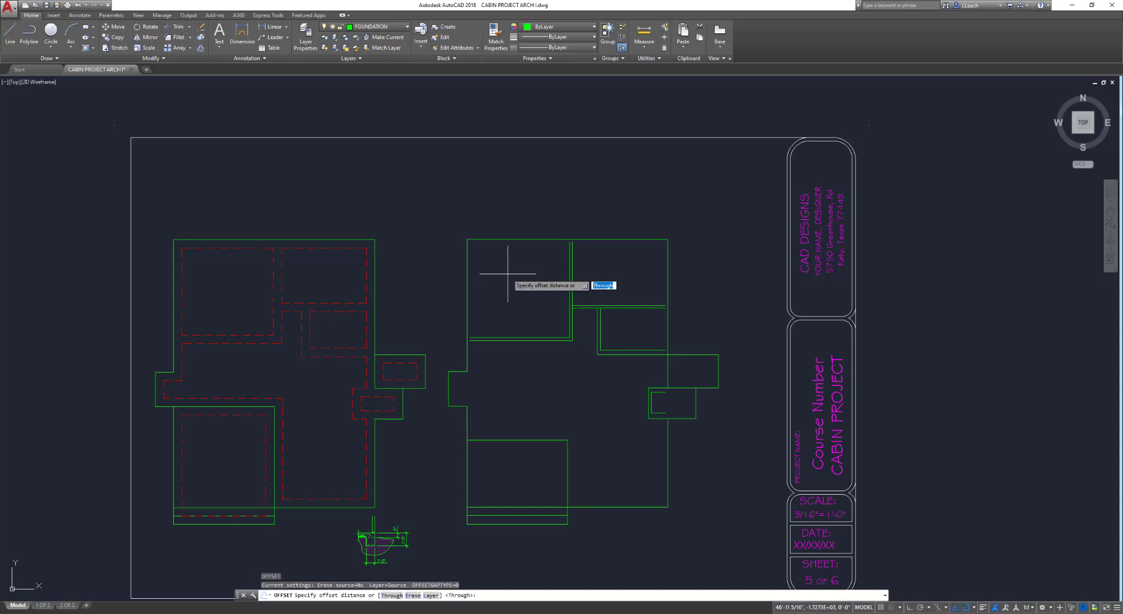
{"action": "type", "text": "12"}
{"action": "key", "text": "Return"}
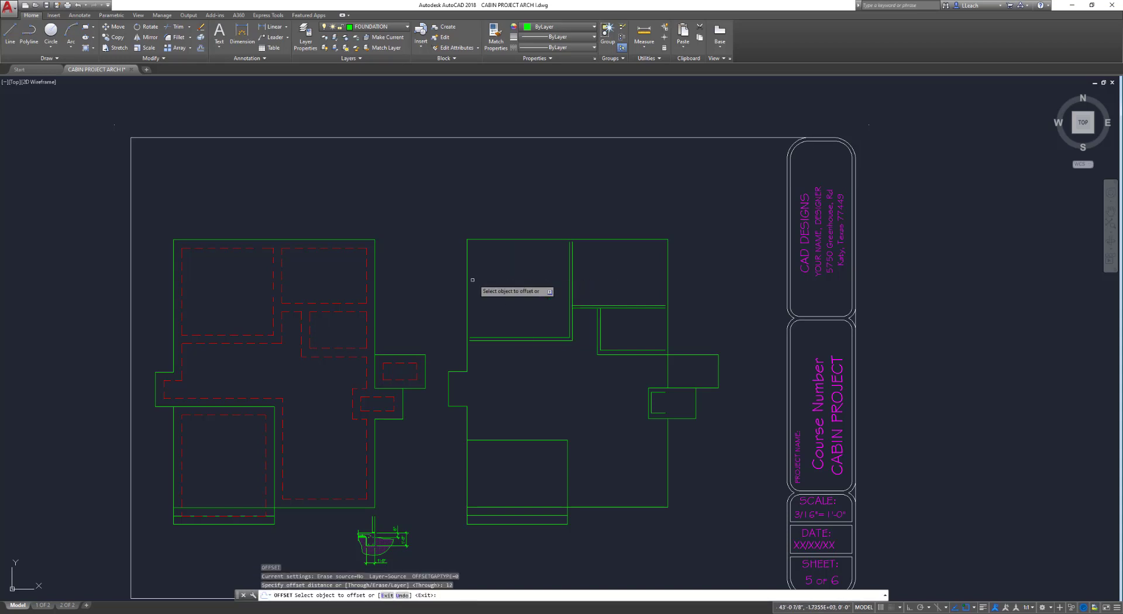
{"action": "left_click", "coordinate": [467, 281]}
{"action": "left_click", "coordinate": [485, 269]}
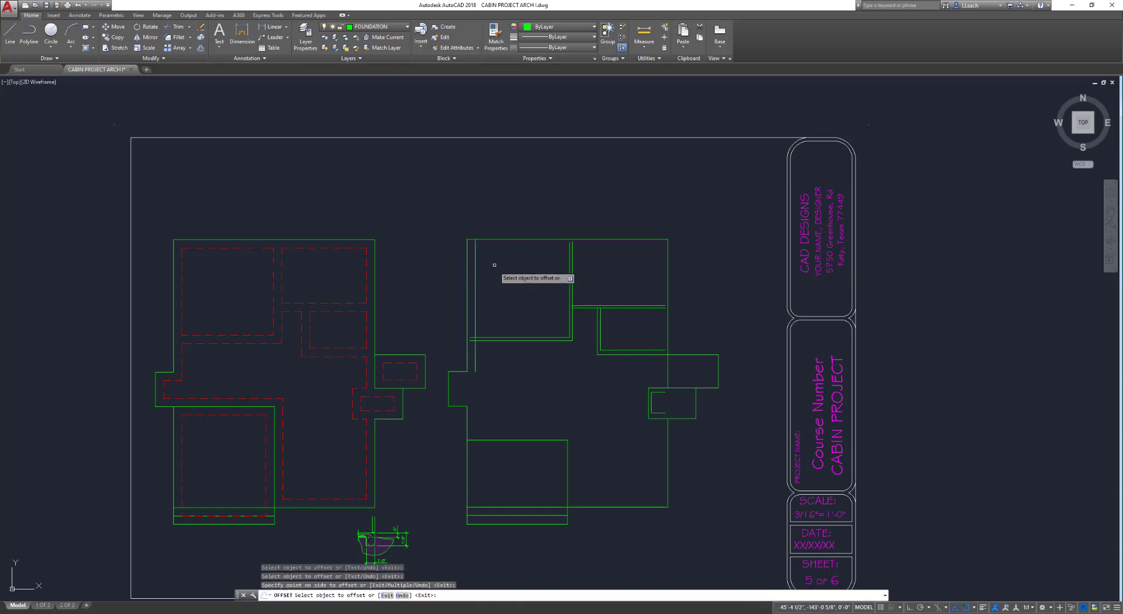
{"action": "left_click", "coordinate": [504, 239]}
{"action": "left_click", "coordinate": [508, 275]}
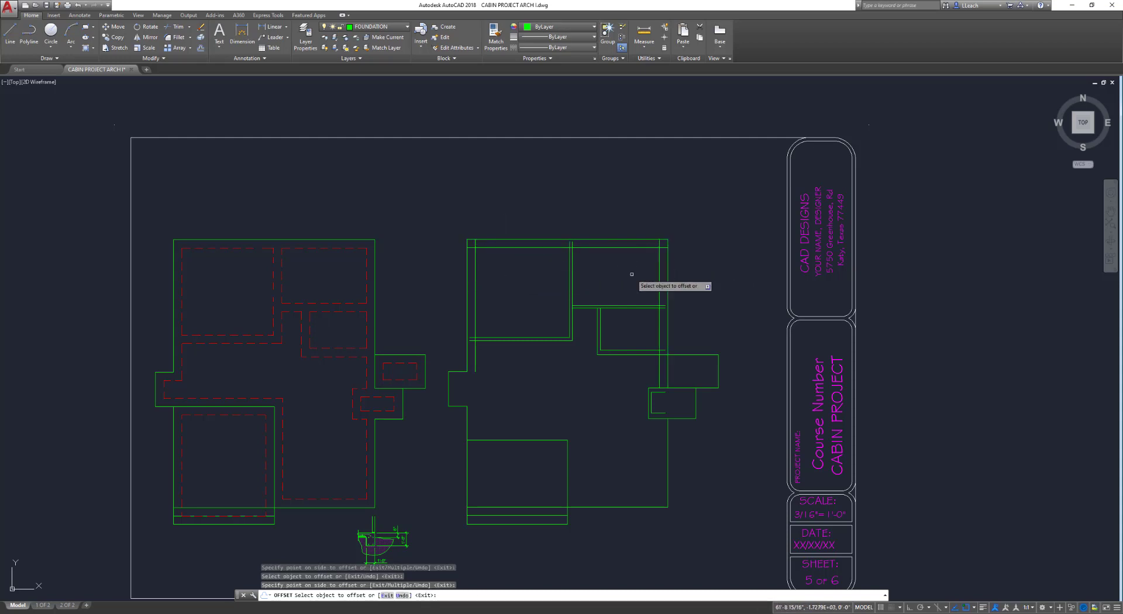
Offset the bump's top, left and bottom edges and the lower room's lines 12 inward
{"action": "scroll", "coordinate": [461, 373], "scroll_direction": "up", "scroll_amount": 3}
{"action": "left_click", "coordinate": [460, 371]}
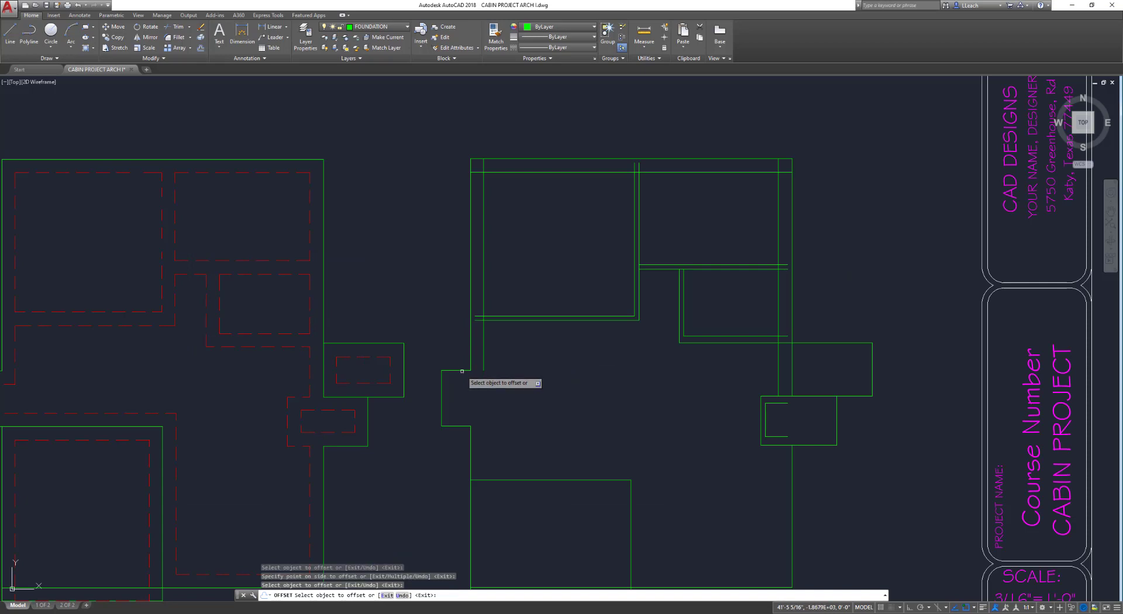
{"action": "left_click", "coordinate": [467, 397]}
{"action": "left_click", "coordinate": [442, 403]}
{"action": "left_click", "coordinate": [462, 417]}
{"action": "left_click", "coordinate": [462, 426]}
{"action": "left_click", "coordinate": [467, 406]}
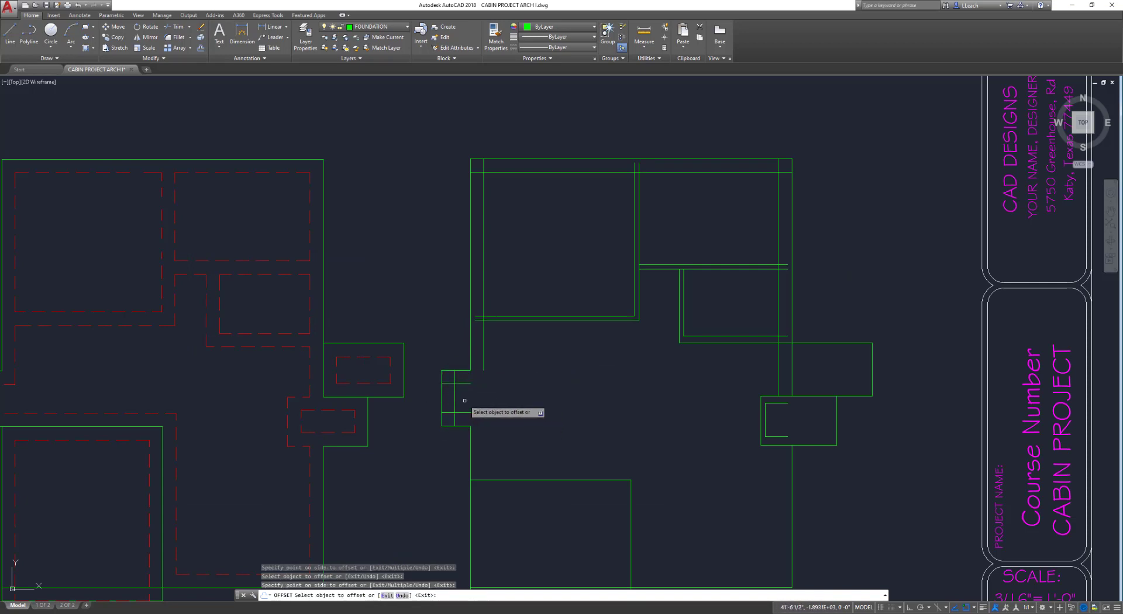
{"action": "left_click", "coordinate": [471, 448]}
{"action": "left_click", "coordinate": [517, 469]}
{"action": "left_click", "coordinate": [517, 478]}
{"action": "left_click", "coordinate": [555, 450]}
{"action": "left_click", "coordinate": [629, 503]}
{"action": "left_click", "coordinate": [638, 475]}
Fillet the lower room's inner lines and the bump's lower inner corner to sharp corners
{"action": "key", "text": "Escape"}
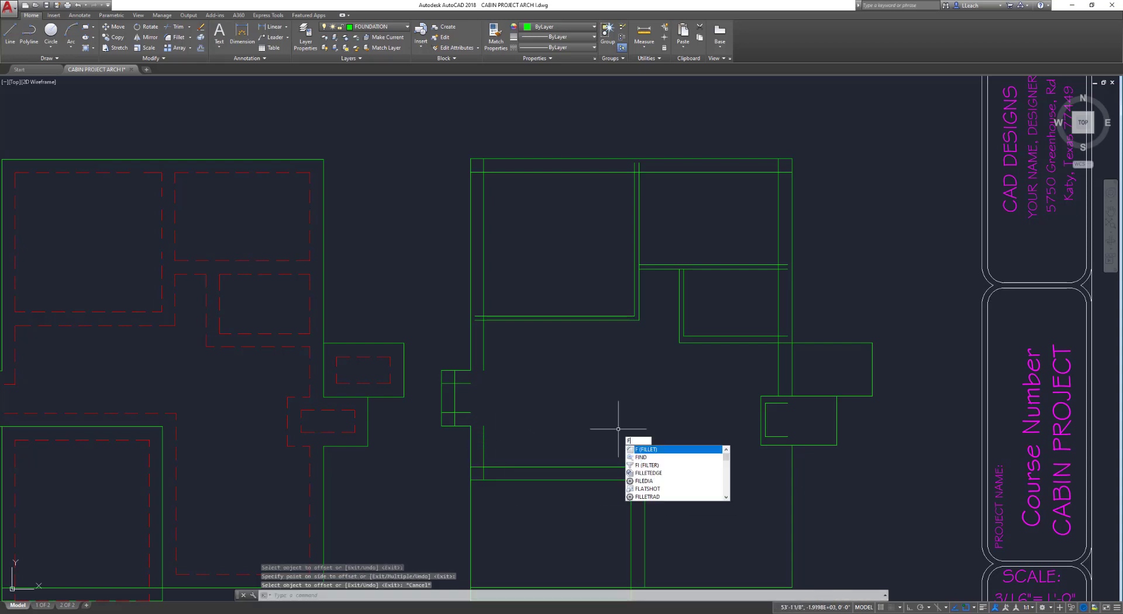
{"action": "key", "text": "Return"}
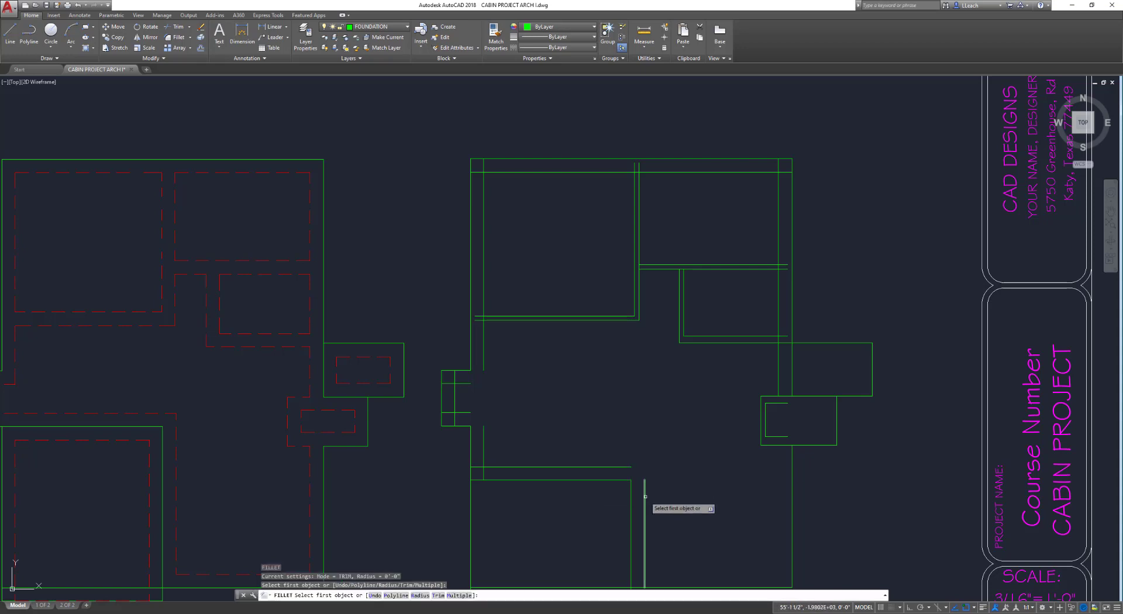
{"action": "left_click", "coordinate": [645, 495]}
{"action": "left_click", "coordinate": [623, 467]}
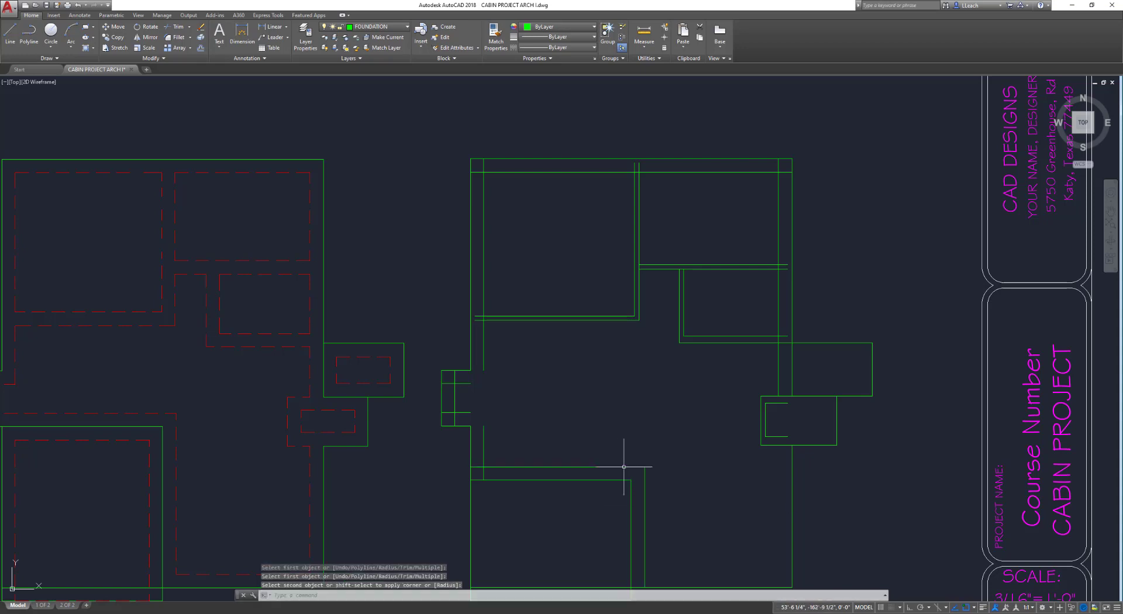
{"action": "key", "text": "Return"}
{"action": "left_click", "coordinate": [503, 467]}
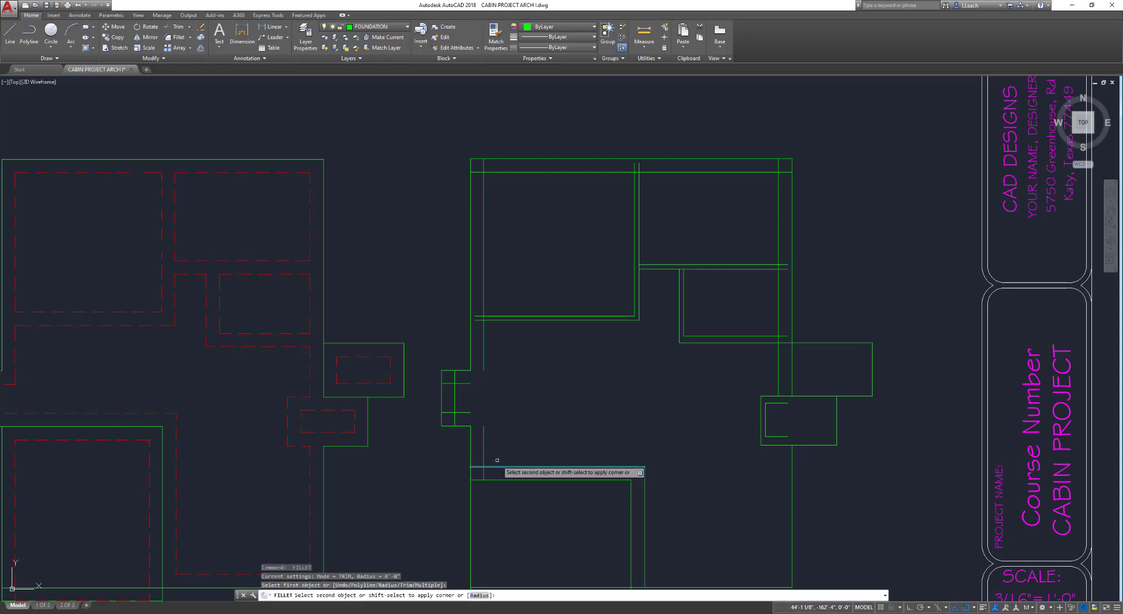
{"action": "left_click", "coordinate": [468, 412]}
{"action": "key", "text": "Return"}
{"action": "left_click", "coordinate": [466, 412]}
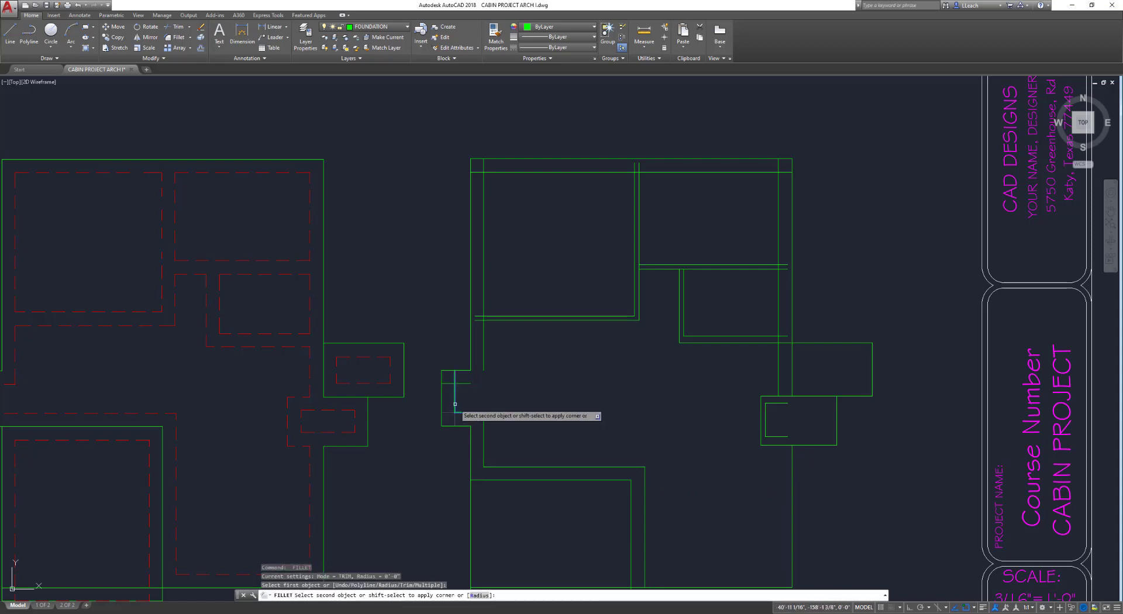
{"action": "left_click", "coordinate": [455, 397]}
Close the bump's upper inner corners and the plan's top-left and top-right inner corners
{"action": "key", "text": "Return"}
{"action": "left_click", "coordinate": [454, 395]}
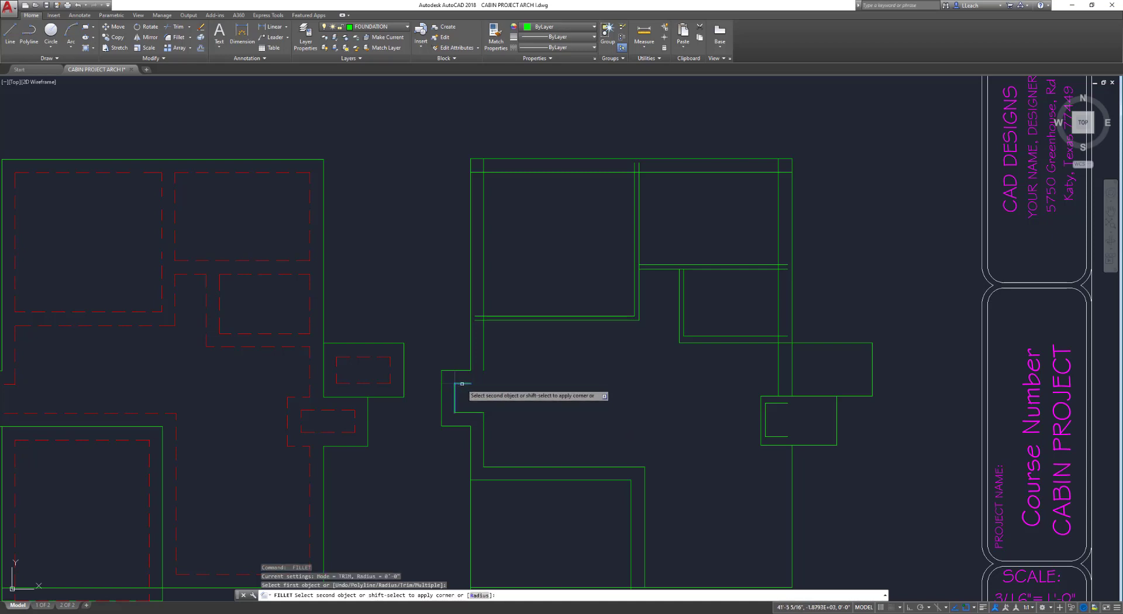
{"action": "left_click", "coordinate": [460, 384]}
{"action": "key", "text": "Return"}
{"action": "left_click", "coordinate": [467, 384]}
{"action": "left_click", "coordinate": [484, 372]}
{"action": "key", "text": "Return"}
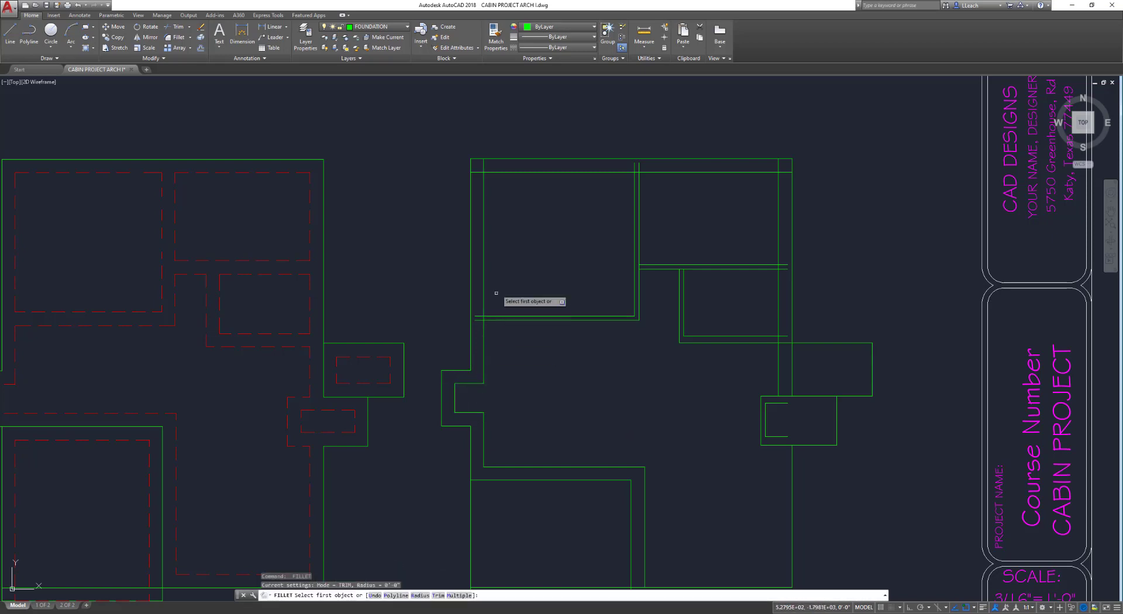
{"action": "left_click", "coordinate": [485, 231]}
{"action": "left_click", "coordinate": [511, 173]}
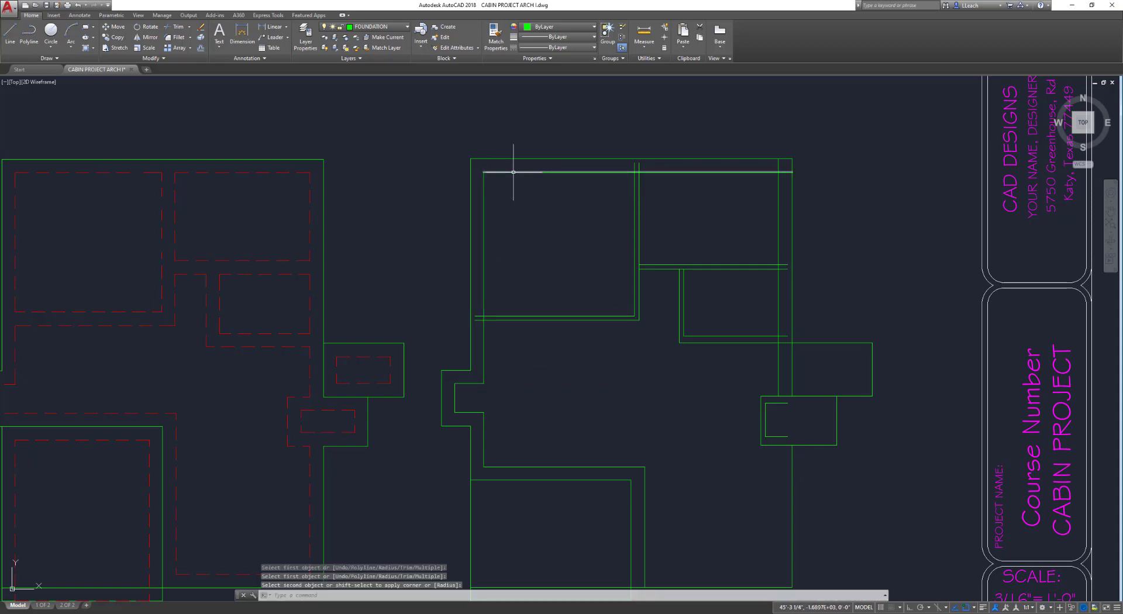
{"action": "key", "text": "Return"}
{"action": "left_click", "coordinate": [756, 170]}
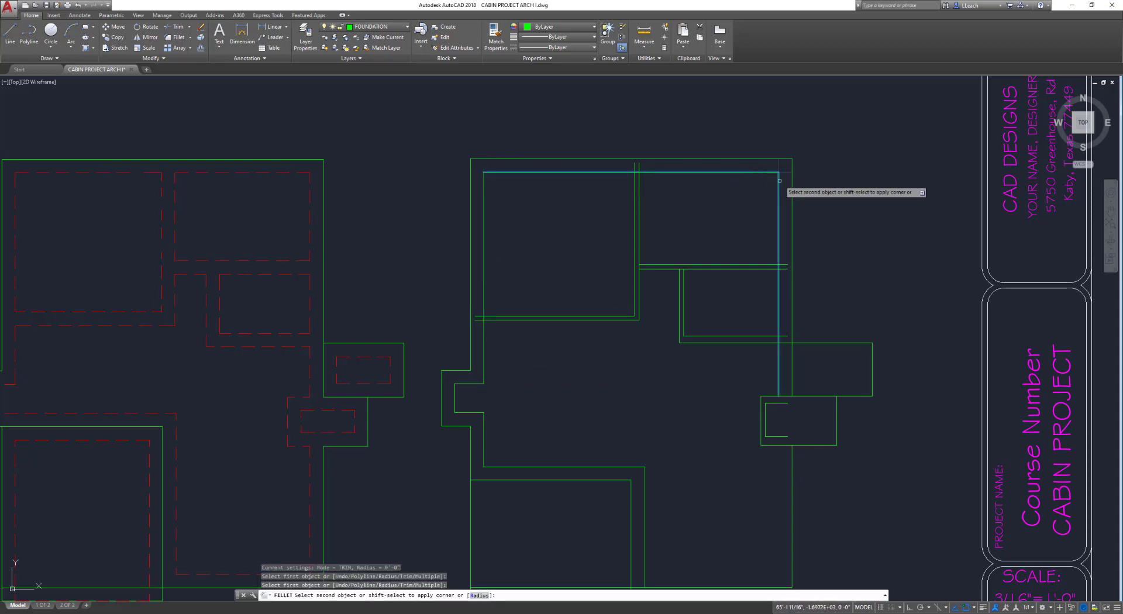
{"action": "left_click", "coordinate": [778, 182]}
{"action": "key", "text": "Return"}
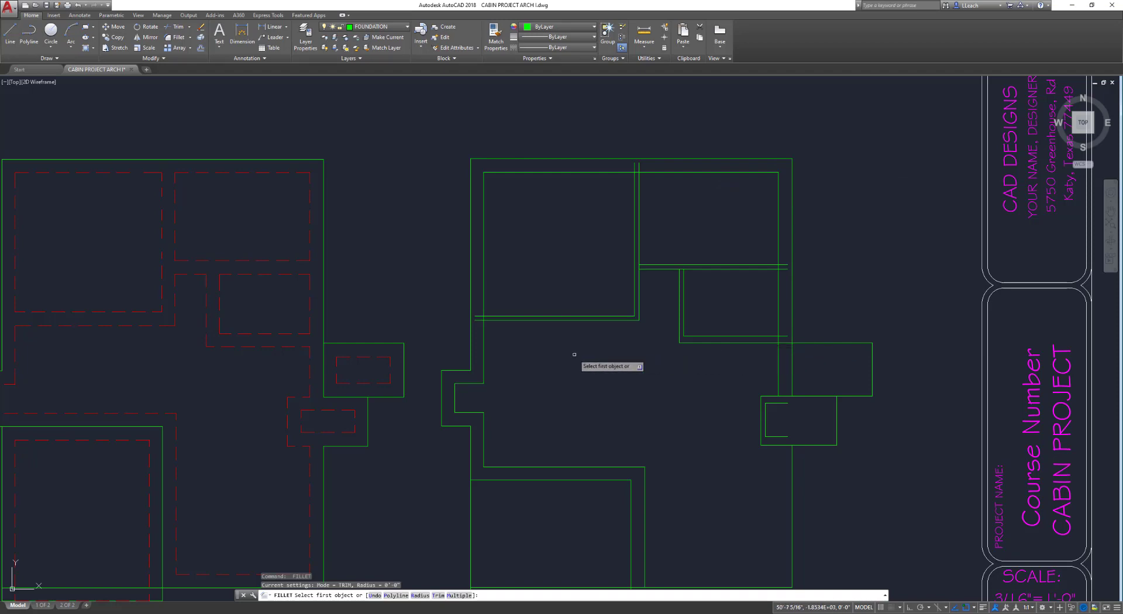
{"action": "key", "text": "Escape"}
{"action": "mouse_move", "coordinate": [546, 345]}
{"action": "middle_mouse_down"}
{"action": "mouse_move", "coordinate": [584, 284]}
{"action": "mouse_move", "coordinate": [584, 311]}
{"action": "middle_mouse_up"}
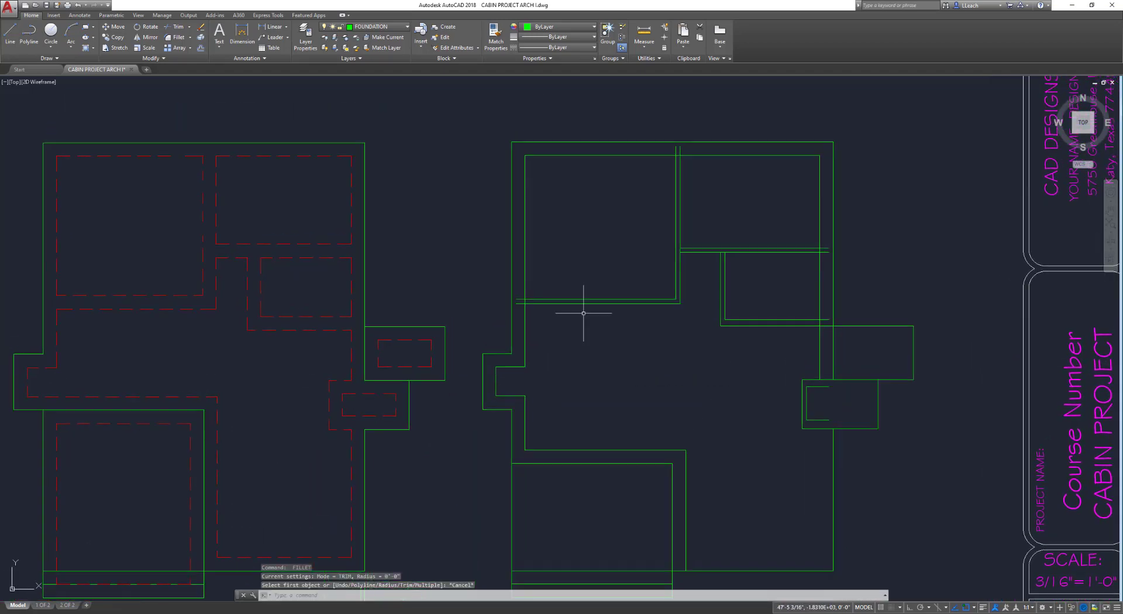
Check the red dashed footing line's layer, then select the right plan's top inner line
{"action": "left_click", "coordinate": [819, 215]}
{"action": "left_click", "coordinate": [782, 155]}
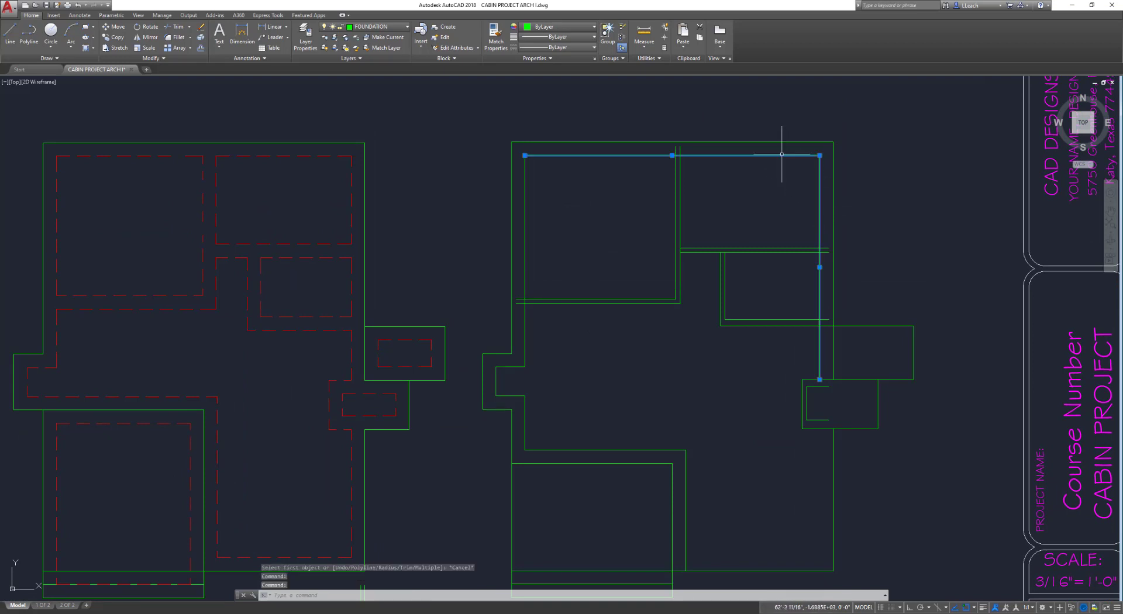
{"action": "left_click", "coordinate": [524, 205]}
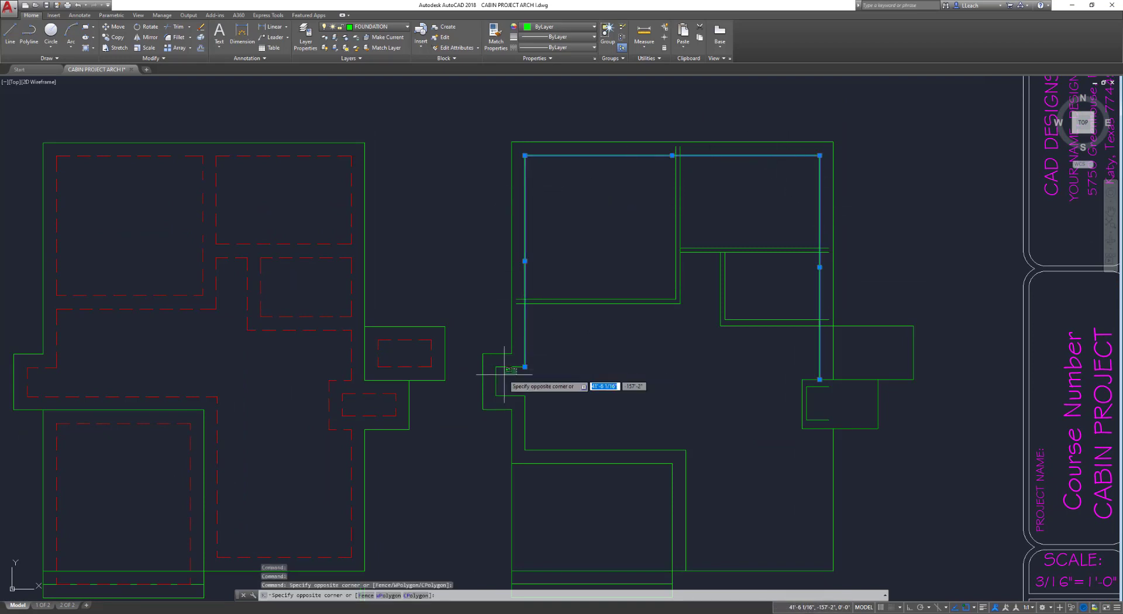
{"action": "key", "text": "Escape"}
{"action": "key", "text": "Escape"}
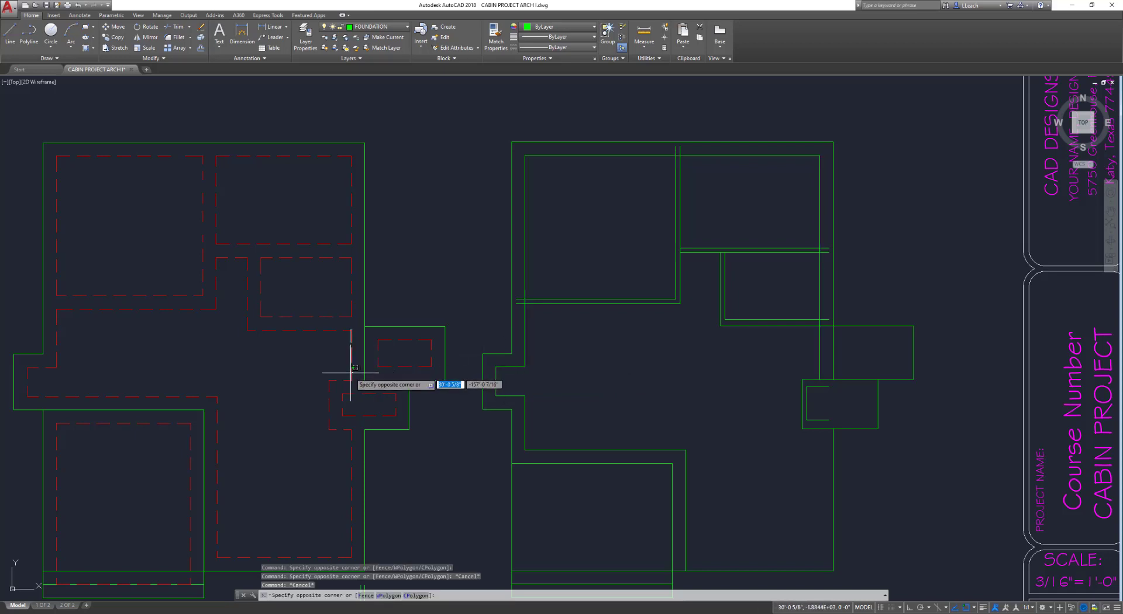
{"action": "left_click", "coordinate": [350, 372]}
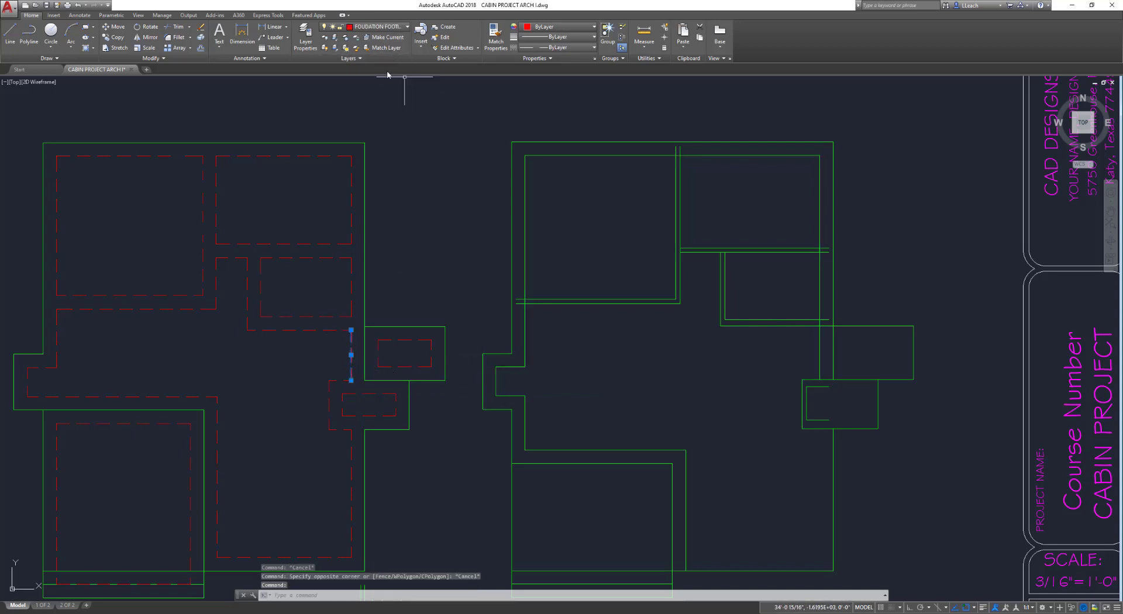
{"action": "key", "text": "Escape"}
{"action": "left_click", "coordinate": [305, 37]}
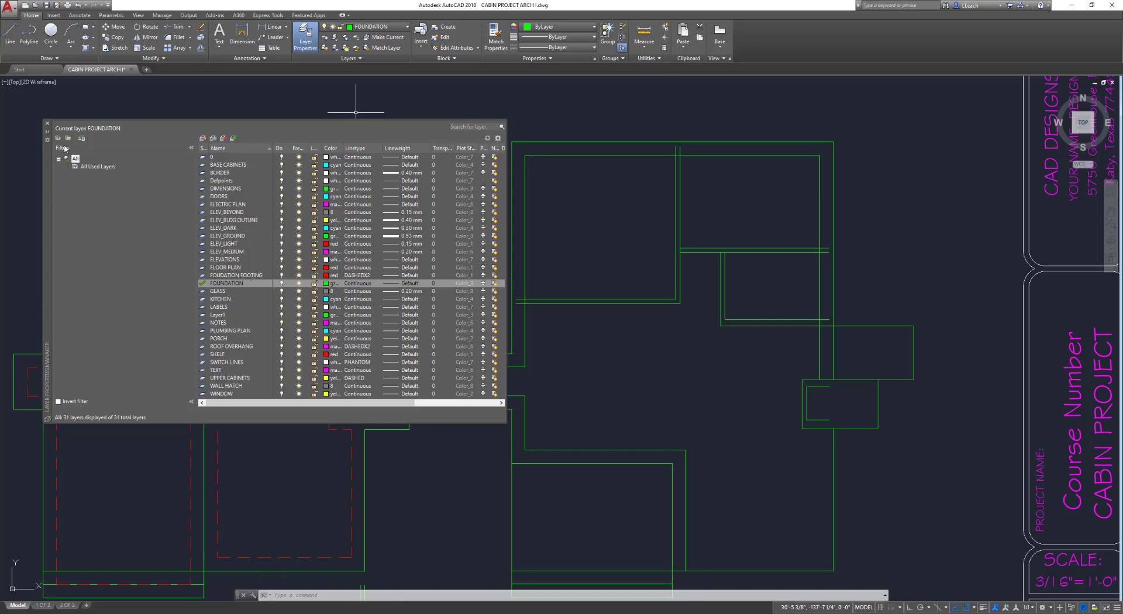
{"action": "left_click", "coordinate": [48, 124]}
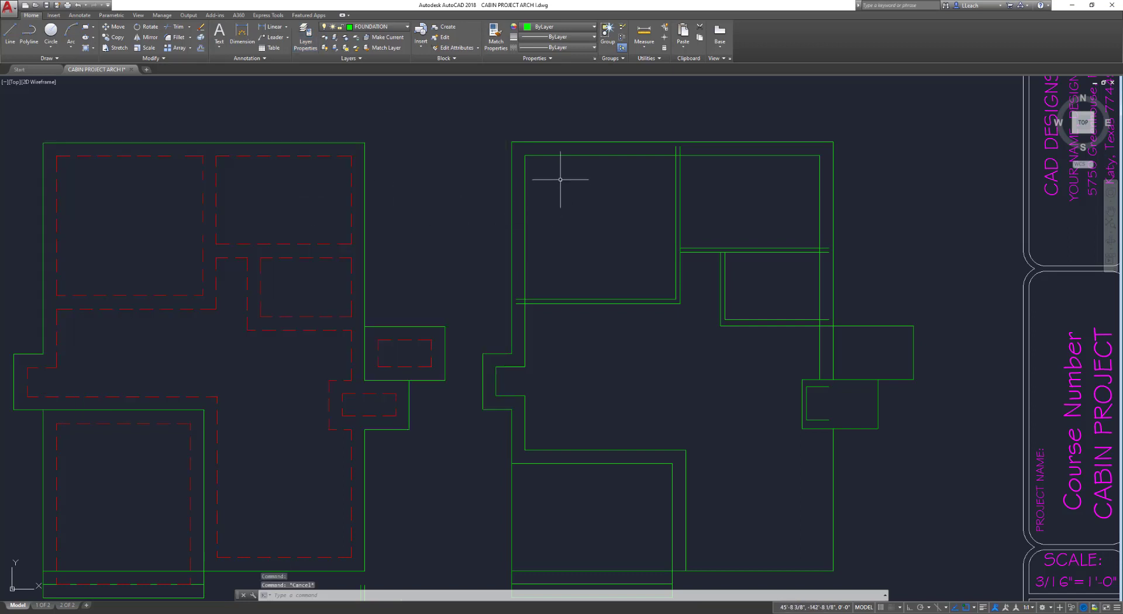
{"action": "left_click", "coordinate": [559, 156]}
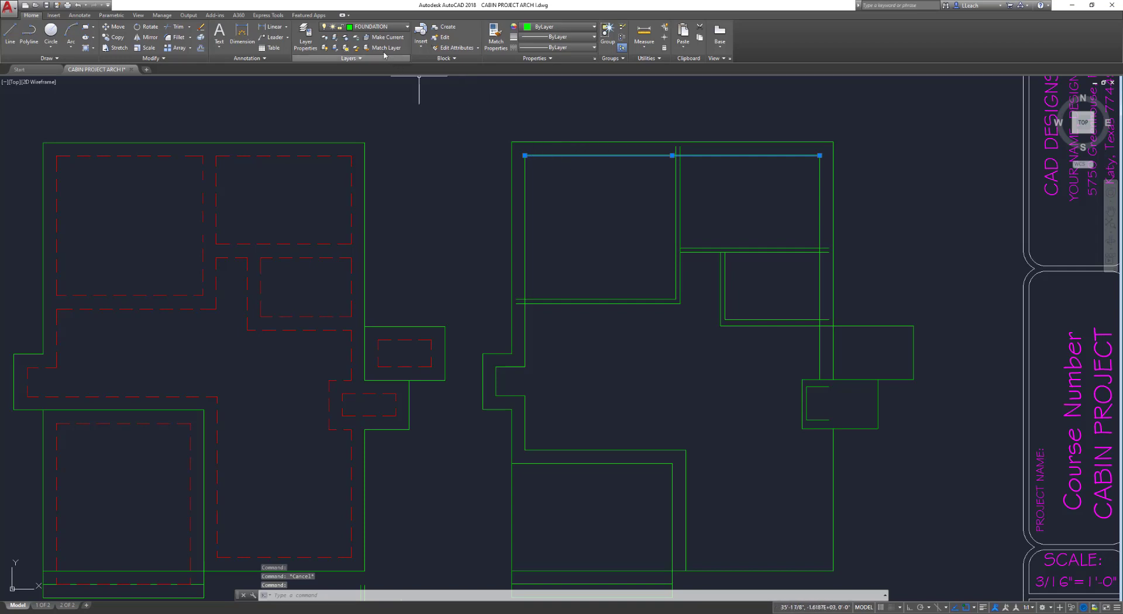
Move the selected top inner line onto the FOUNDATION FOOTING layer
{"action": "left_click", "coordinate": [370, 28]}
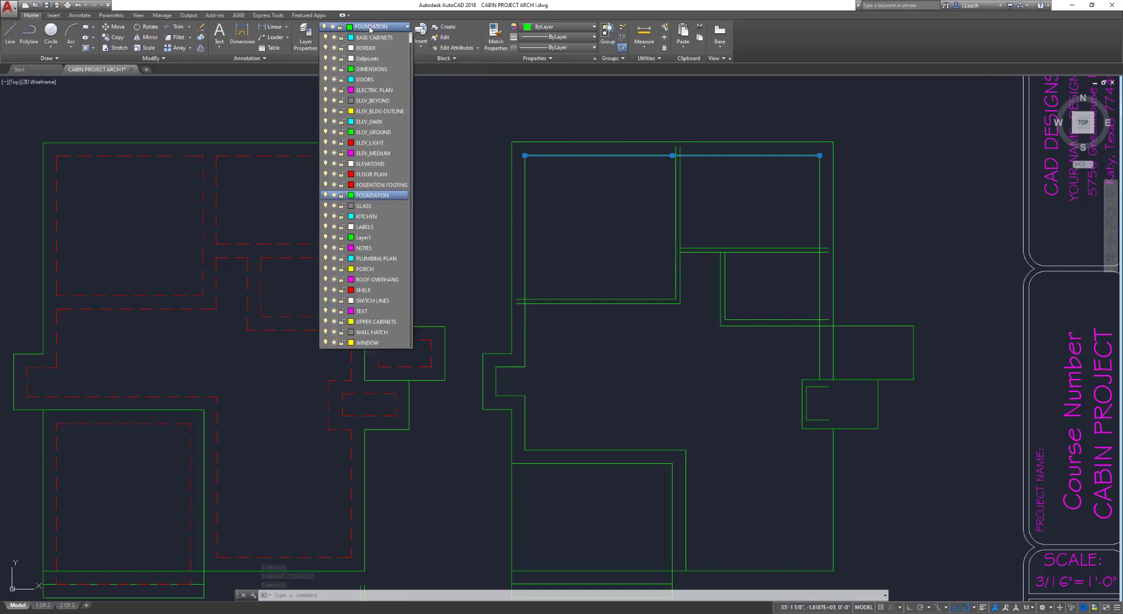
{"action": "left_click", "coordinate": [377, 186]}
{"action": "key", "text": "Escape"}
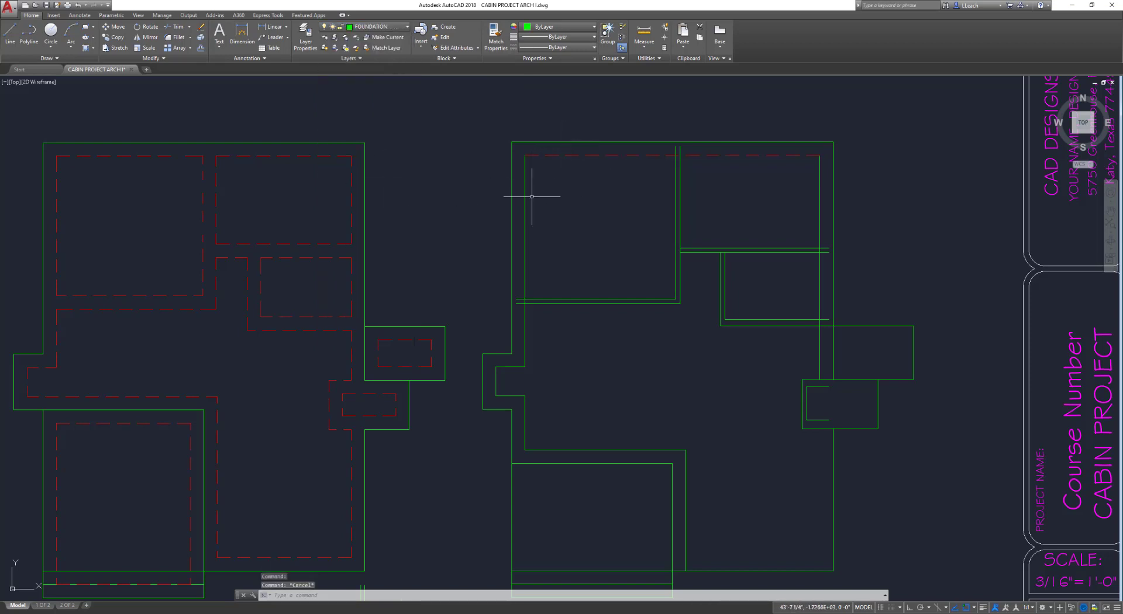
Put the left, jog, bottom-corner and right inner lines on the FOUNDATION FOOTING layer
{"action": "left_click", "coordinate": [527, 202]}
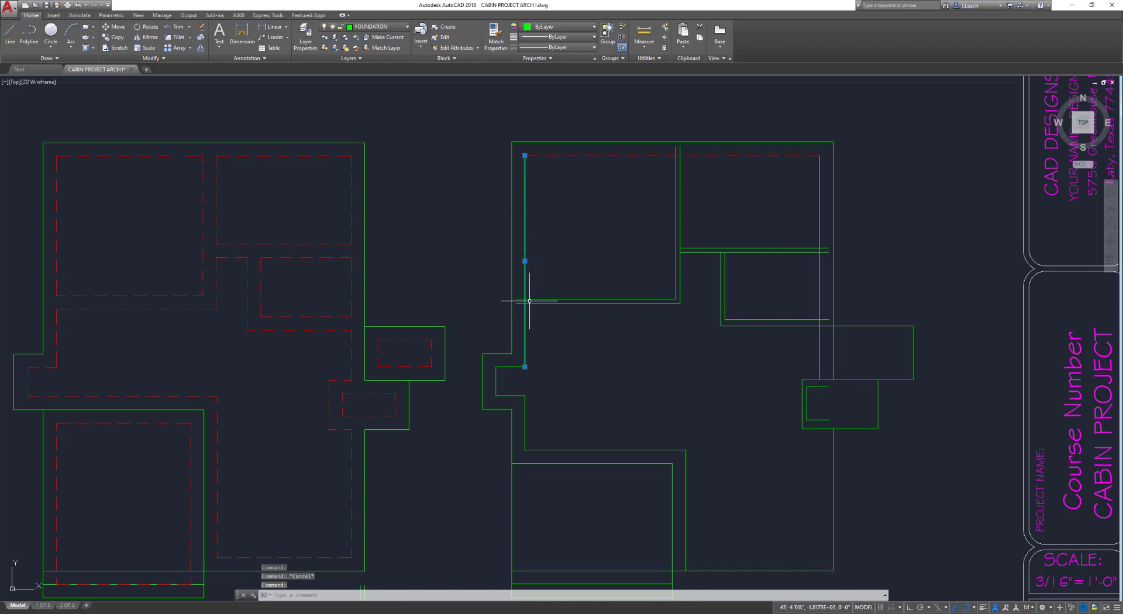
{"action": "left_click", "coordinate": [512, 367]}
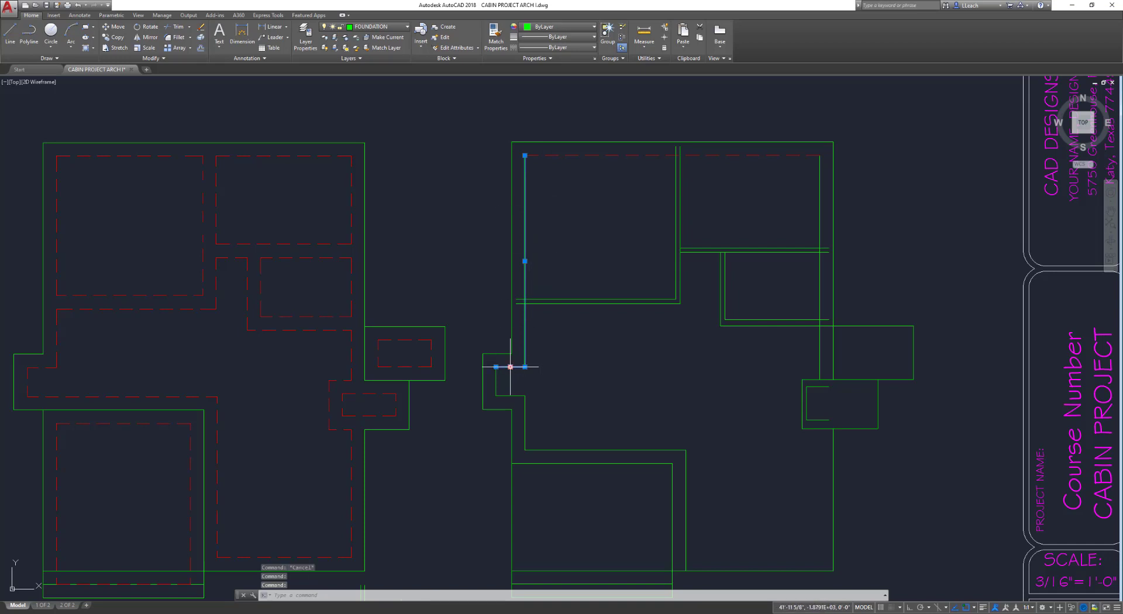
{"action": "left_click", "coordinate": [533, 400]}
{"action": "left_click", "coordinate": [505, 383]}
{"action": "left_click", "coordinate": [497, 382]}
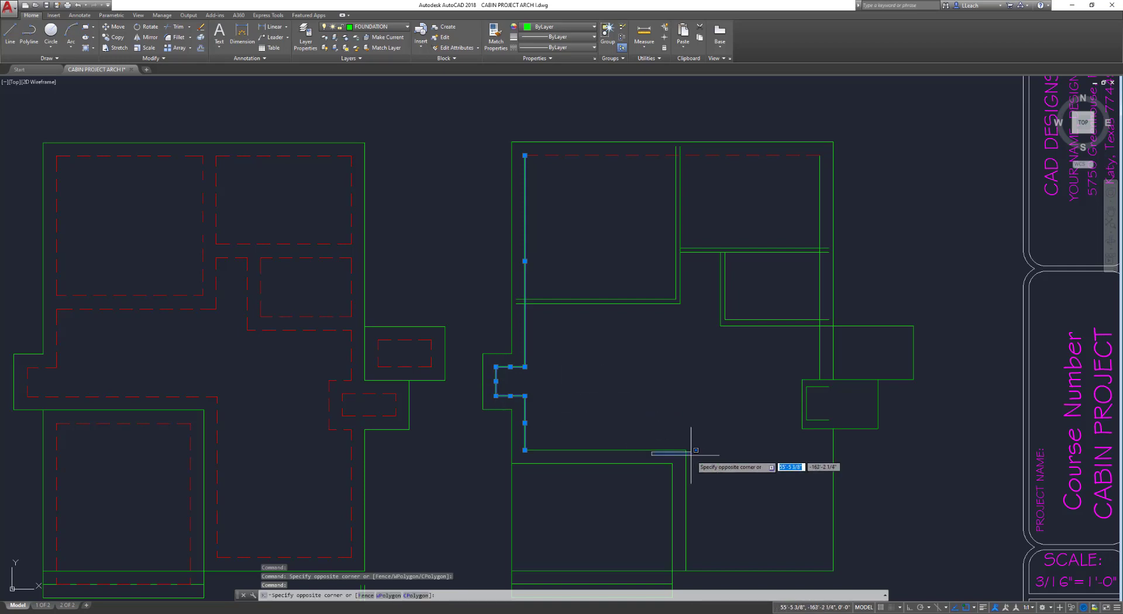
{"action": "left_click", "coordinate": [710, 455]}
{"action": "left_click", "coordinate": [673, 448]}
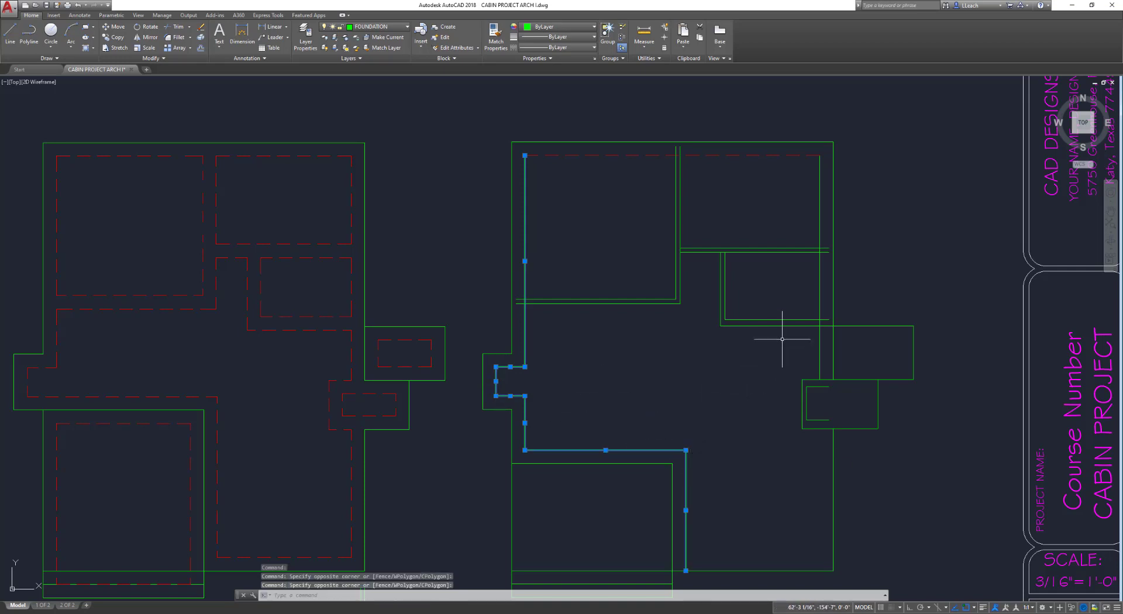
{"action": "left_click", "coordinate": [821, 322]}
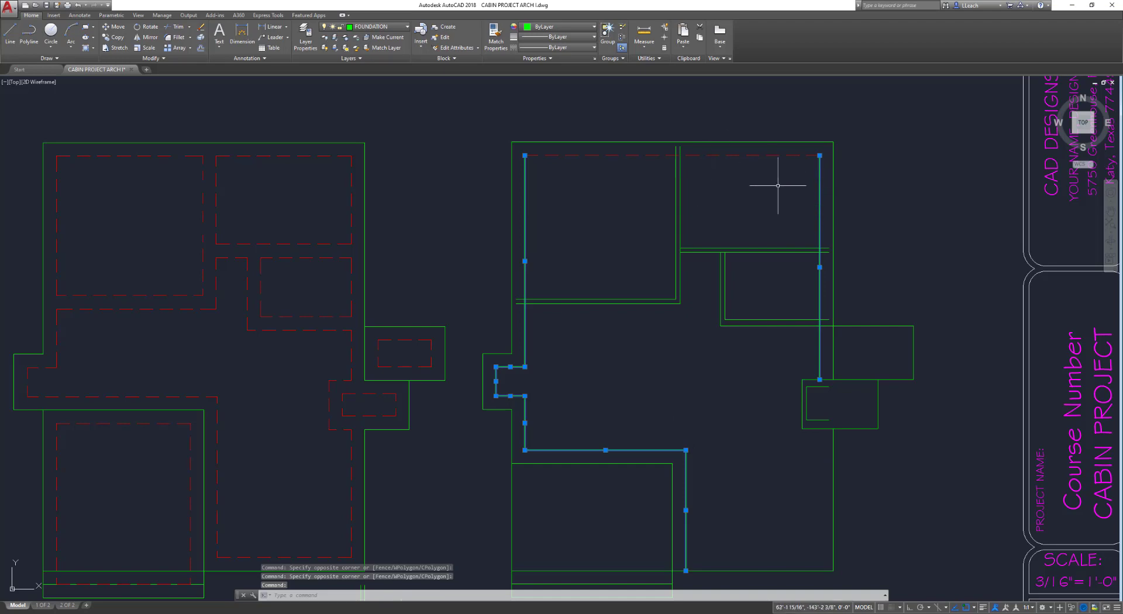
{"action": "left_click", "coordinate": [378, 26]}
{"action": "left_click", "coordinate": [382, 185]}
{"action": "key", "text": "Escape"}
{"action": "key", "text": "Escape"}
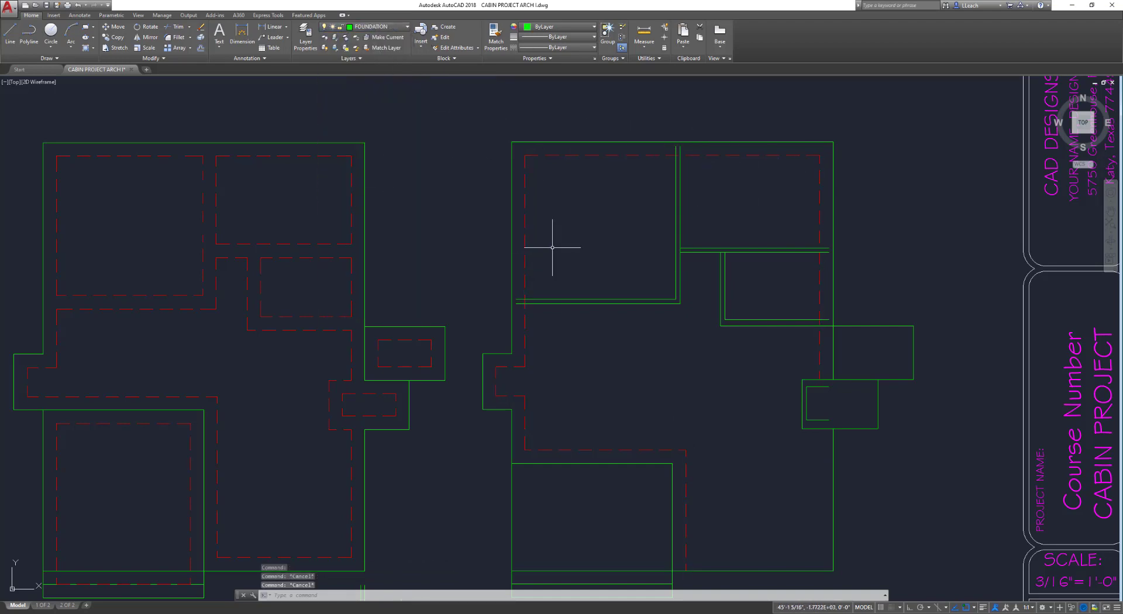
Offset the lower-right bottom edge and vertical wall line 12 inches inward
{"action": "scroll", "coordinate": [539, 198], "scroll_direction": "up", "scroll_amount": 4}
{"action": "middle_click_drag", "start_coordinate": [663, 456], "coordinate": [619, 454]}
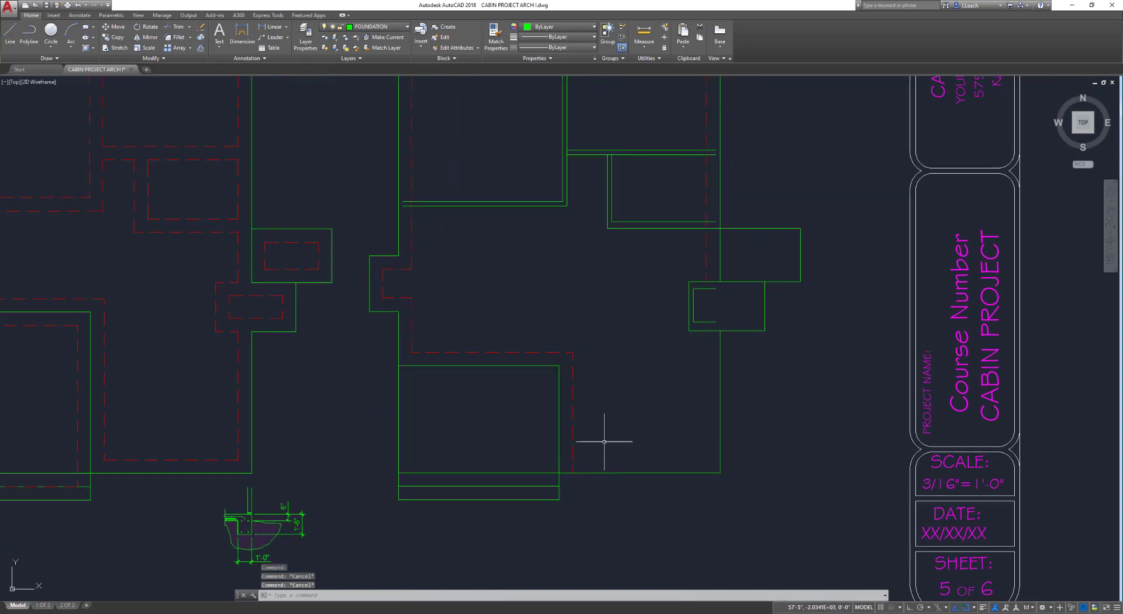
{"action": "type", "text": "offset"}
{"action": "key", "text": "Return"}
{"action": "type", "text": "12"}
{"action": "key", "text": "Return"}
{"action": "left_click", "coordinate": [617, 466]}
{"action": "left_click", "coordinate": [614, 471]}
{"action": "left_click", "coordinate": [638, 420]}
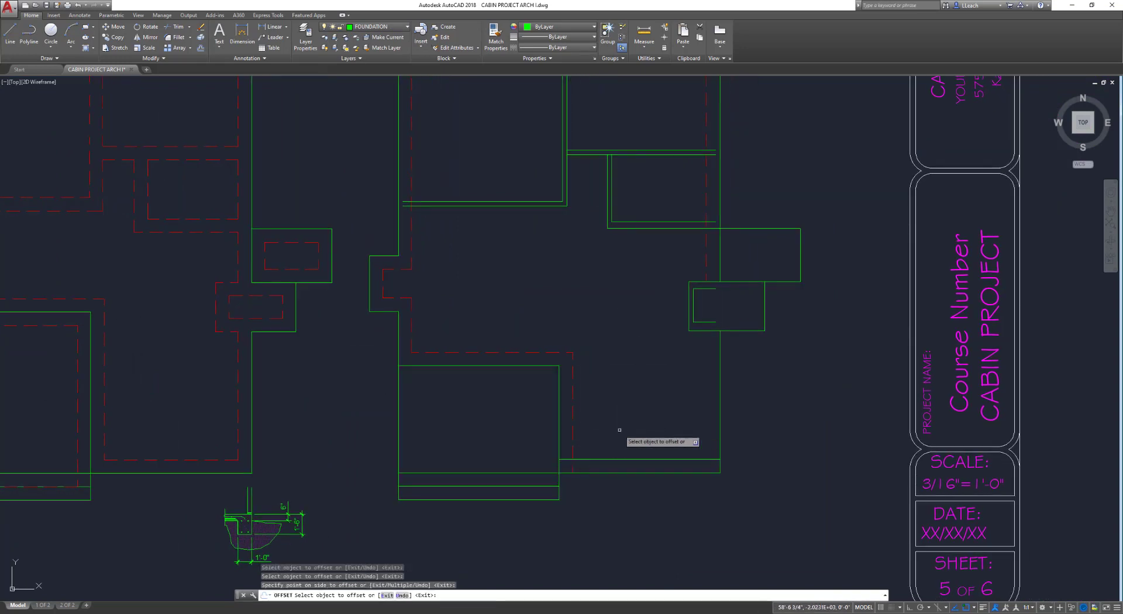
{"action": "left_click", "coordinate": [718, 387]}
{"action": "left_click", "coordinate": [709, 382]}
{"action": "scroll", "coordinate": [653, 261], "scroll_direction": "up", "scroll_amount": 2}
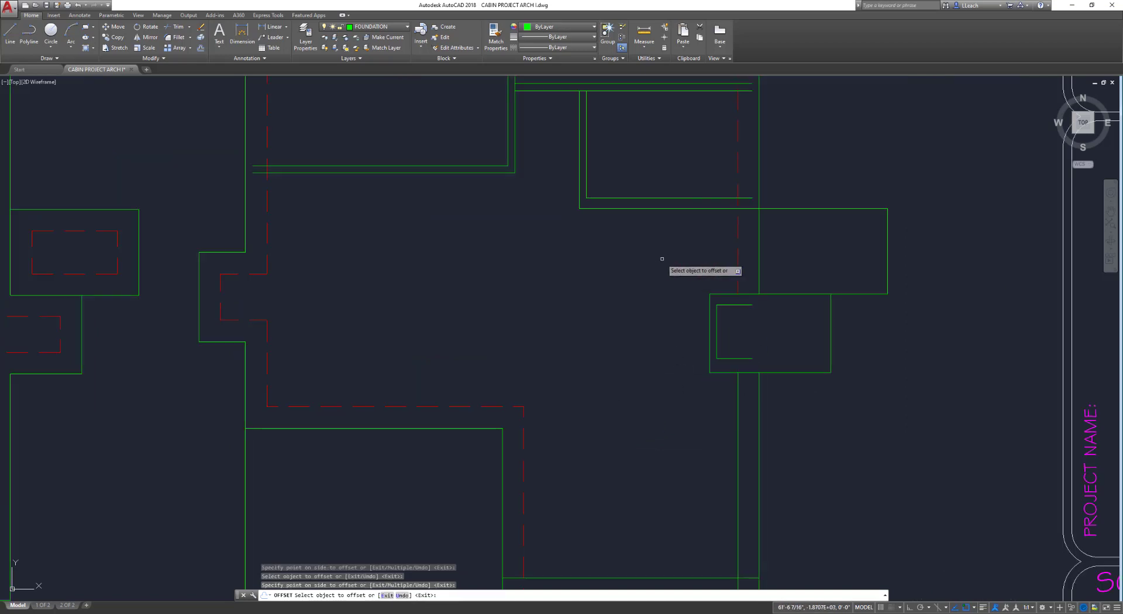
{"action": "middle_click_drag", "start_coordinate": [701, 258], "coordinate": [597, 301]}
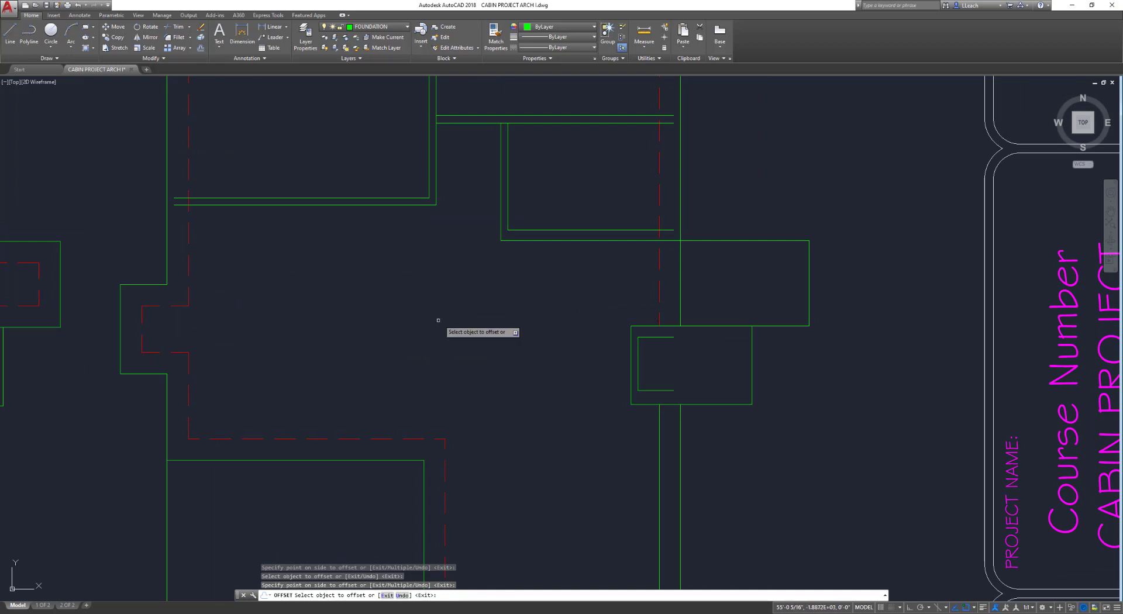
{"action": "middle_click_drag", "start_coordinate": [264, 329], "coordinate": [480, 300]}
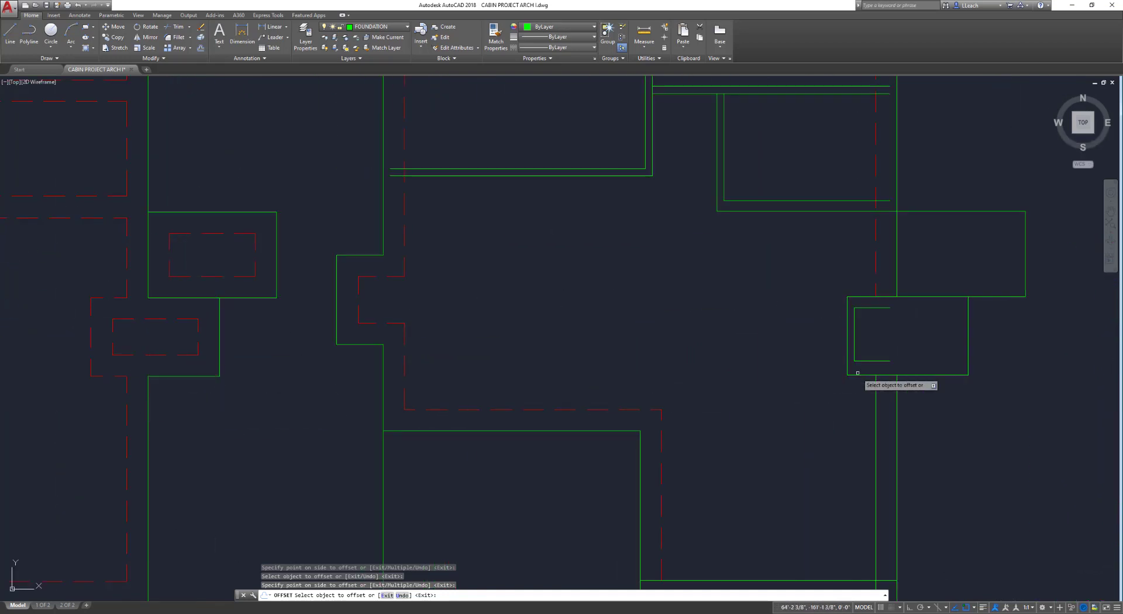
{"action": "mouse_move", "coordinate": [737, 386]}
{"action": "middle_mouse_down"}
{"action": "mouse_move", "coordinate": [569, 375]}
{"action": "mouse_move", "coordinate": [755, 336]}
{"action": "mouse_move", "coordinate": [581, 347]}
{"action": "mouse_move", "coordinate": [720, 339]}
{"action": "middle_mouse_up"}
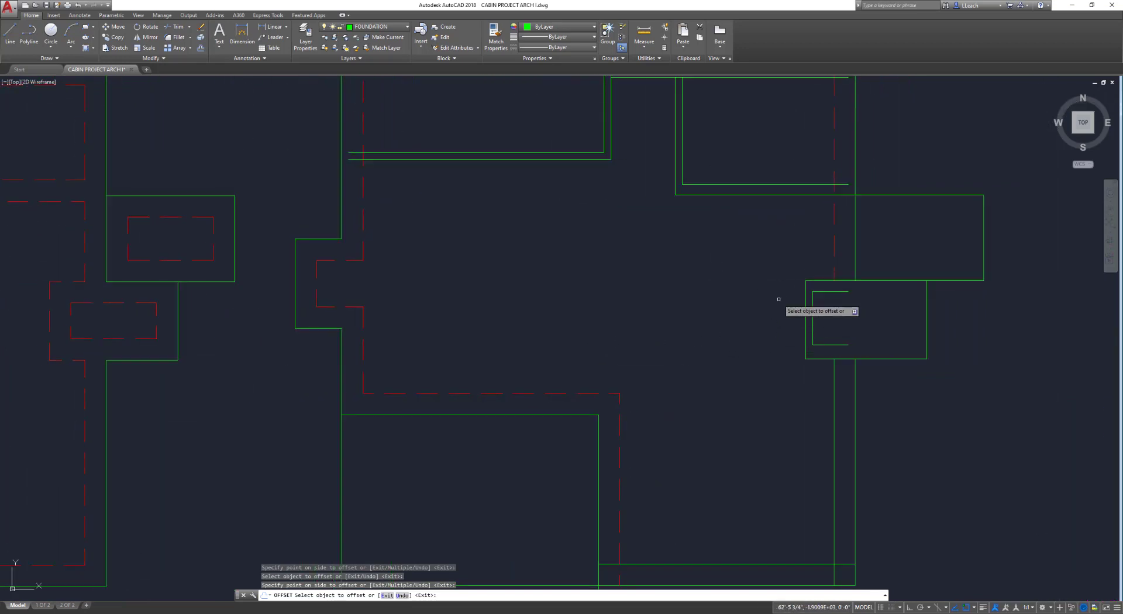
Fillet the new vertical line to the stoop's bottom edge and join the upper horizontal line
{"action": "key", "text": "Escape"}
{"action": "key", "text": "Escape"}
{"action": "type", "text": "F"}
{"action": "key", "text": "Return"}
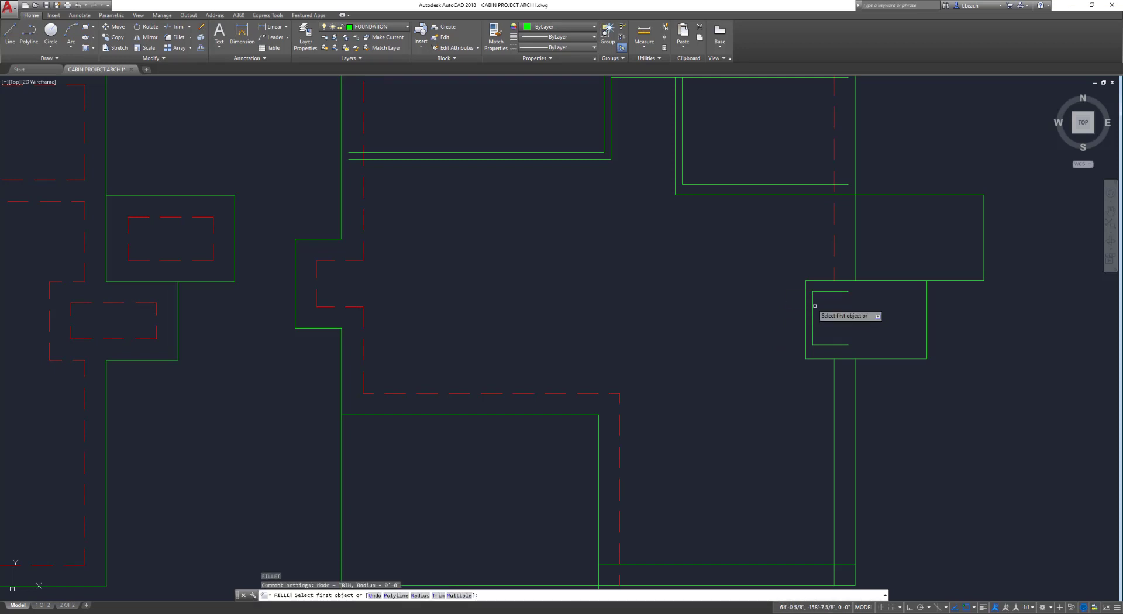
{"action": "left_click", "coordinate": [834, 371]}
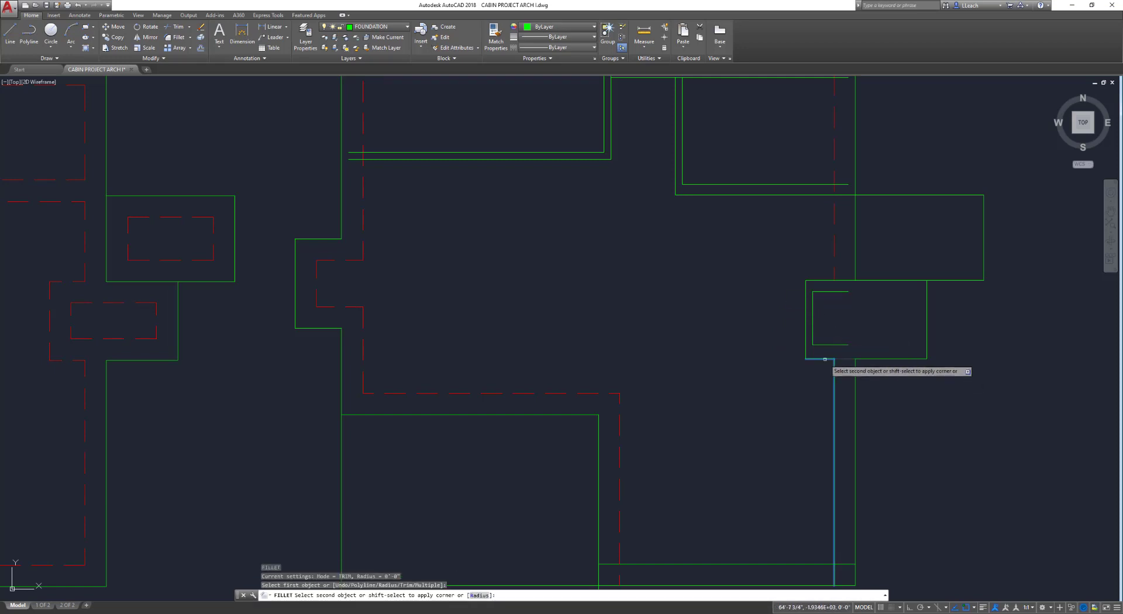
{"action": "left_click", "coordinate": [830, 359]}
{"action": "key", "text": "Return"}
{"action": "left_click", "coordinate": [825, 281]}
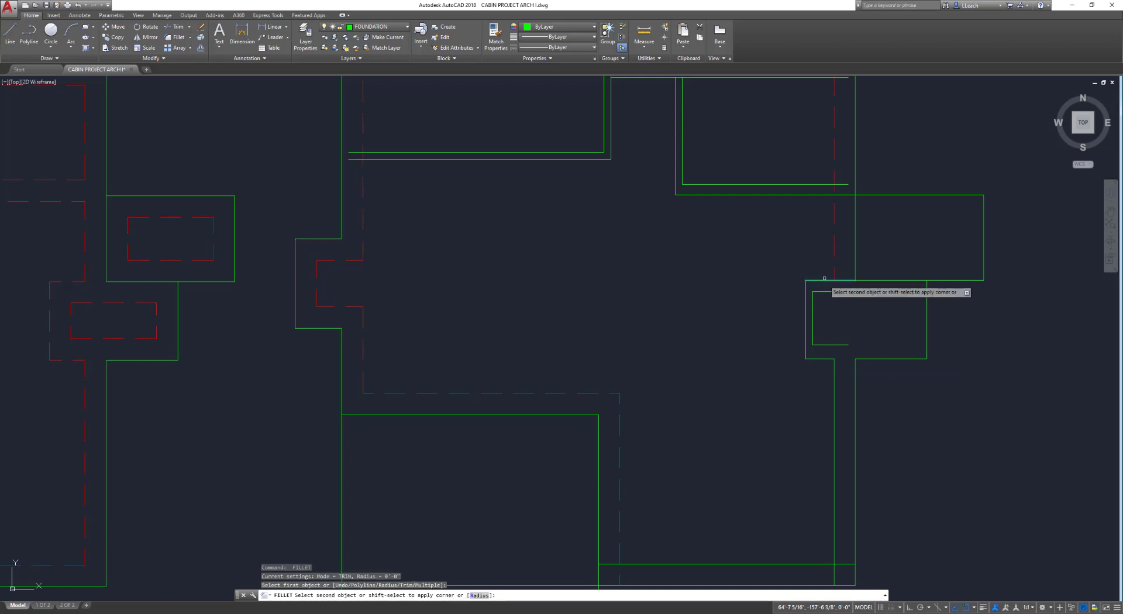
{"action": "left_click", "coordinate": [834, 270]}
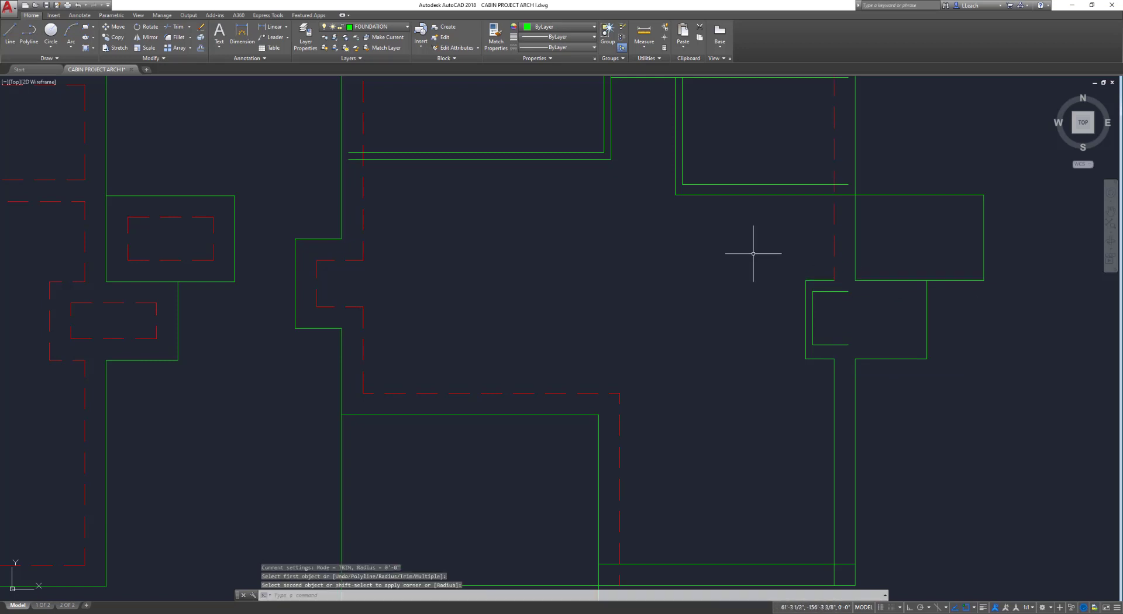
{"action": "middle_click_drag", "start_coordinate": [862, 290], "coordinate": [797, 328]}
{"action": "middle_click_drag", "start_coordinate": [775, 408], "coordinate": [764, 335]}
Fillet the vertical offset line and bottom line into a closed lower corner
{"action": "key", "text": "Return"}
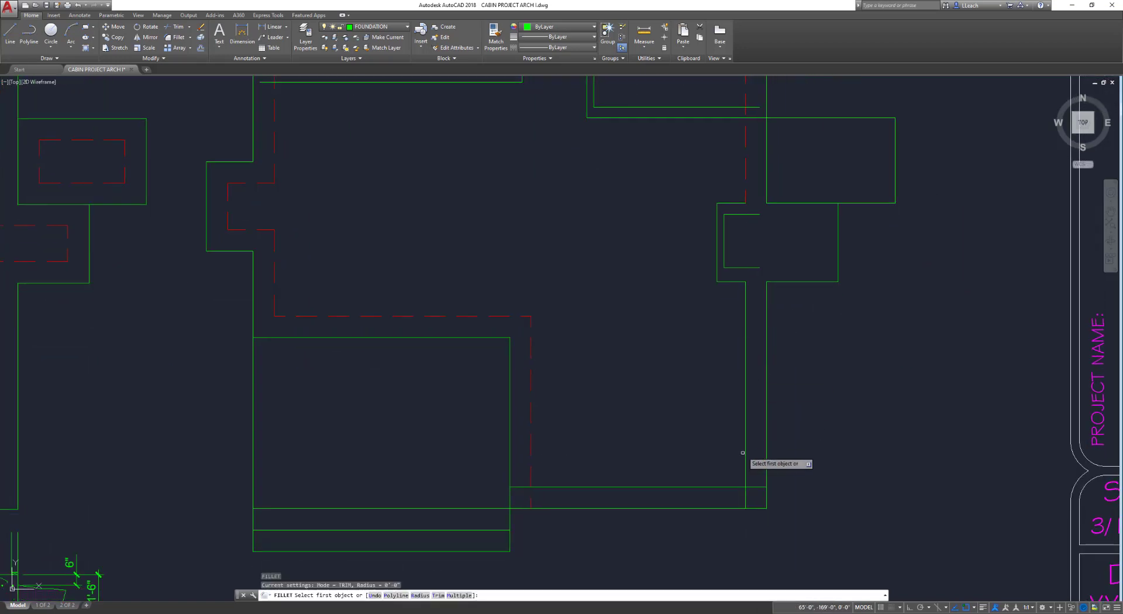
{"action": "left_click", "coordinate": [744, 468]}
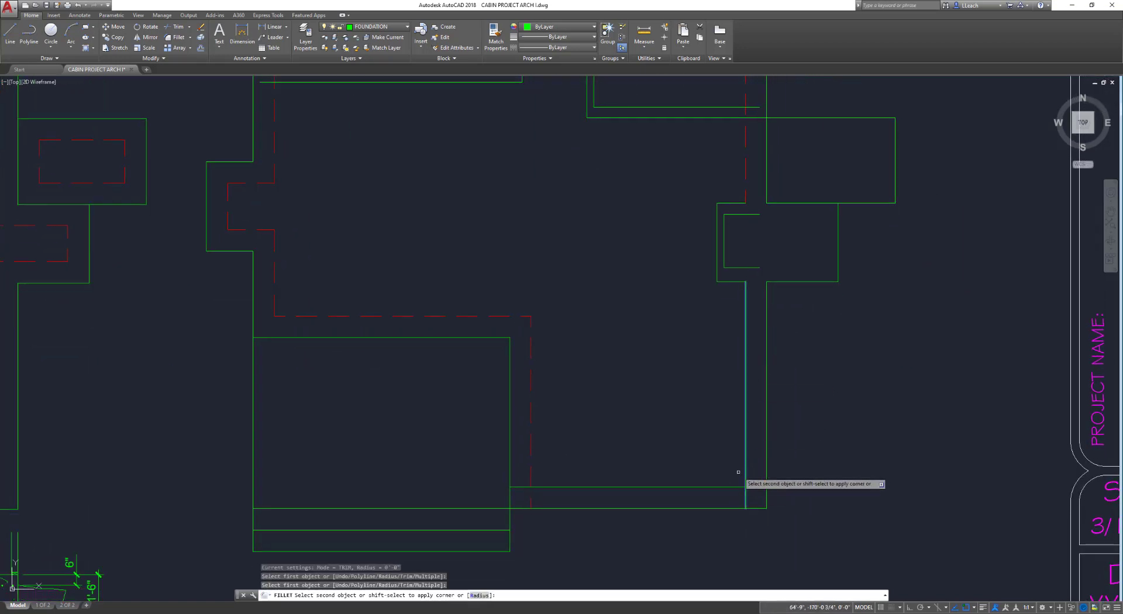
{"action": "left_click", "coordinate": [735, 487]}
{"action": "key", "text": "Return"}
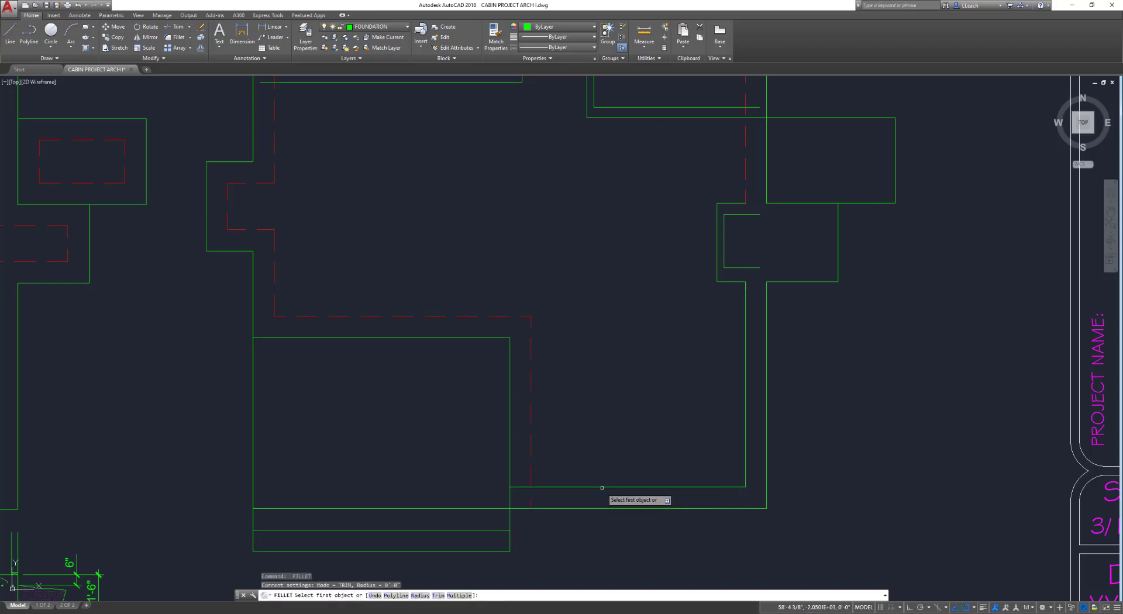
{"action": "left_click", "coordinate": [601, 487]}
{"action": "key", "text": "Escape"}
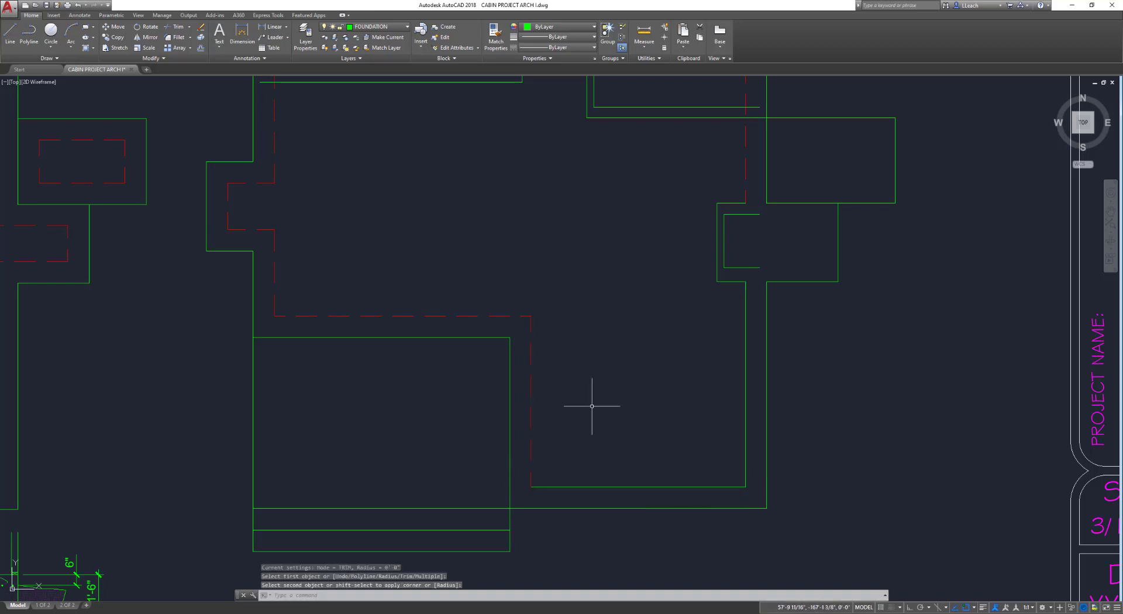
{"action": "scroll", "coordinate": [655, 341], "scroll_direction": "down", "scroll_amount": 2}
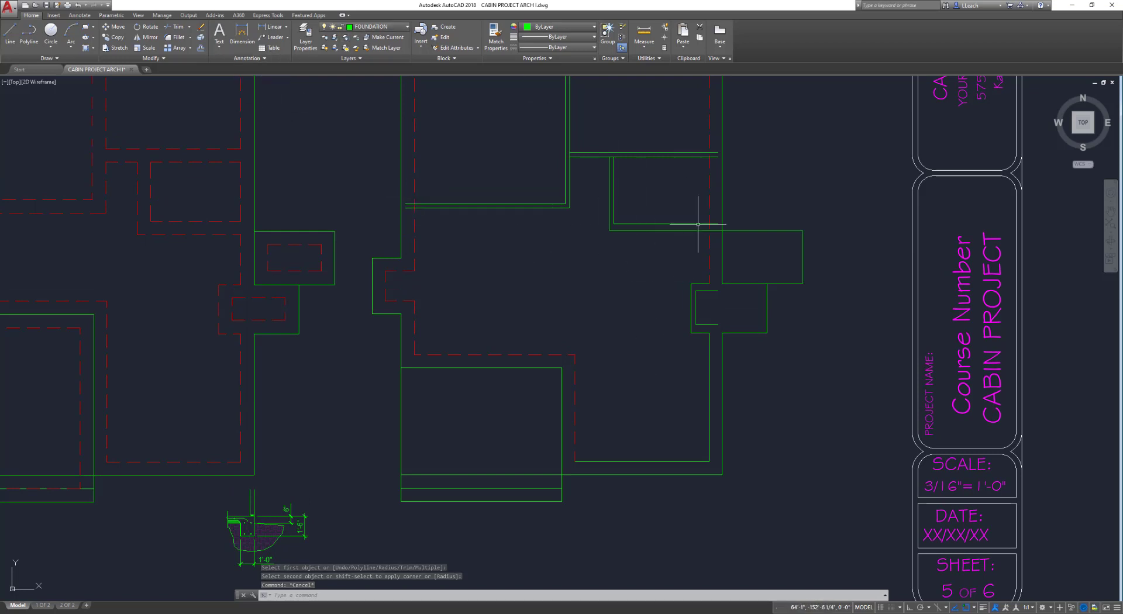
Place the lower-right inner lines near the stoop on the FOUNDATION FOOTING layer
{"action": "left_click", "coordinate": [700, 285]}
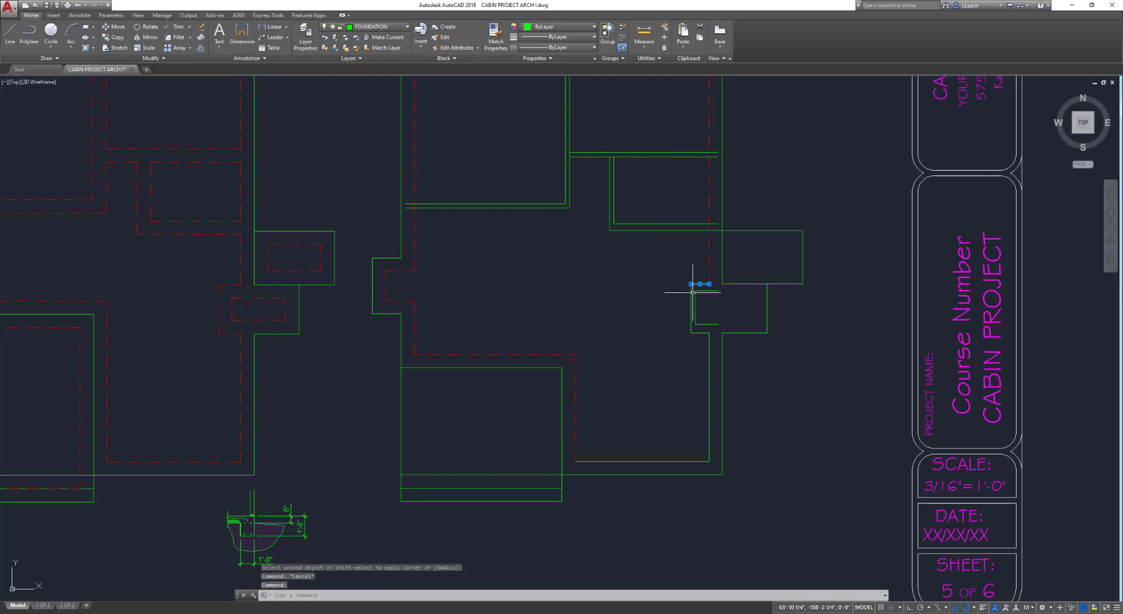
{"action": "left_click", "coordinate": [691, 294]}
{"action": "left_click", "coordinate": [700, 333]}
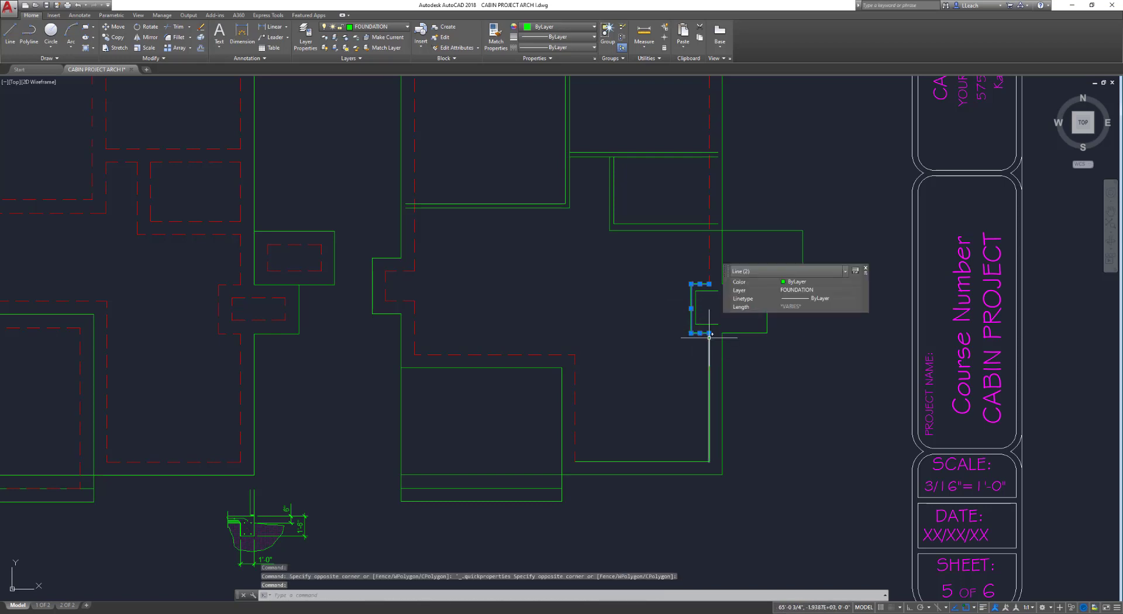
{"action": "left_click", "coordinate": [712, 346]}
{"action": "left_click", "coordinate": [702, 354]}
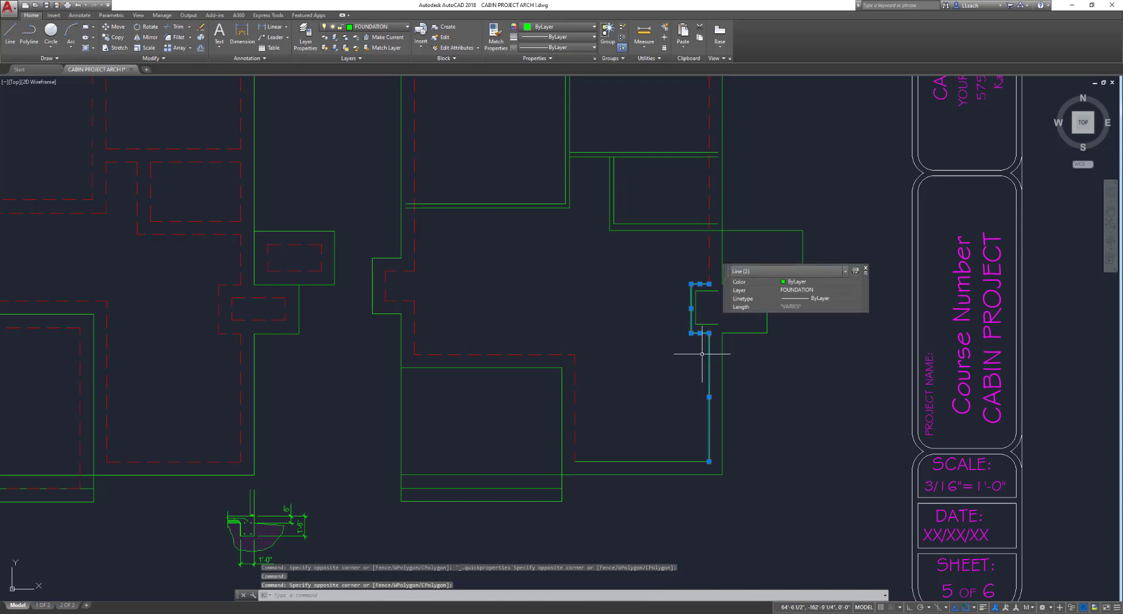
{"action": "left_click", "coordinate": [678, 462]}
{"action": "left_click", "coordinate": [380, 26]}
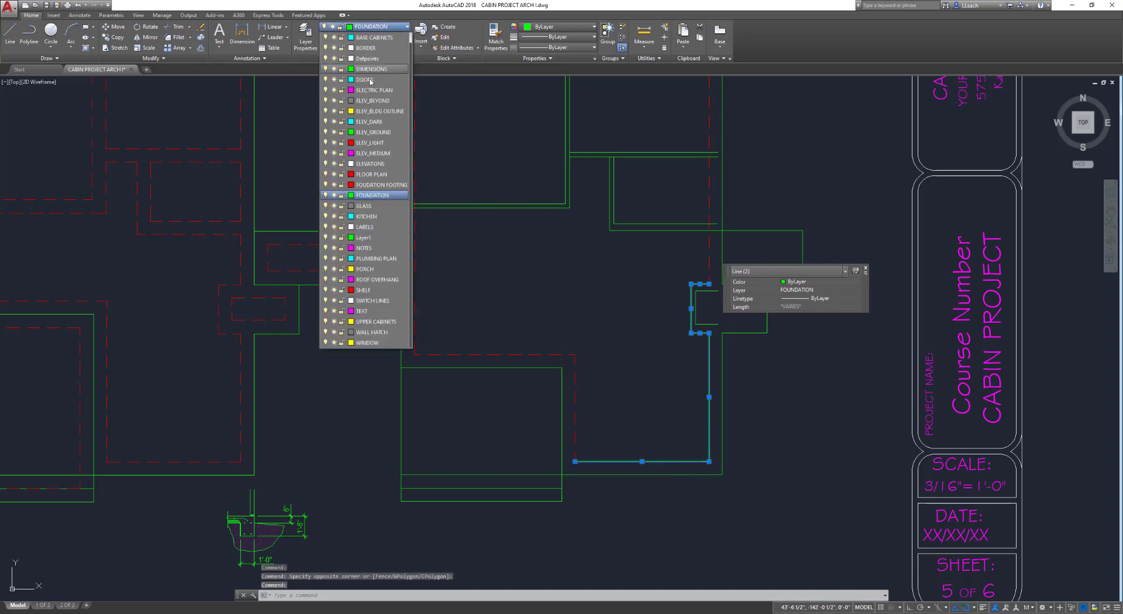
{"action": "left_click", "coordinate": [379, 188]}
{"action": "key", "text": "Escape"}
{"action": "key", "text": "Escape"}
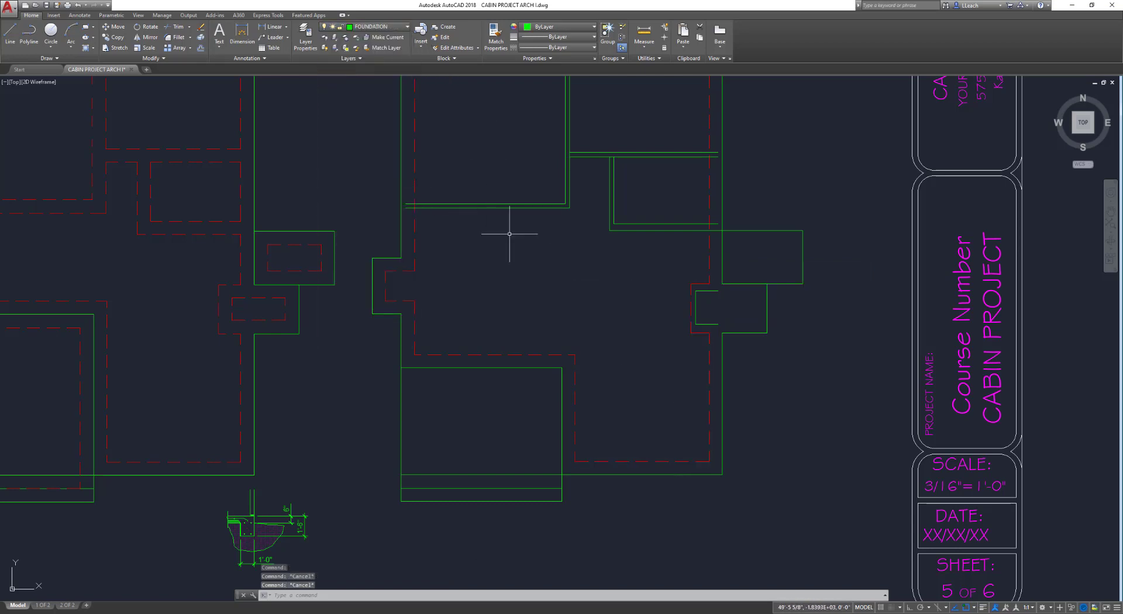
{"action": "mouse_move", "coordinate": [532, 290]}
{"action": "middle_mouse_down"}
{"action": "mouse_move", "coordinate": [580, 224]}
{"action": "mouse_move", "coordinate": [508, 328]}
{"action": "middle_mouse_up"}
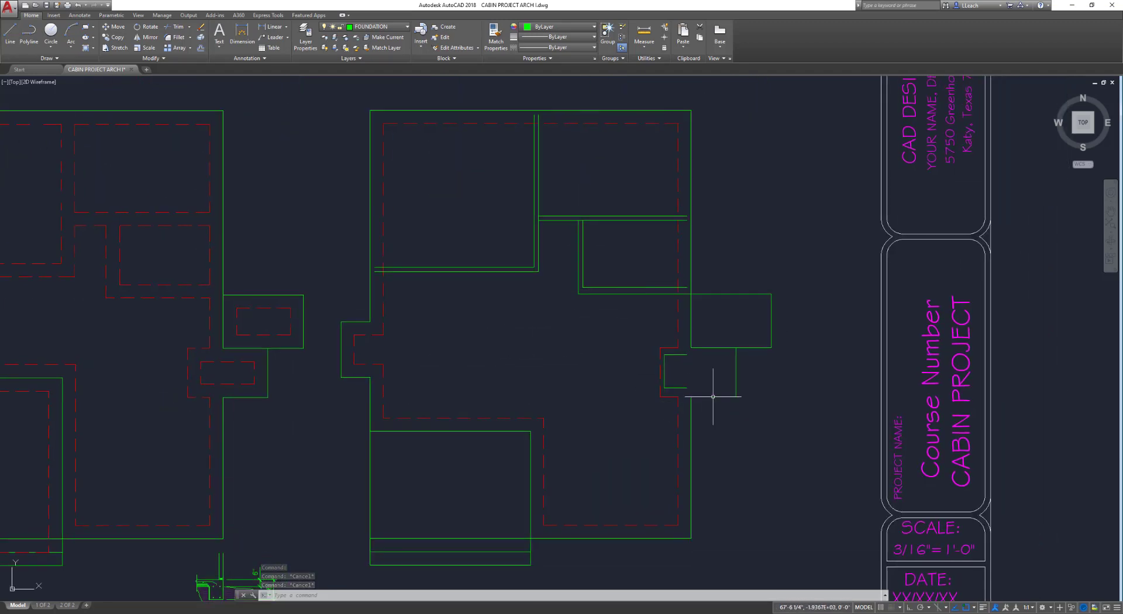
Offset the right-side stoop's bottom, right and top edges 12 inward using O
{"action": "scroll", "coordinate": [701, 397], "scroll_direction": "up", "scroll_amount": 2}
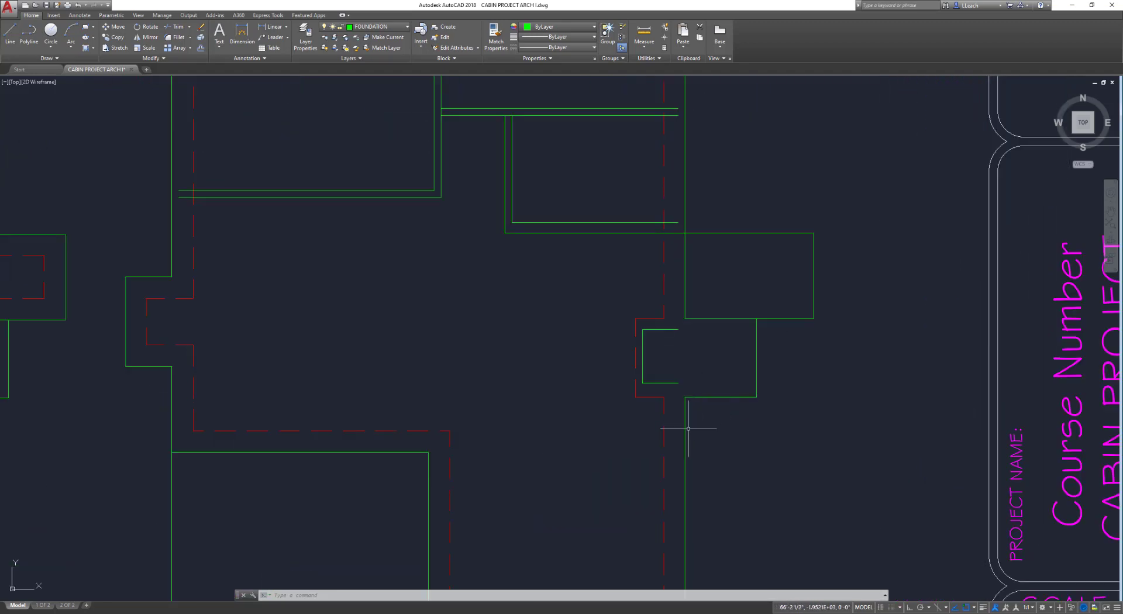
{"action": "middle_click_drag", "start_coordinate": [700, 323], "coordinate": [661, 309]}
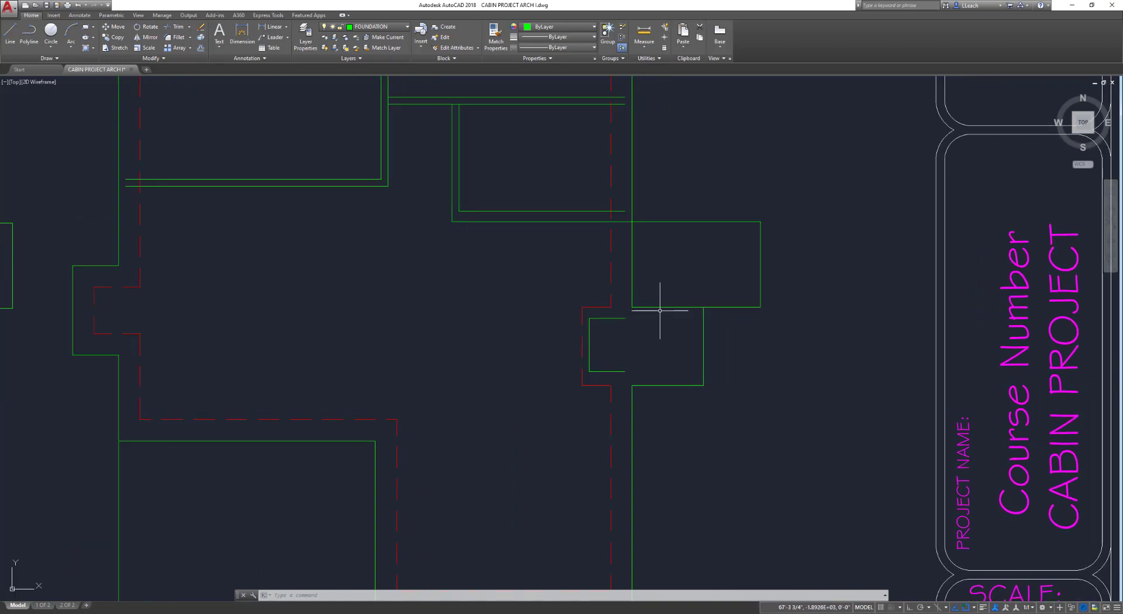
{"action": "type", "text": "o"}
{"action": "key", "text": "Return"}
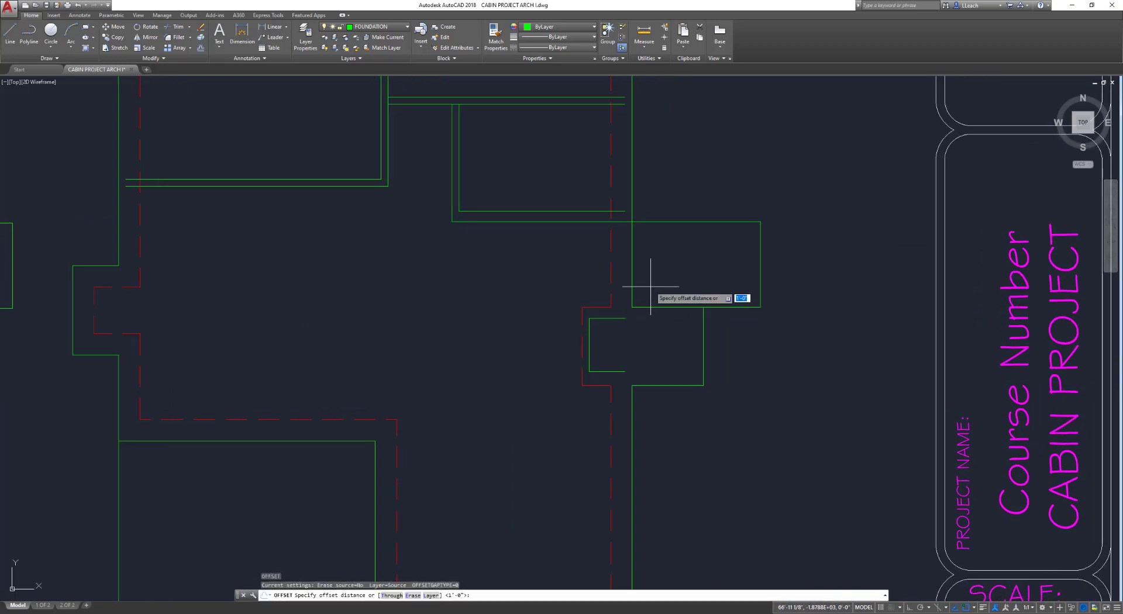
{"action": "type", "text": "12"}
{"action": "key", "text": "Return"}
{"action": "left_click", "coordinate": [655, 385]}
{"action": "left_click", "coordinate": [661, 358]}
{"action": "left_click", "coordinate": [702, 351]}
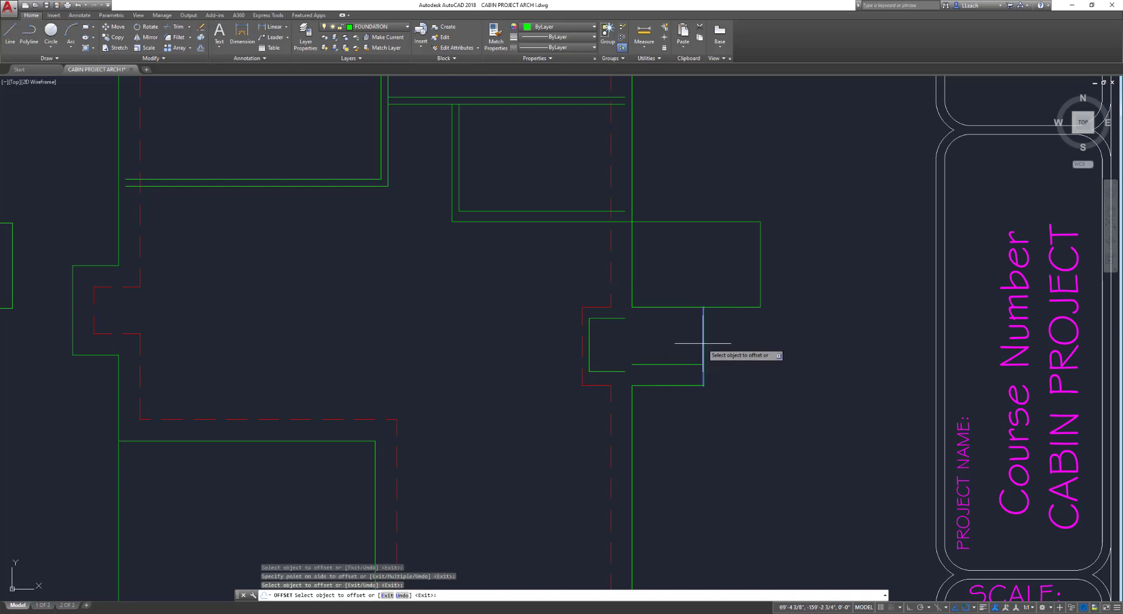
{"action": "left_click", "coordinate": [656, 344]}
{"action": "left_click", "coordinate": [658, 308]}
{"action": "left_click", "coordinate": [650, 320]}
{"action": "key", "text": "Escape"}
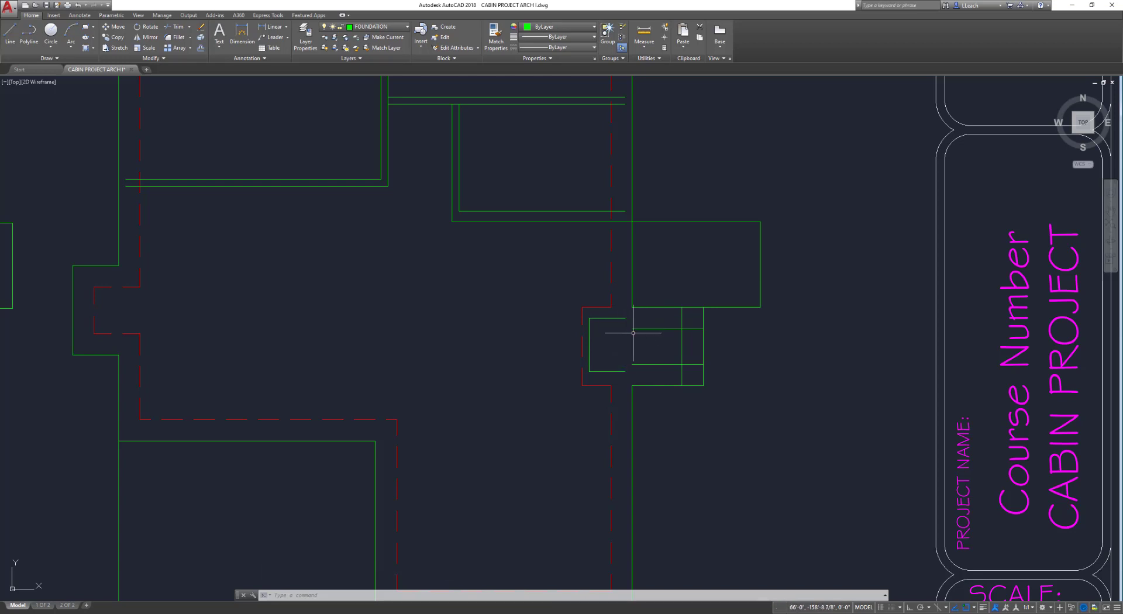
Fillet the new horizontal line and the vertical line into a square corner
{"action": "key", "text": "Return"}
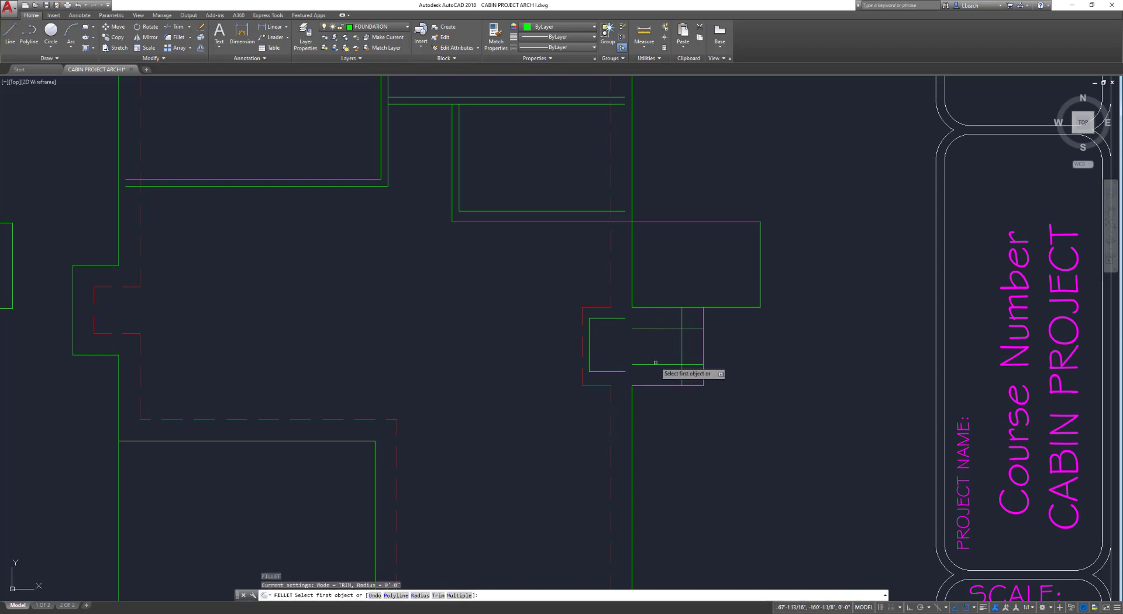
{"action": "left_click", "coordinate": [655, 364]}
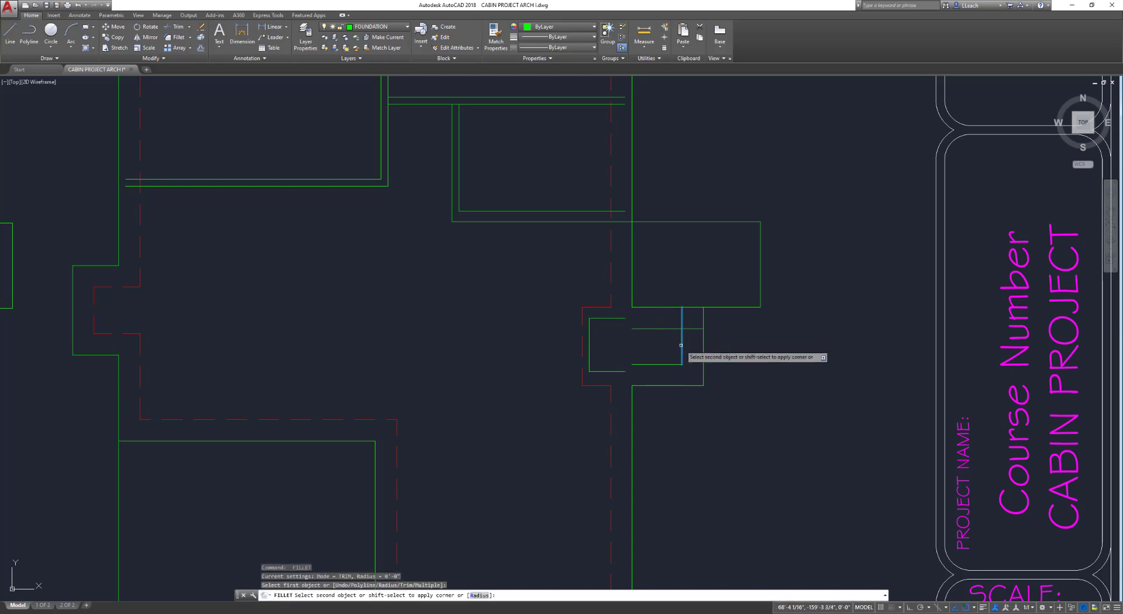
{"action": "left_click", "coordinate": [664, 329]}
{"action": "key", "text": "Escape"}
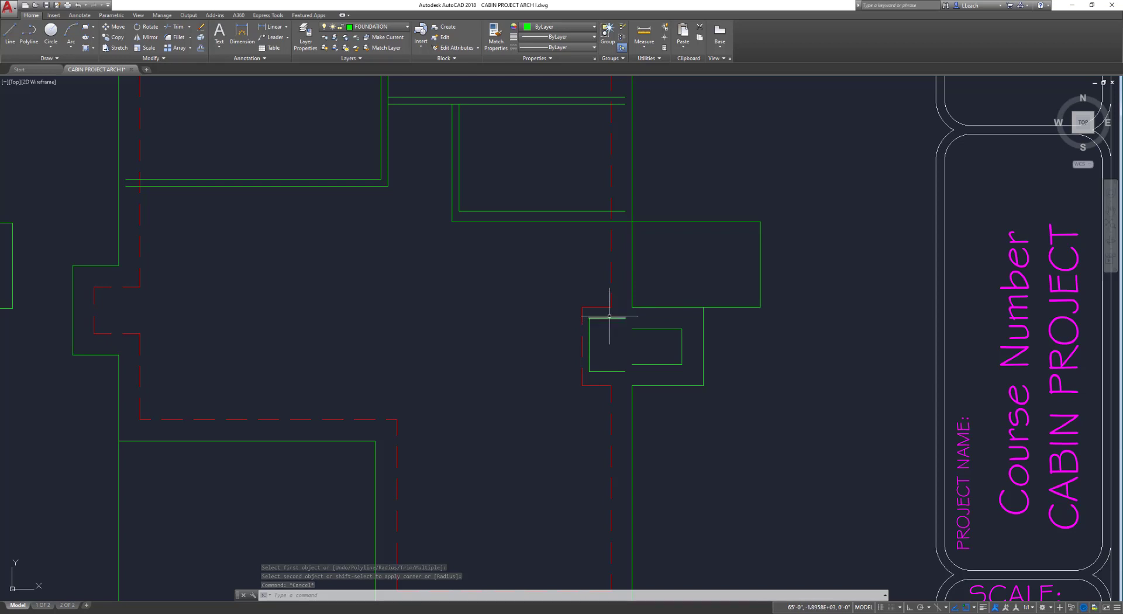
Offset the red dashed line 12 inward to add the stoop's missing inner line
{"action": "type", "text": "12"}
{"action": "key", "text": "Return"}
{"action": "key", "text": "Escape"}
{"action": "type", "text": "o"}
{"action": "key", "text": "Return"}
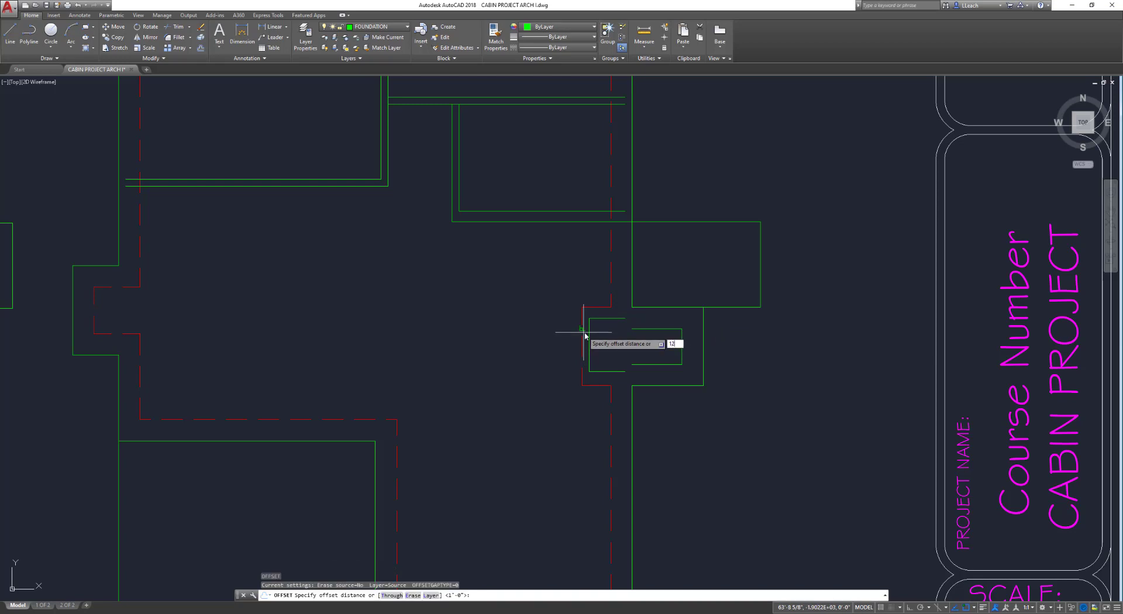
{"action": "key", "text": "Return"}
{"action": "left_click", "coordinate": [583, 344]}
{"action": "left_click", "coordinate": [602, 345]}
{"action": "key", "text": "Escape"}
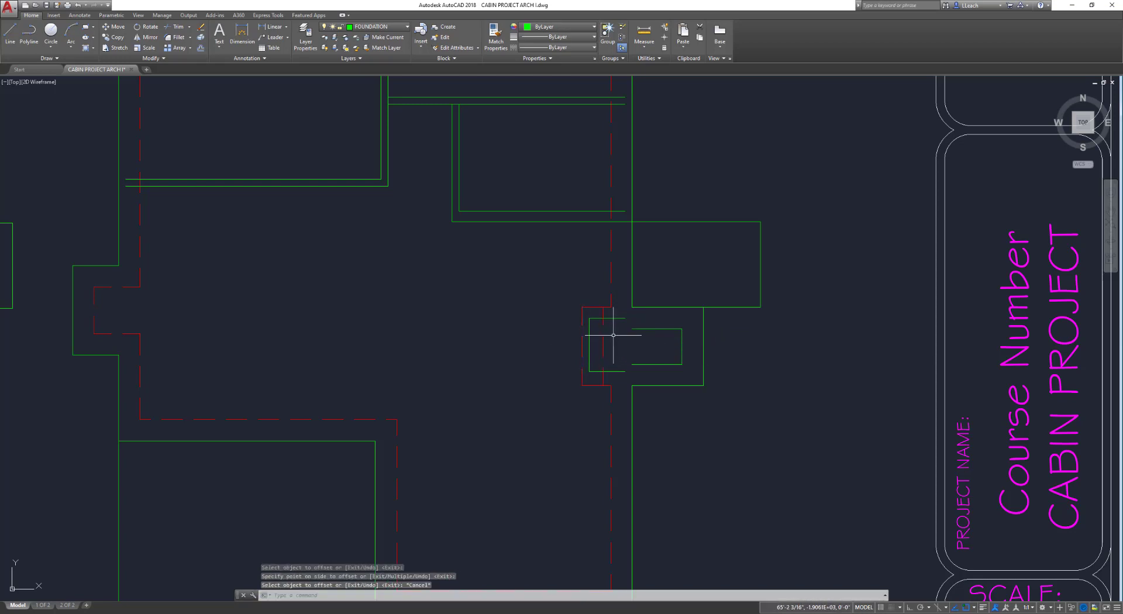
Fillet the remaining inner lines to close the rectangle's left and lower-left corners
{"action": "type", "text": "f"}
{"action": "key", "text": "Return"}
{"action": "left_click", "coordinate": [638, 364]}
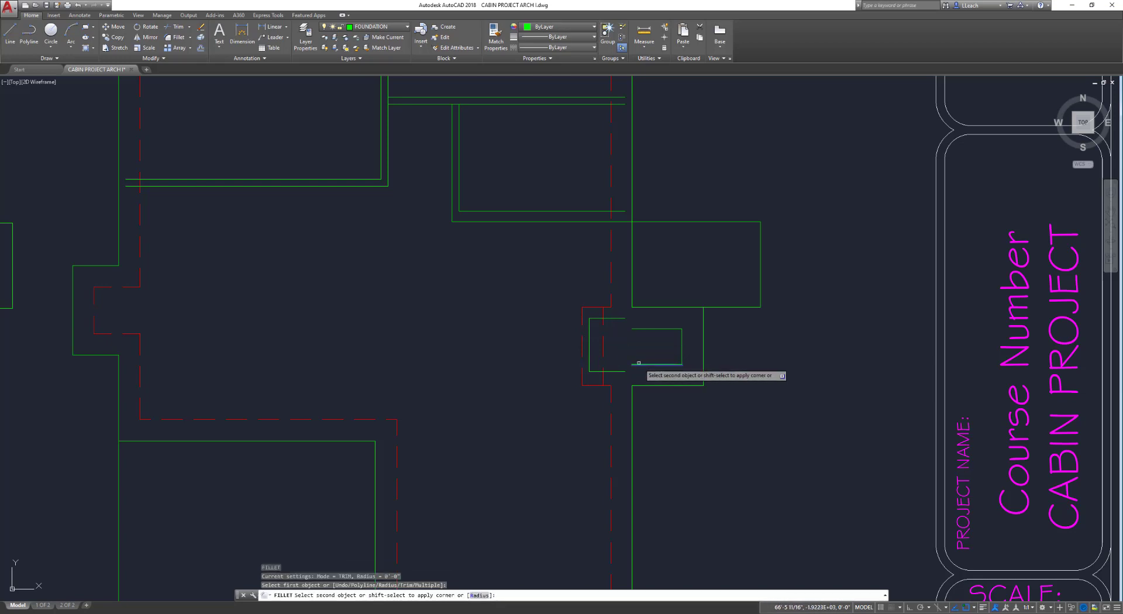
{"action": "left_click", "coordinate": [603, 347]}
{"action": "key", "text": "Return"}
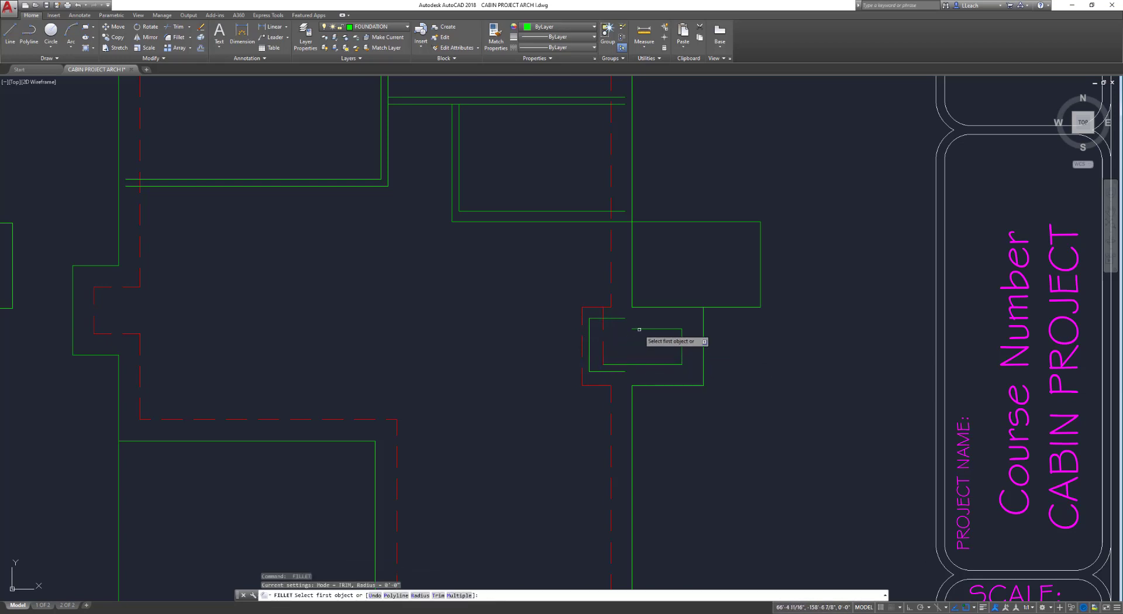
{"action": "left_click", "coordinate": [640, 329]}
{"action": "left_click", "coordinate": [644, 329]}
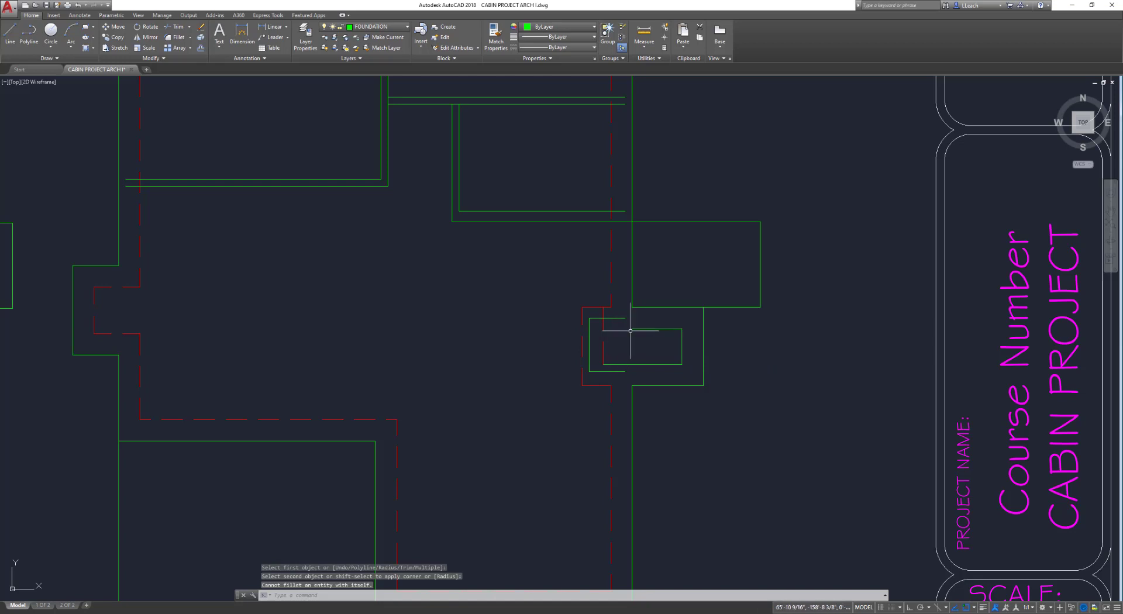
{"action": "key", "text": "Return"}
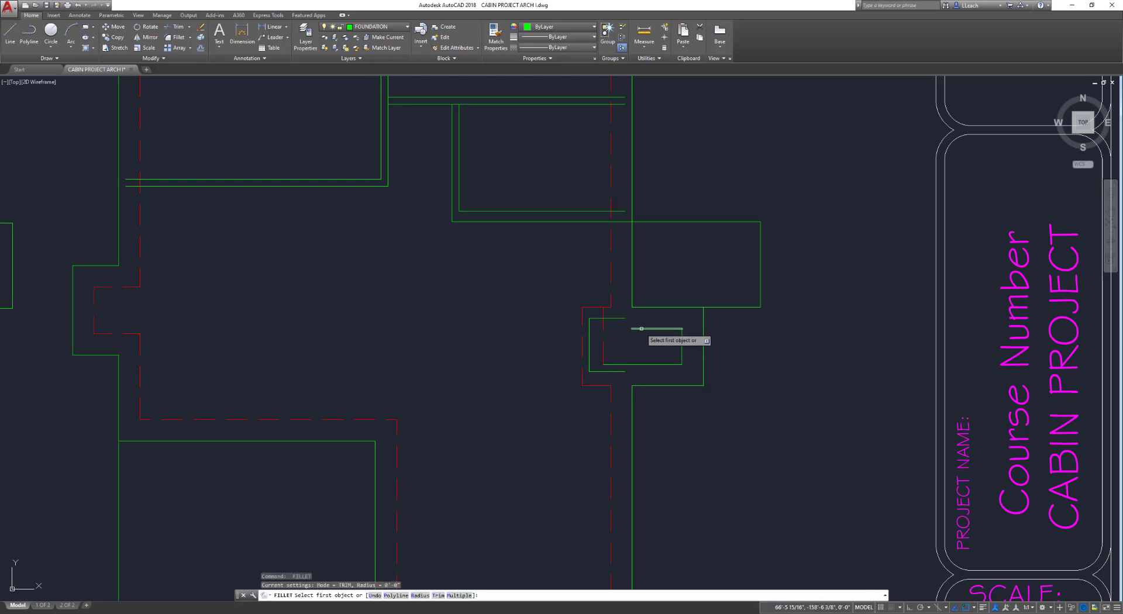
{"action": "left_click", "coordinate": [641, 329]}
{"action": "left_click", "coordinate": [603, 350]}
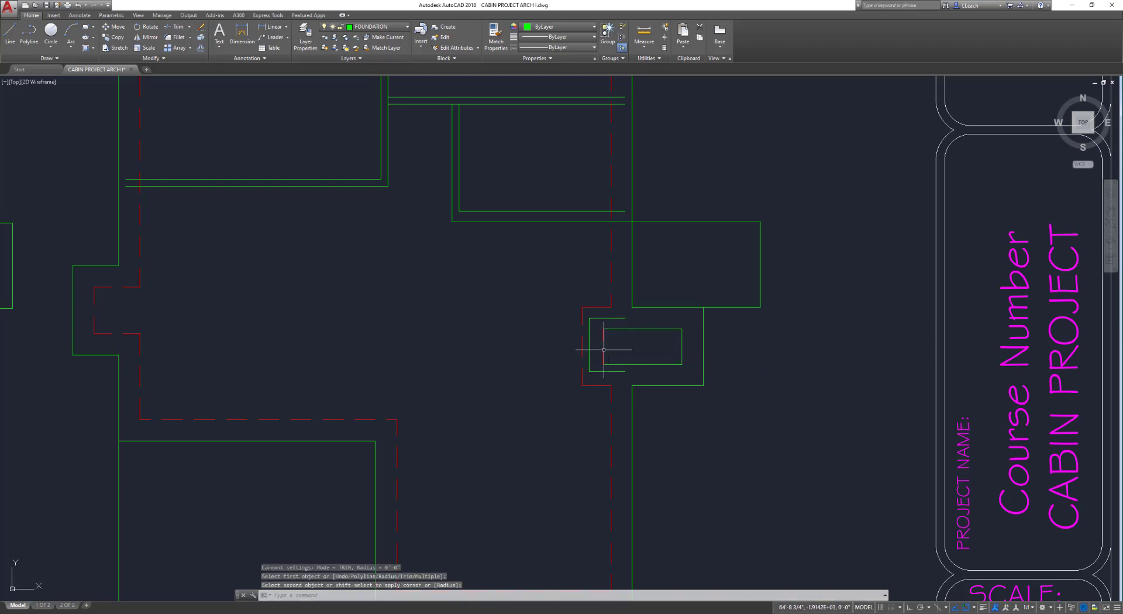
{"action": "key", "text": "Escape"}
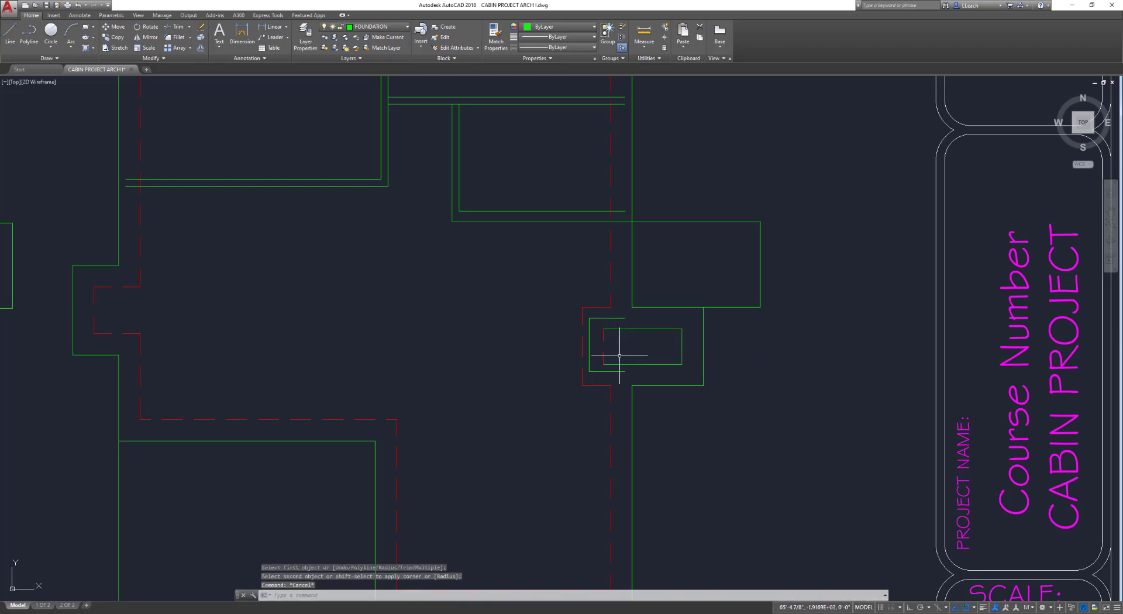
Erase the leftover stub lines around the stoop with E
{"action": "type", "text": "E"}
{"action": "key", "text": "Return"}
{"action": "left_click", "coordinate": [614, 318]}
{"action": "left_click", "coordinate": [589, 340]}
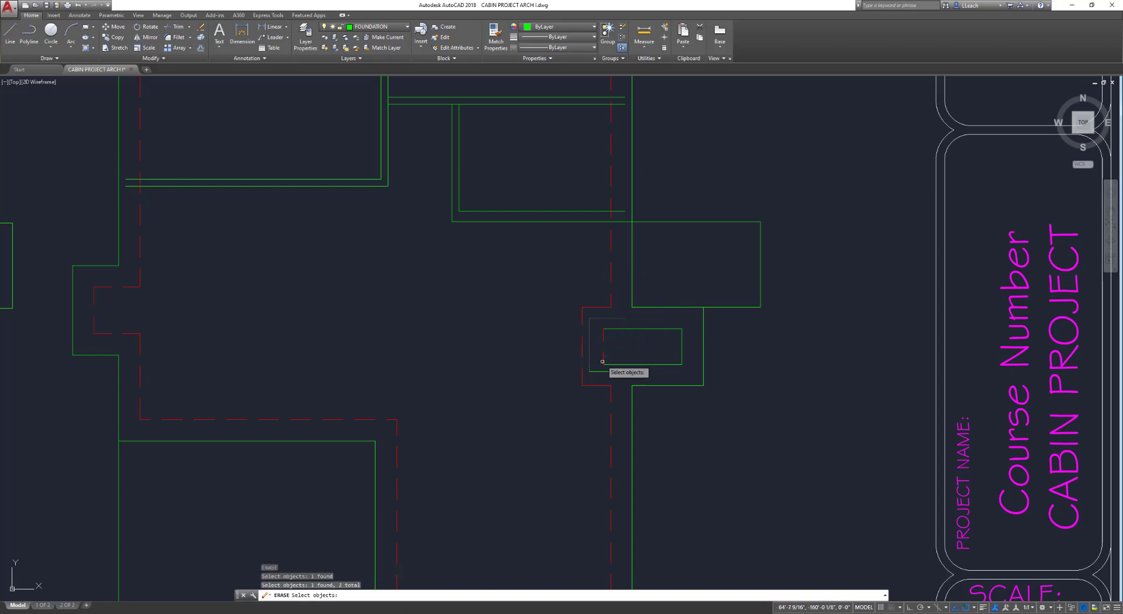
{"action": "left_click", "coordinate": [600, 371]}
{"action": "key", "text": "Return"}
{"action": "key", "text": "Return"}
{"action": "left_click", "coordinate": [614, 372]}
{"action": "key", "text": "Return"}
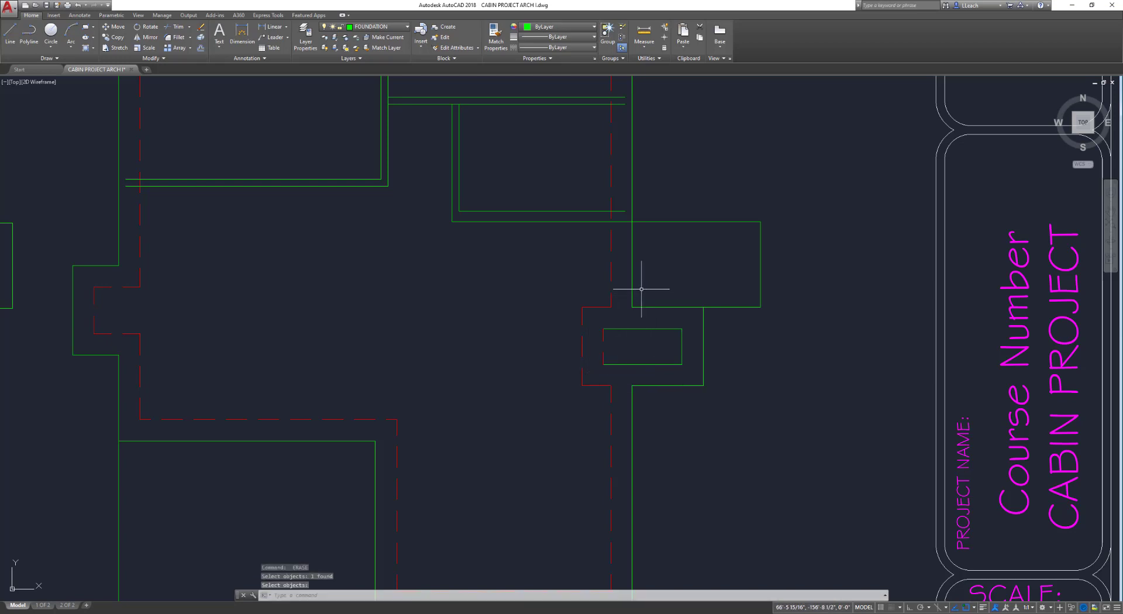
{"action": "middle_click_drag", "start_coordinate": [641, 286], "coordinate": [640, 312]}
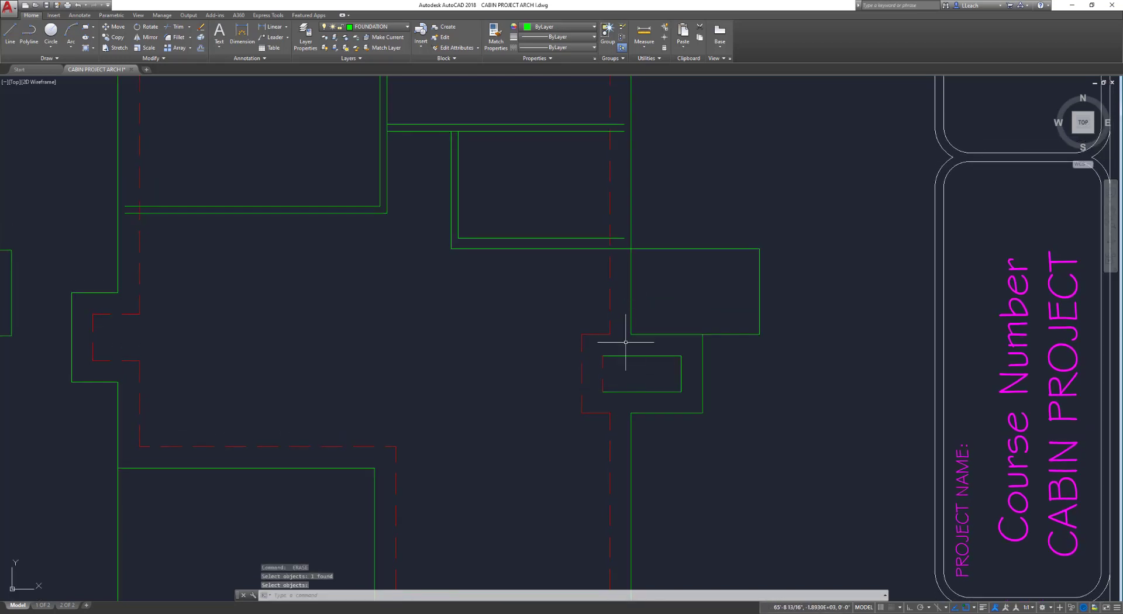
{"action": "key", "text": "Return"}
Select the inner rectangle's bottom, right and top lines and assign them to FOUNDATION FOOTING
{"action": "left_click", "coordinate": [637, 391]}
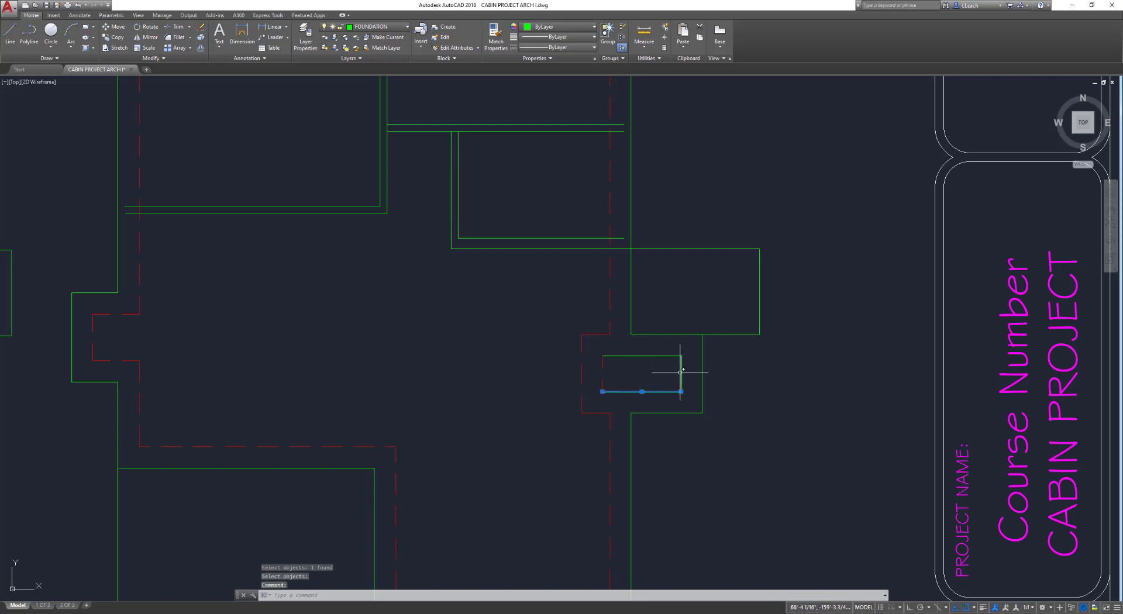
{"action": "left_click", "coordinate": [680, 372]}
{"action": "left_click", "coordinate": [661, 355]}
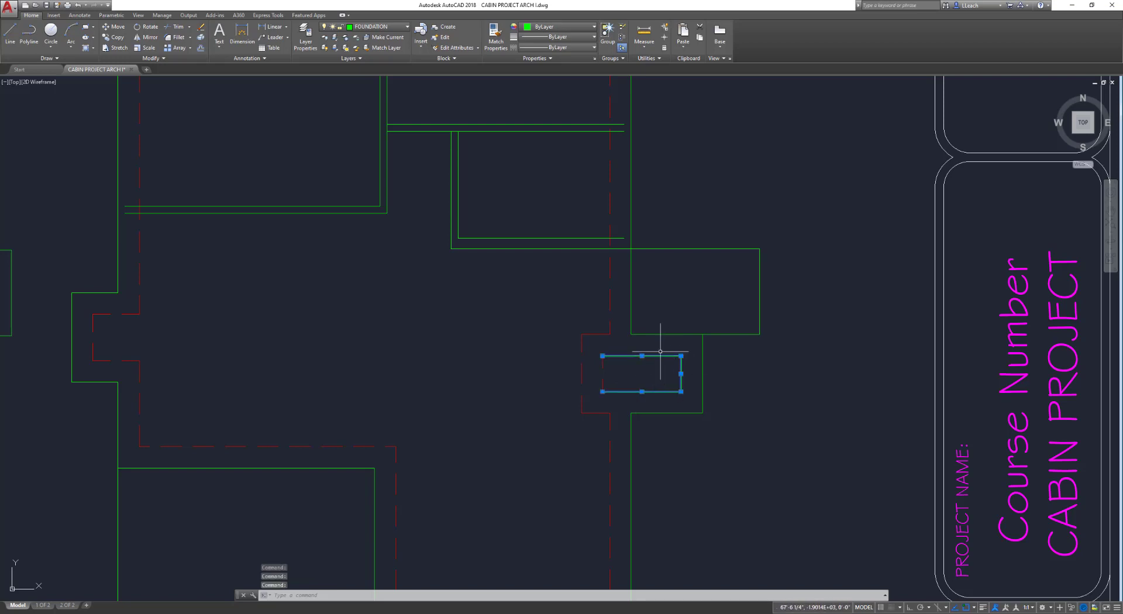
{"action": "left_click", "coordinate": [380, 27]}
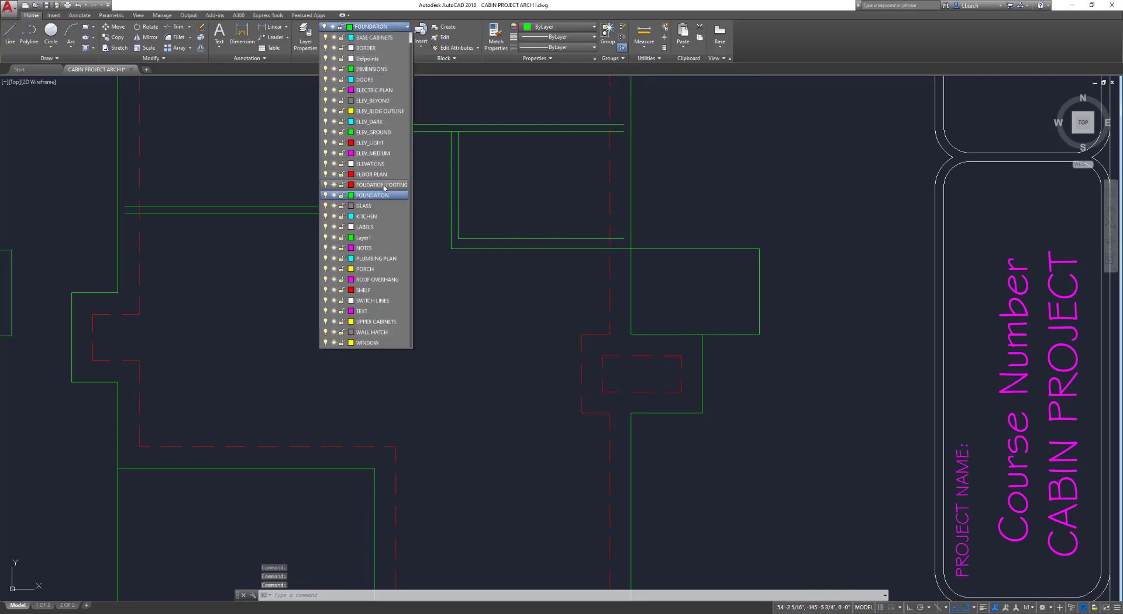
Offset the second stoop's bottom, wall-side, top and right edges 12" inward
{"action": "key", "text": "Escape"}
{"action": "key", "text": "Escape"}
{"action": "scroll", "coordinate": [413, 191], "scroll_direction": "down", "scroll_amount": 4}
{"action": "middle_click_drag", "start_coordinate": [430, 186], "coordinate": [458, 230]}
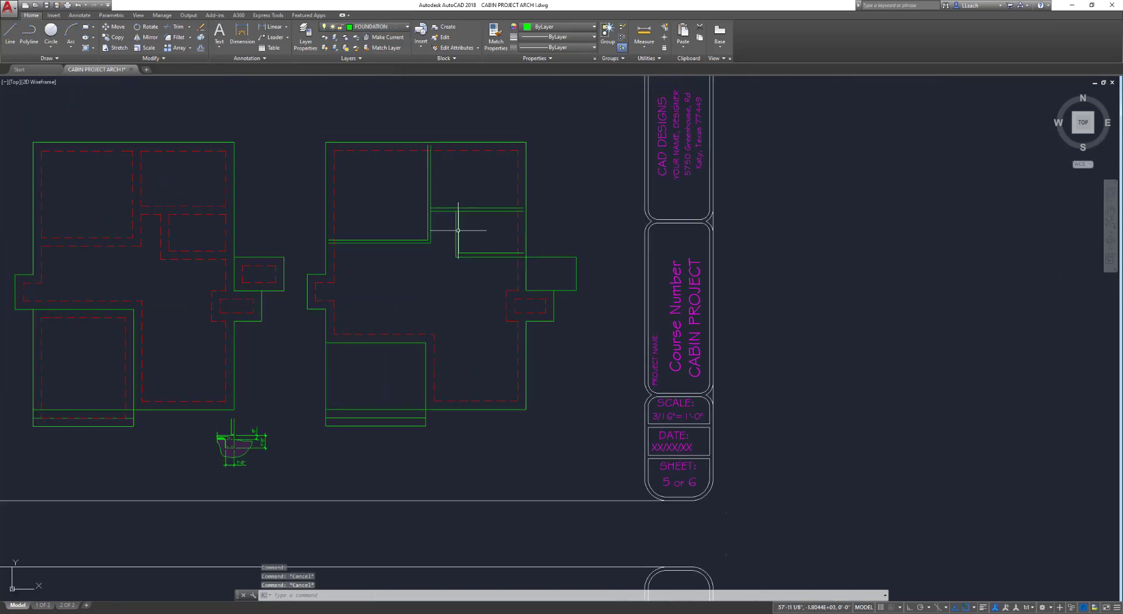
{"action": "scroll", "coordinate": [551, 265], "scroll_direction": "up", "scroll_amount": 2}
{"action": "scroll", "coordinate": [551, 288], "scroll_direction": "up", "scroll_amount": 2}
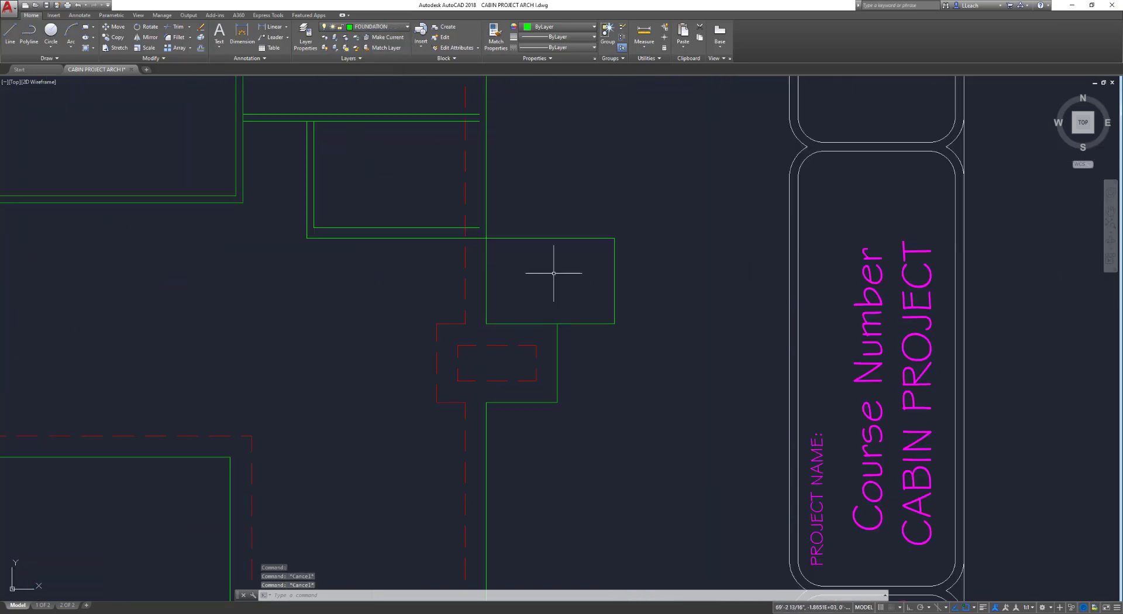
{"action": "type", "text": "o"}
{"action": "key", "text": "Return"}
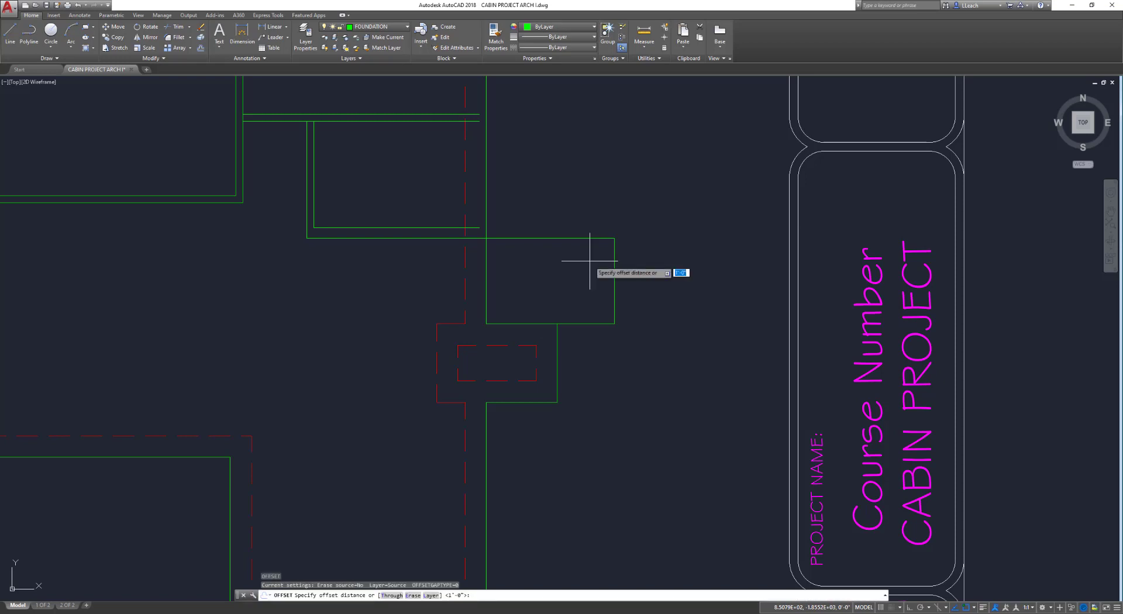
{"action": "key", "text": "Return"}
{"action": "left_click", "coordinate": [586, 323]}
{"action": "left_click", "coordinate": [528, 295]}
{"action": "left_click", "coordinate": [486, 294]}
{"action": "left_click", "coordinate": [535, 280]}
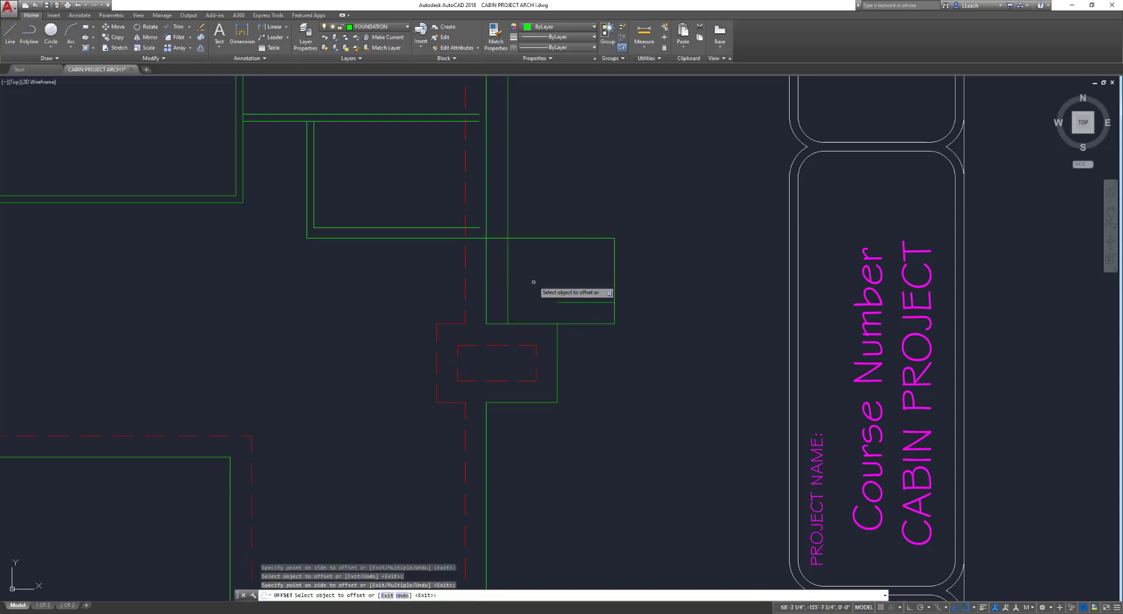
{"action": "left_click", "coordinate": [547, 239]}
{"action": "left_click", "coordinate": [545, 251]}
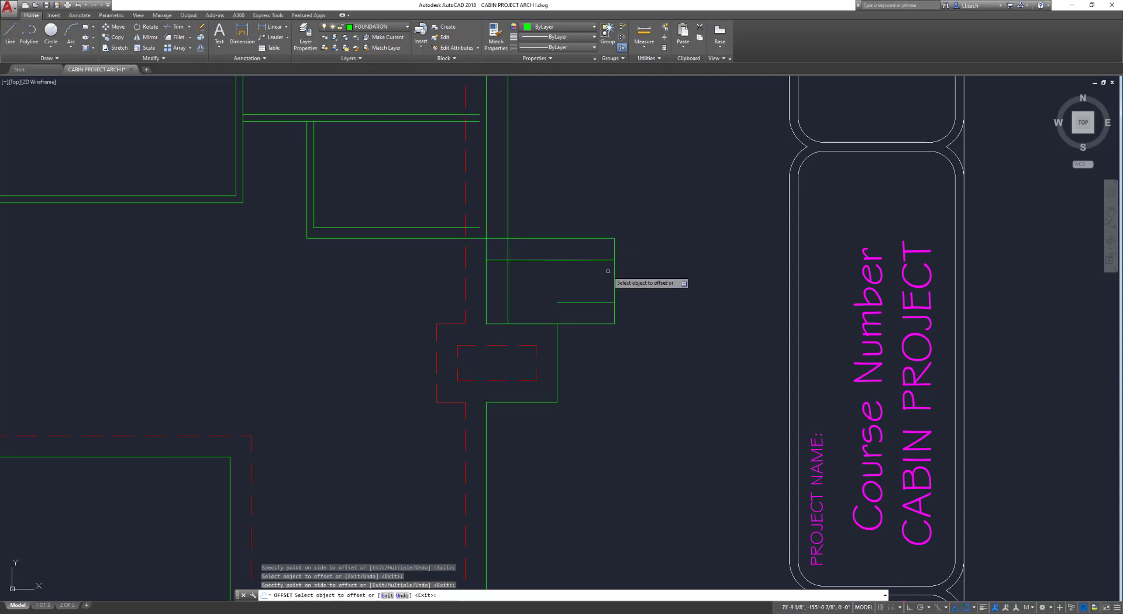
{"action": "left_click", "coordinate": [612, 274]}
{"action": "left_click", "coordinate": [578, 279]}
{"action": "key", "text": "Escape"}
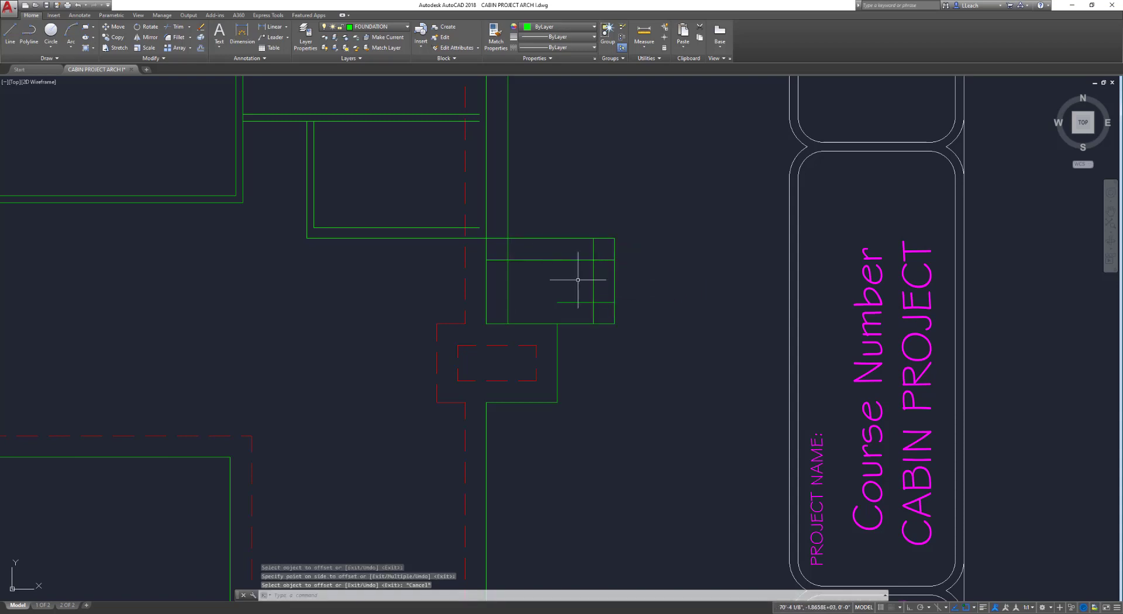
Fillet the new inner stoop lines into square corners
{"action": "type", "text": "F"}
{"action": "key", "text": "Return"}
{"action": "left_click", "coordinate": [561, 302]}
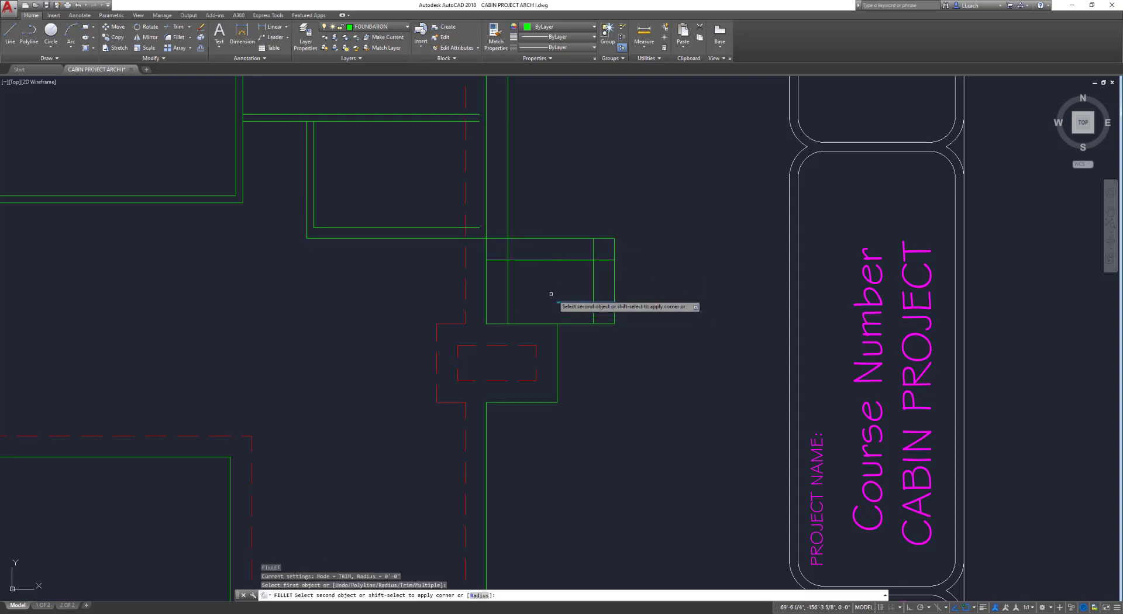
{"action": "left_click", "coordinate": [508, 283]}
{"action": "key", "text": "Return"}
{"action": "left_click", "coordinate": [508, 291]}
{"action": "left_click", "coordinate": [524, 261]}
{"action": "key", "text": "Return"}
{"action": "left_click", "coordinate": [553, 261]}
{"action": "left_click", "coordinate": [593, 272]}
{"action": "key", "text": "Return"}
{"action": "left_click", "coordinate": [592, 274]}
{"action": "key", "text": "Escape"}
{"action": "key", "text": "Escape"}
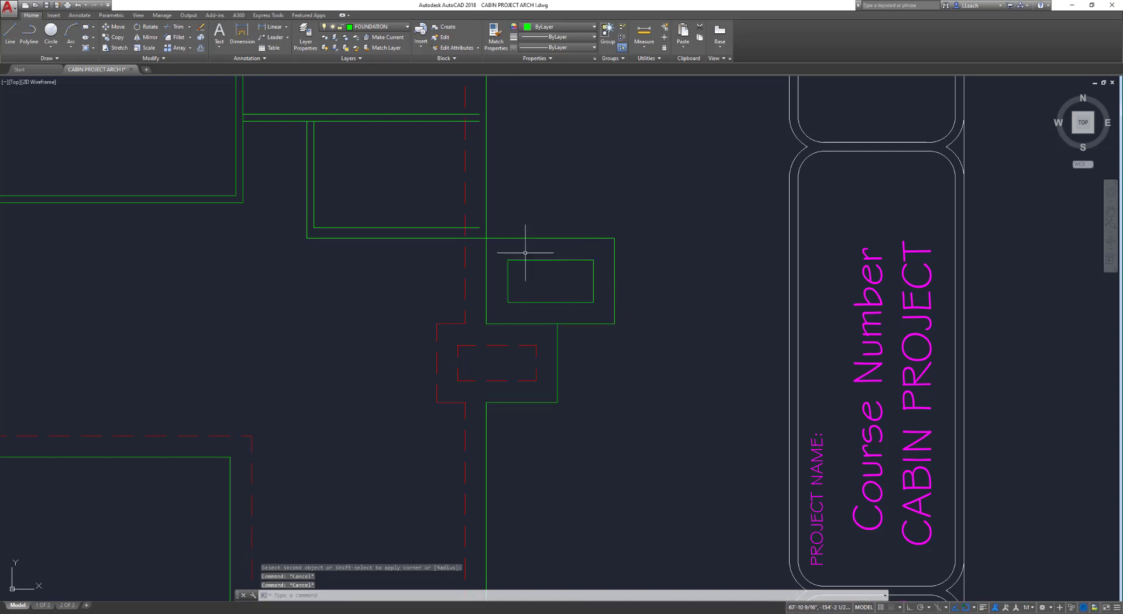
Window-select the inner stoop rectangle and put it on the FOUNDATION FOOTING layer
{"action": "left_click", "coordinate": [603, 309]}
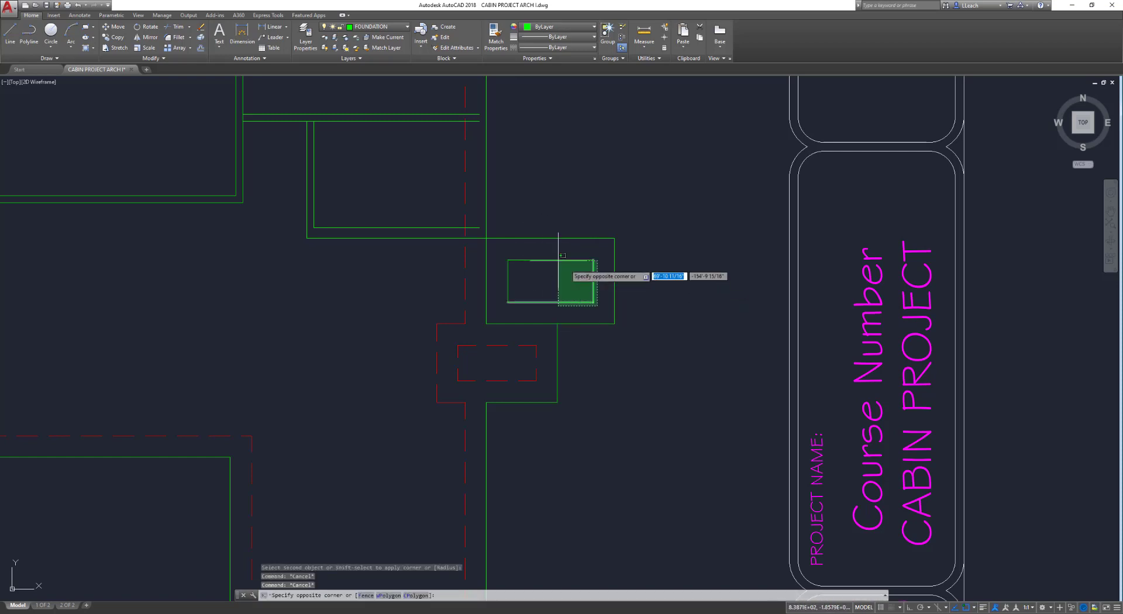
{"action": "left_click", "coordinate": [507, 248]}
{"action": "left_click", "coordinate": [374, 27]}
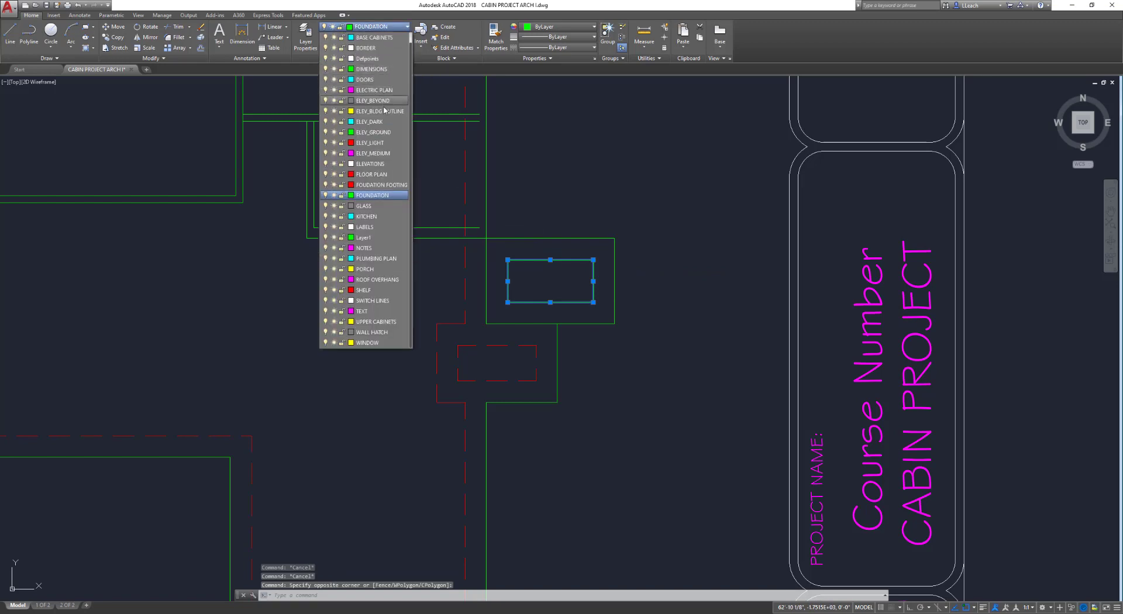
{"action": "left_click", "coordinate": [363, 188]}
{"action": "key", "text": "Escape"}
{"action": "key", "text": "Escape"}
{"action": "scroll", "coordinate": [489, 174], "scroll_direction": "down", "scroll_amount": 3}
Offset the porch's left, top, right and bottom edges 12" inward
{"action": "mouse_move", "coordinate": [484, 218]}
{"action": "middle_mouse_down"}
{"action": "mouse_move", "coordinate": [574, 175]}
{"action": "mouse_move", "coordinate": [494, 271]}
{"action": "mouse_move", "coordinate": [600, 318]}
{"action": "middle_mouse_up"}
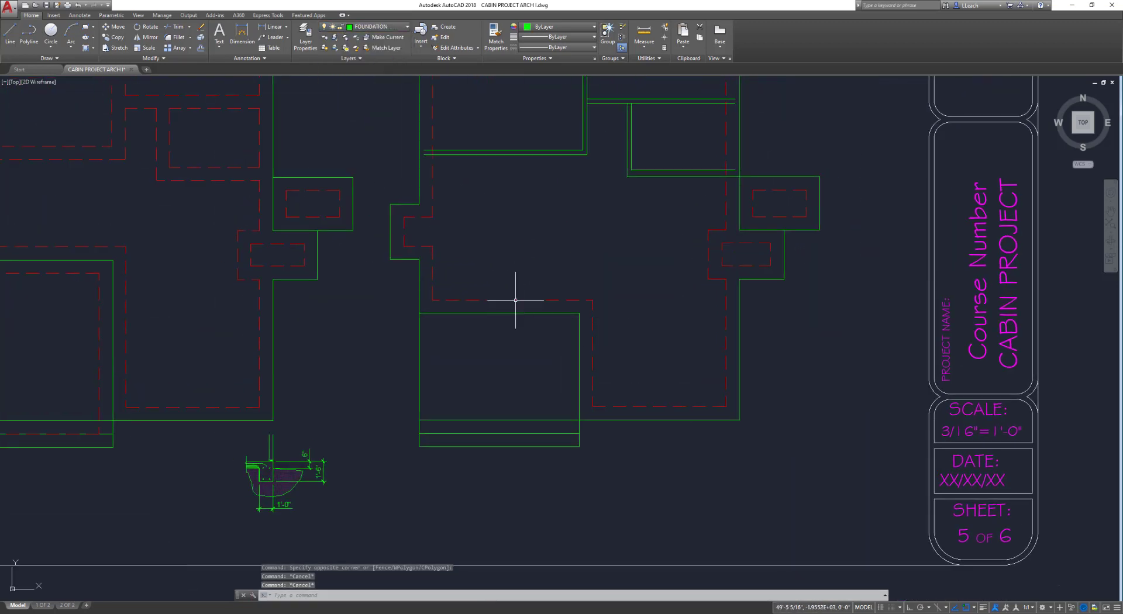
{"action": "middle_click_drag", "start_coordinate": [488, 352], "coordinate": [572, 339]}
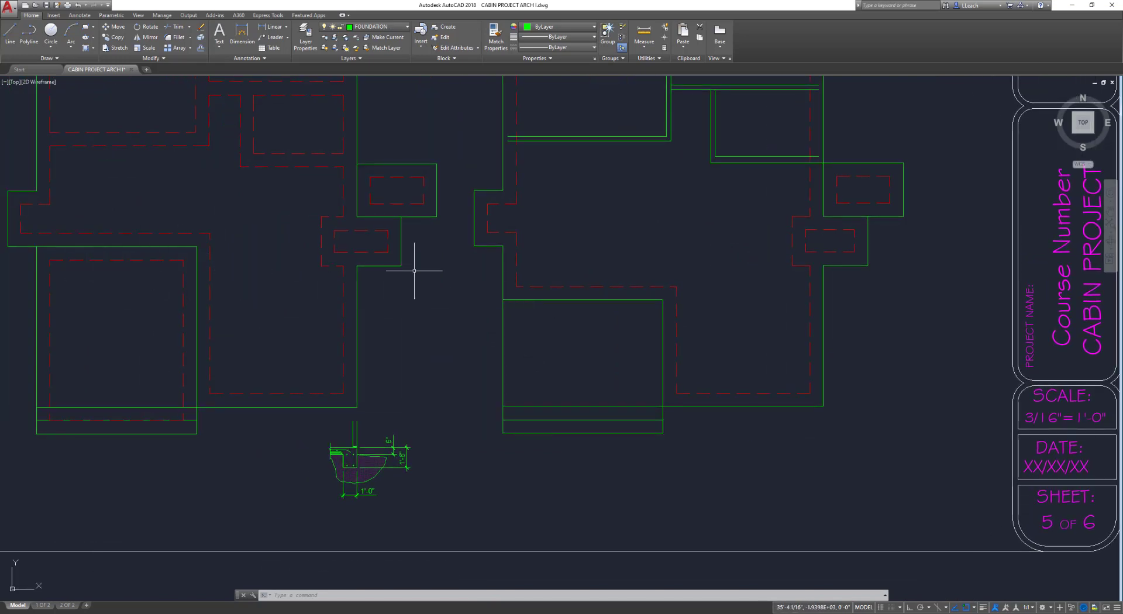
{"action": "middle_click_drag", "start_coordinate": [414, 271], "coordinate": [415, 291]}
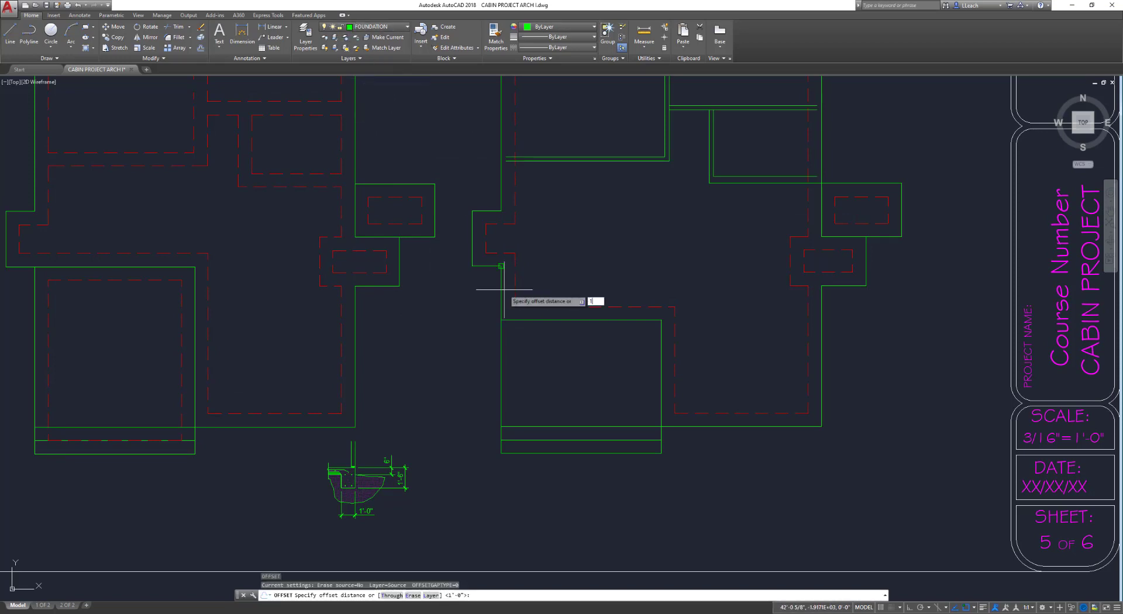
{"action": "key", "text": "Return"}
{"action": "type", "text": "12"}
{"action": "key", "text": "Return"}
{"action": "left_click", "coordinate": [502, 360]}
{"action": "left_click", "coordinate": [542, 356]}
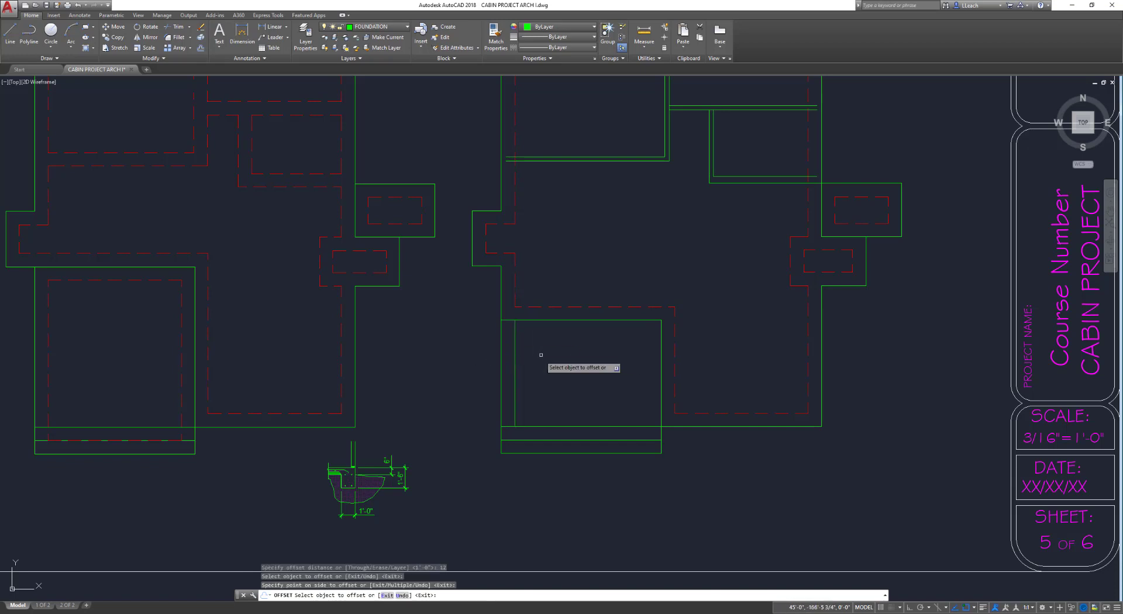
{"action": "left_click", "coordinate": [550, 320]}
{"action": "left_click", "coordinate": [566, 358]}
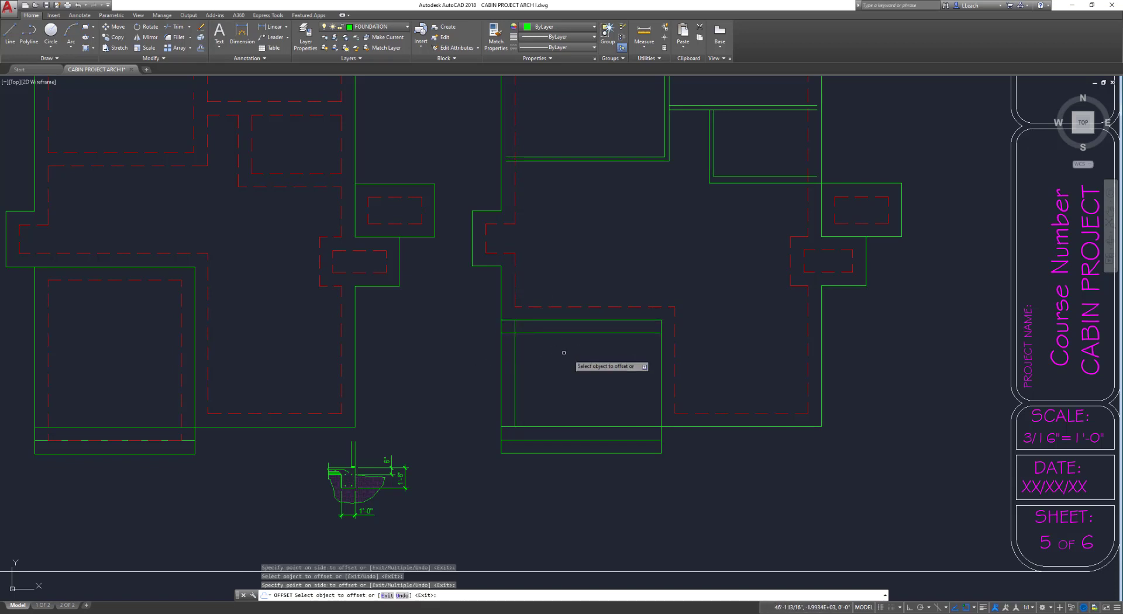
{"action": "left_click", "coordinate": [661, 376]}
{"action": "left_click", "coordinate": [614, 369]}
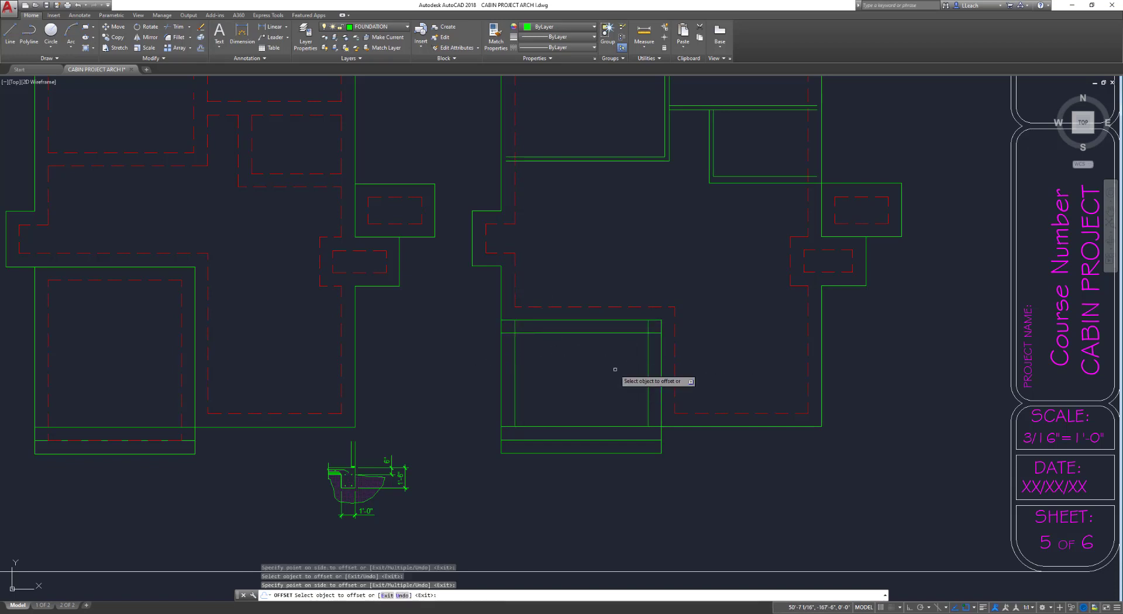
{"action": "left_click", "coordinate": [541, 453]}
{"action": "left_click", "coordinate": [546, 410]}
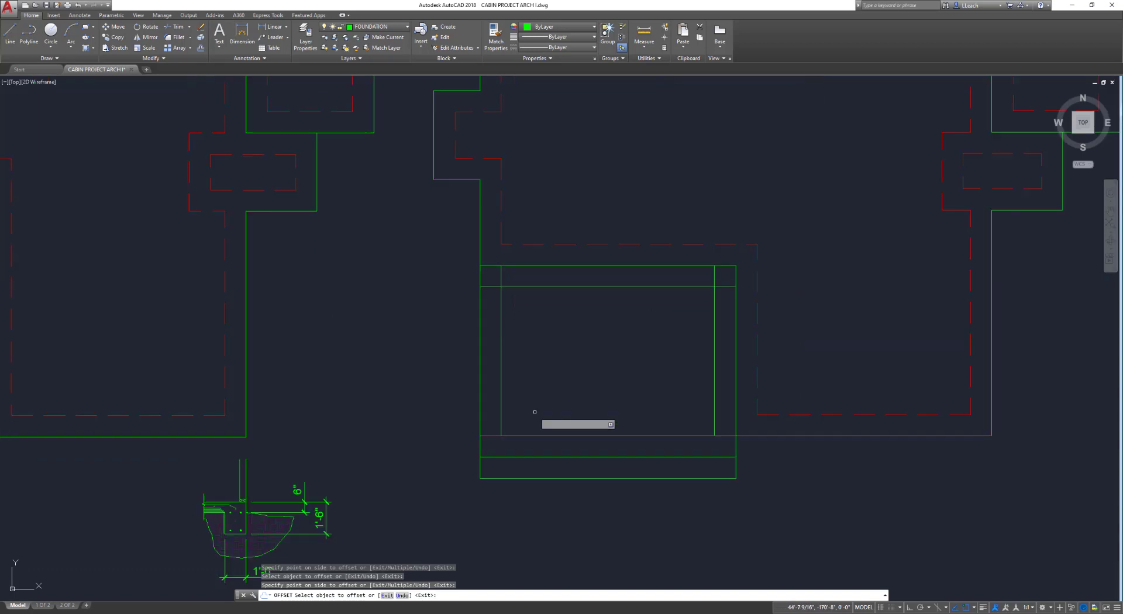
{"action": "key", "text": "Escape"}
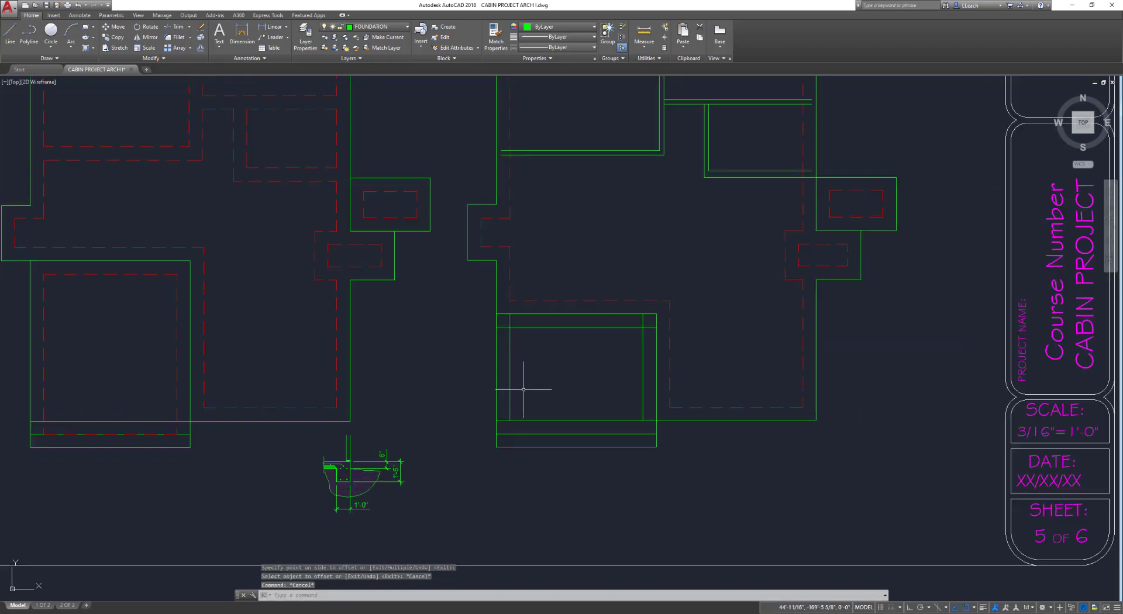
Fillet the four inner porch lines into square corners
{"action": "type", "text": "f"}
{"action": "key", "text": "Return"}
{"action": "left_click", "coordinate": [510, 389]}
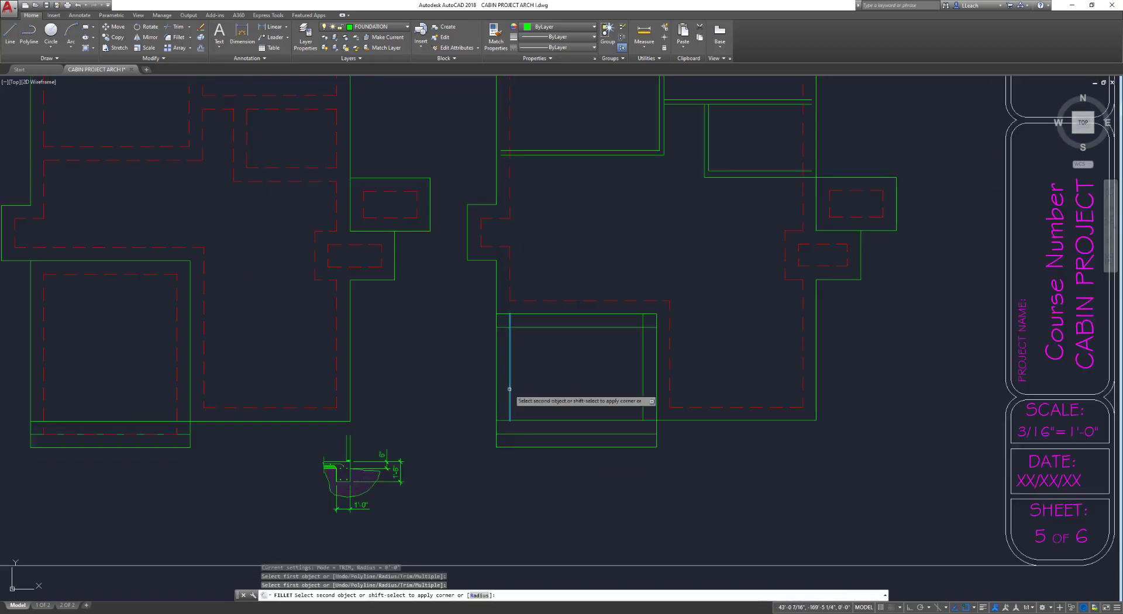
{"action": "left_click", "coordinate": [544, 328]}
{"action": "key", "text": "Return"}
{"action": "left_click", "coordinate": [544, 328]}
{"action": "left_click", "coordinate": [642, 348]}
{"action": "key", "text": "Return"}
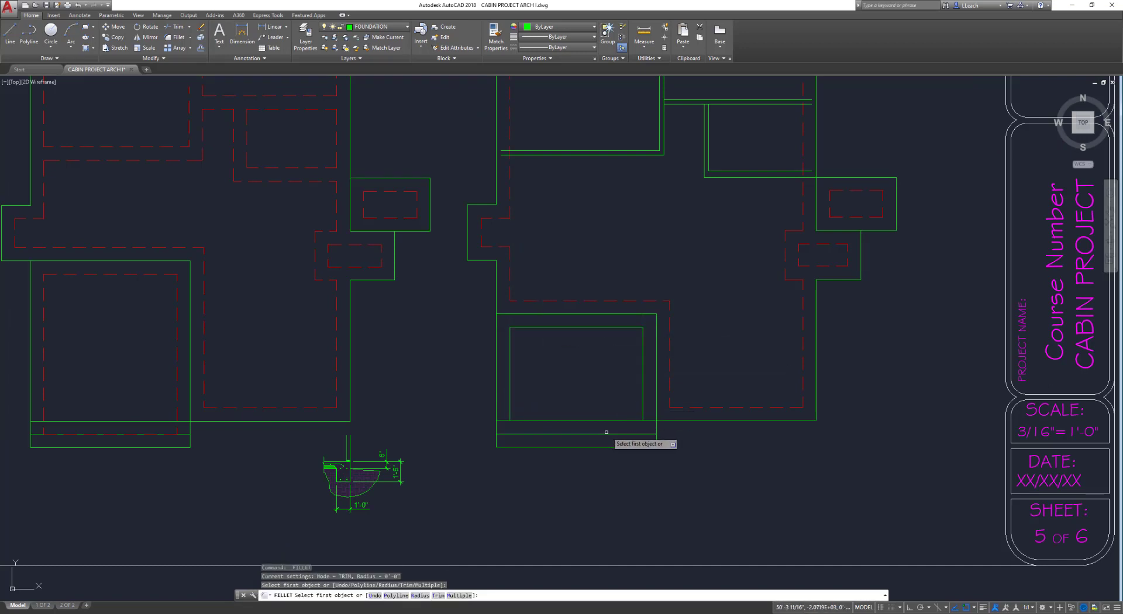
{"action": "left_click", "coordinate": [643, 414]}
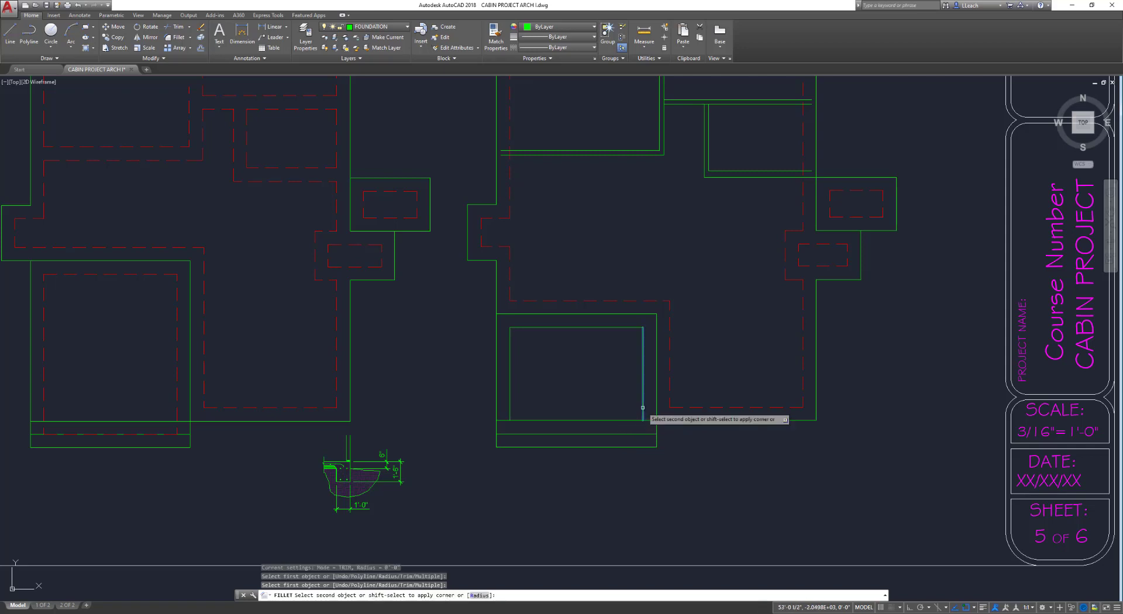
{"action": "left_click", "coordinate": [598, 433]}
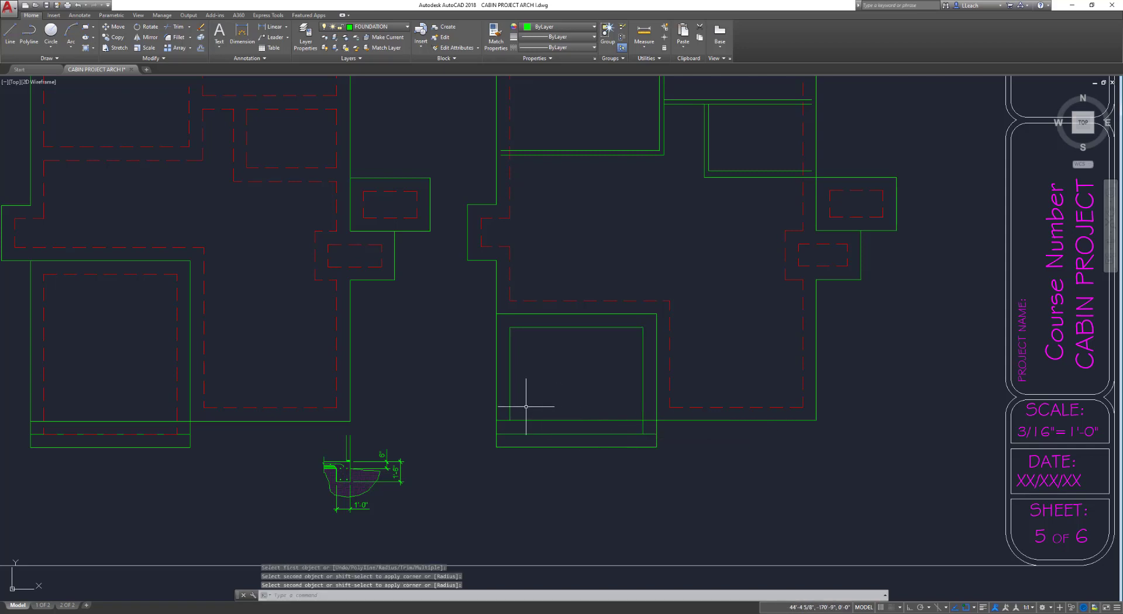
{"action": "key", "text": "Return"}
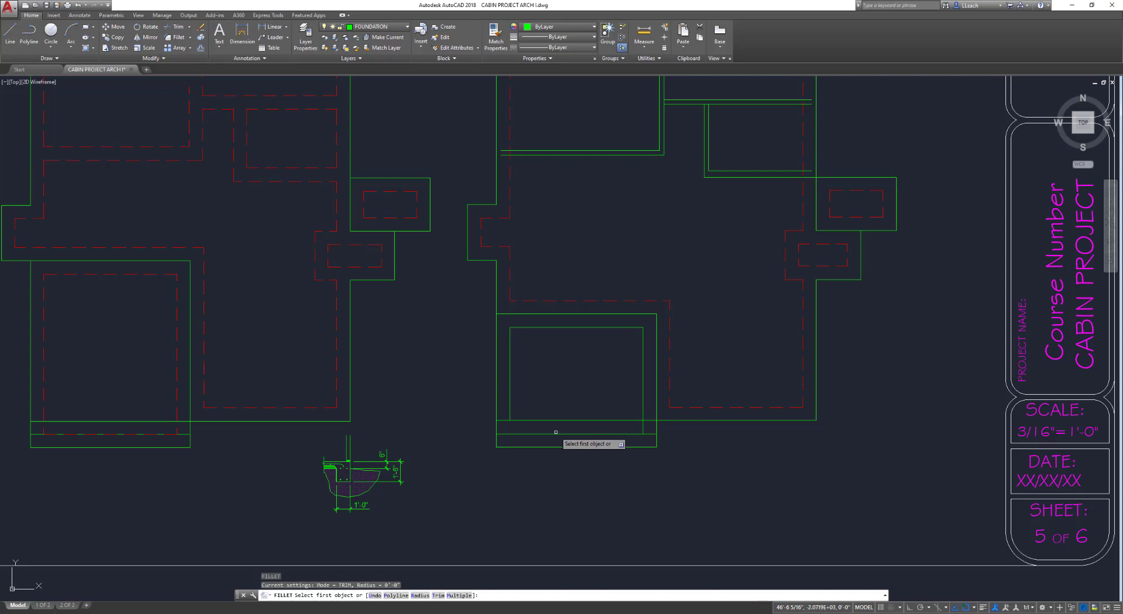
{"action": "left_click", "coordinate": [556, 432]}
{"action": "left_click", "coordinate": [511, 404]}
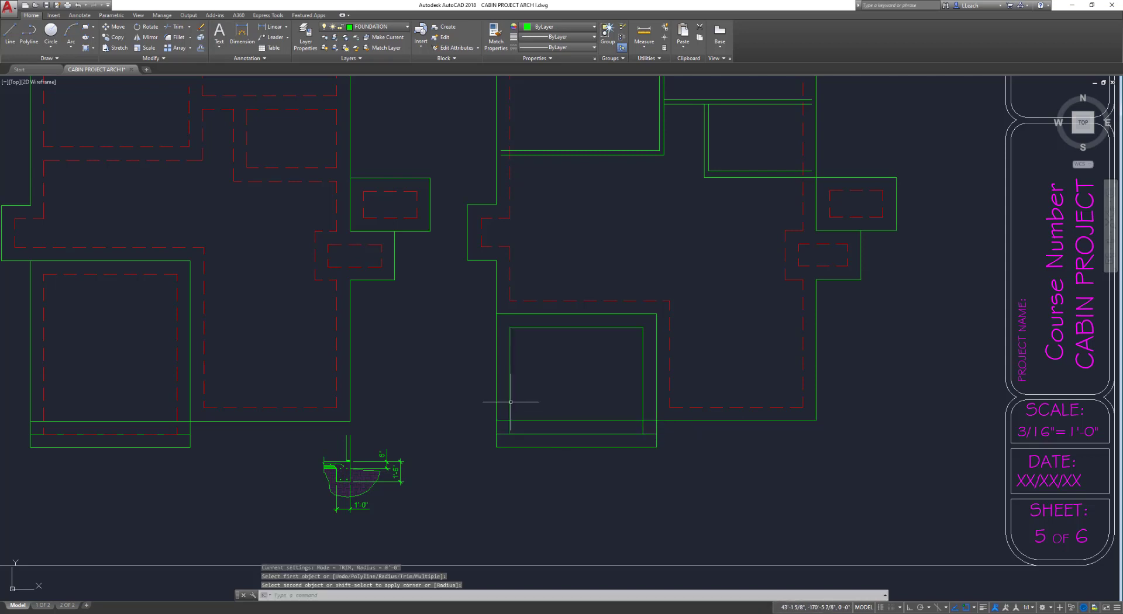
{"action": "key", "text": "Escape"}
Window-select the inner porch rectangle and move it to the FOUNDATION FOOTING layer
{"action": "left_click", "coordinate": [504, 321]}
{"action": "left_click", "coordinate": [645, 443]}
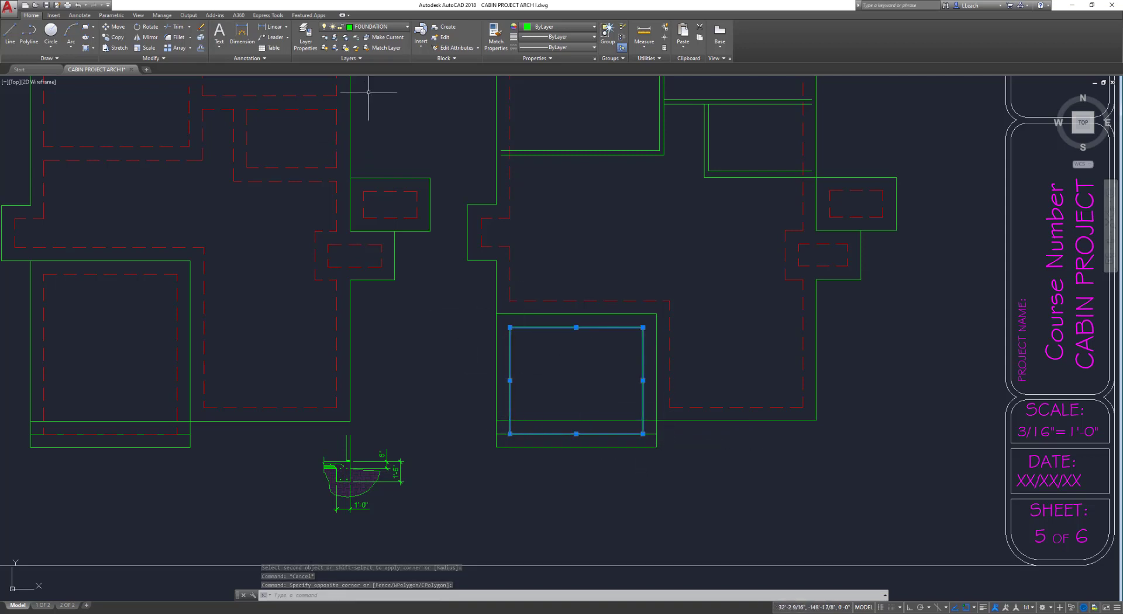
{"action": "left_click", "coordinate": [374, 27]}
{"action": "left_click", "coordinate": [370, 184]}
{"action": "key", "text": "Escape"}
{"action": "key", "text": "Escape"}
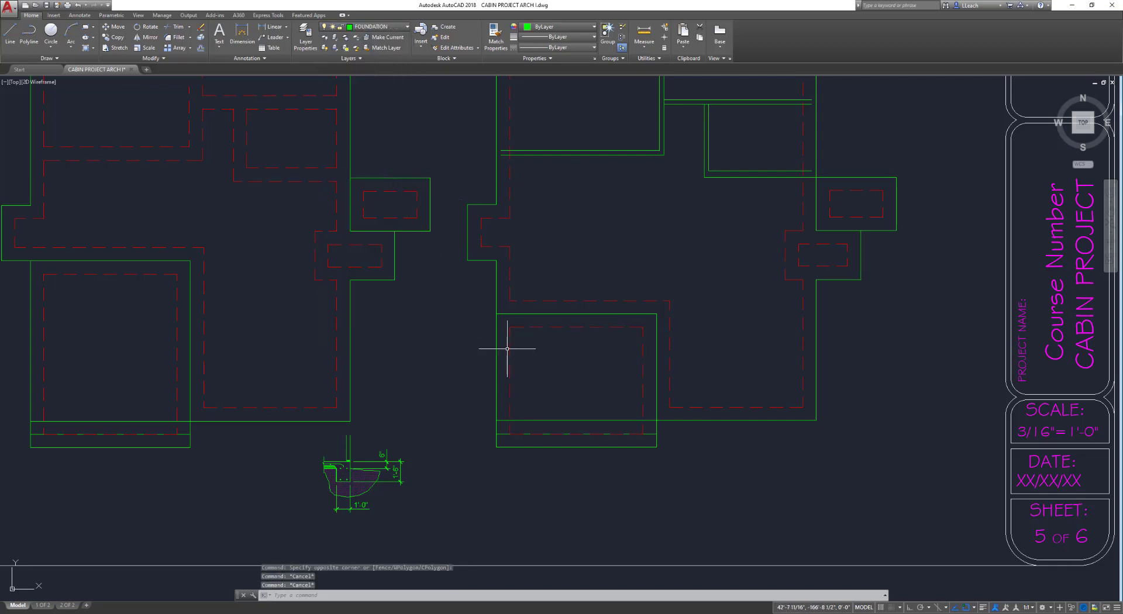
{"action": "middle_click_drag", "start_coordinate": [547, 346], "coordinate": [545, 391]}
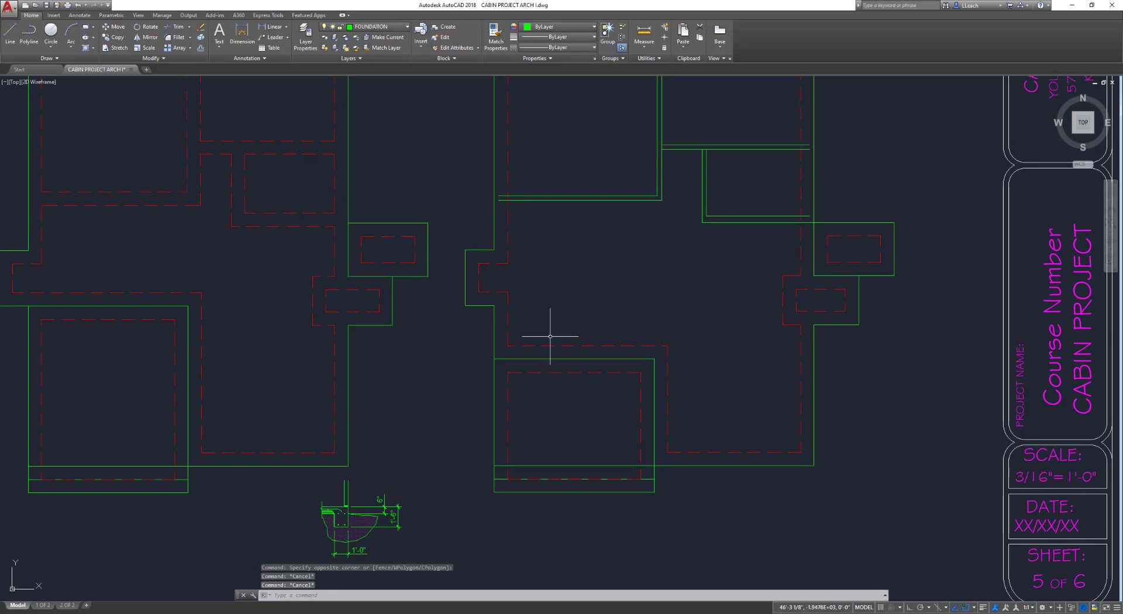
{"action": "scroll", "coordinate": [545, 319], "scroll_direction": "down", "scroll_amount": 2}
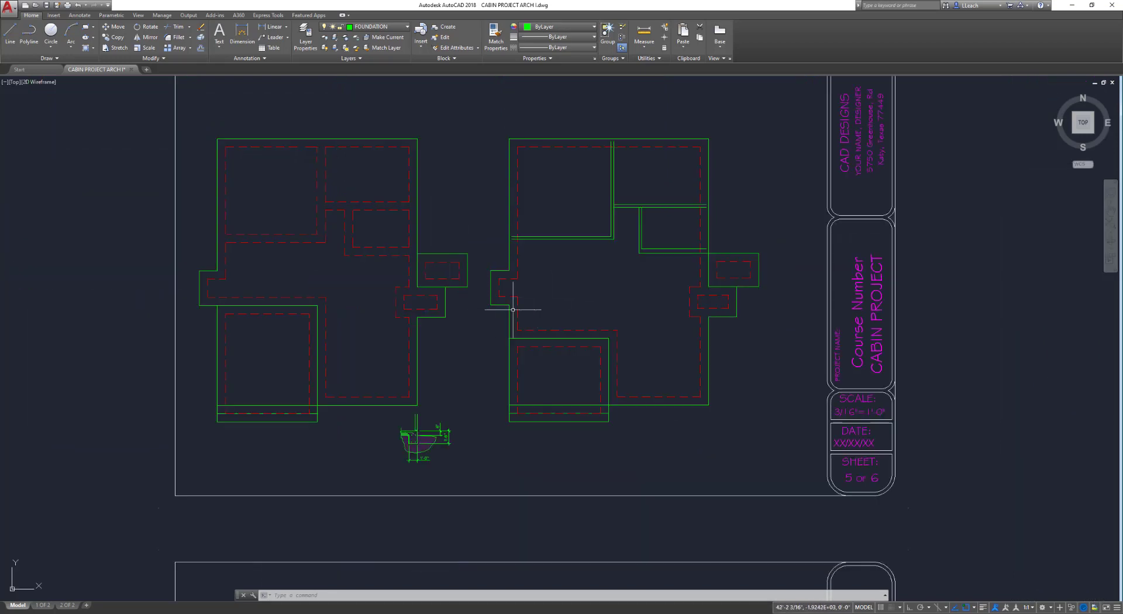
{"action": "left_click", "coordinate": [529, 333]}
{"action": "key", "text": "Delete"}
{"action": "mouse_move", "coordinate": [576, 270]}
{"action": "middle_mouse_down"}
{"action": "mouse_move", "coordinate": [536, 291]}
{"action": "mouse_move", "coordinate": [537, 307]}
{"action": "middle_mouse_up"}
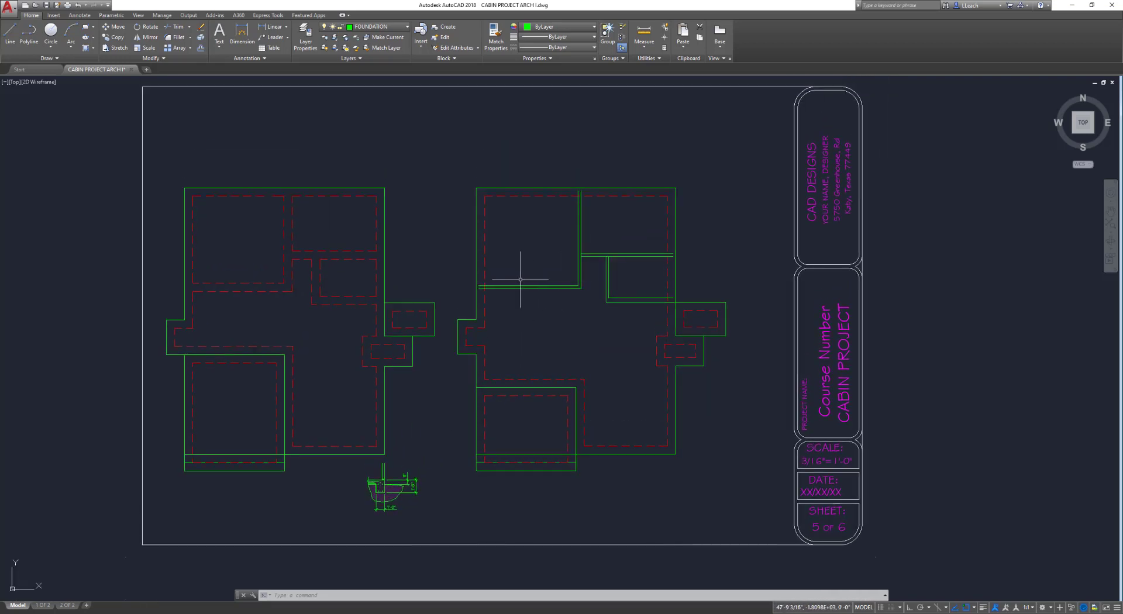
{"action": "scroll", "coordinate": [520, 280], "scroll_direction": "up", "scroll_amount": 2}
{"action": "scroll", "coordinate": [510, 280], "scroll_direction": "down", "scroll_amount": 2}
{"action": "scroll", "coordinate": [515, 278], "scroll_direction": "up", "scroll_amount": 2}
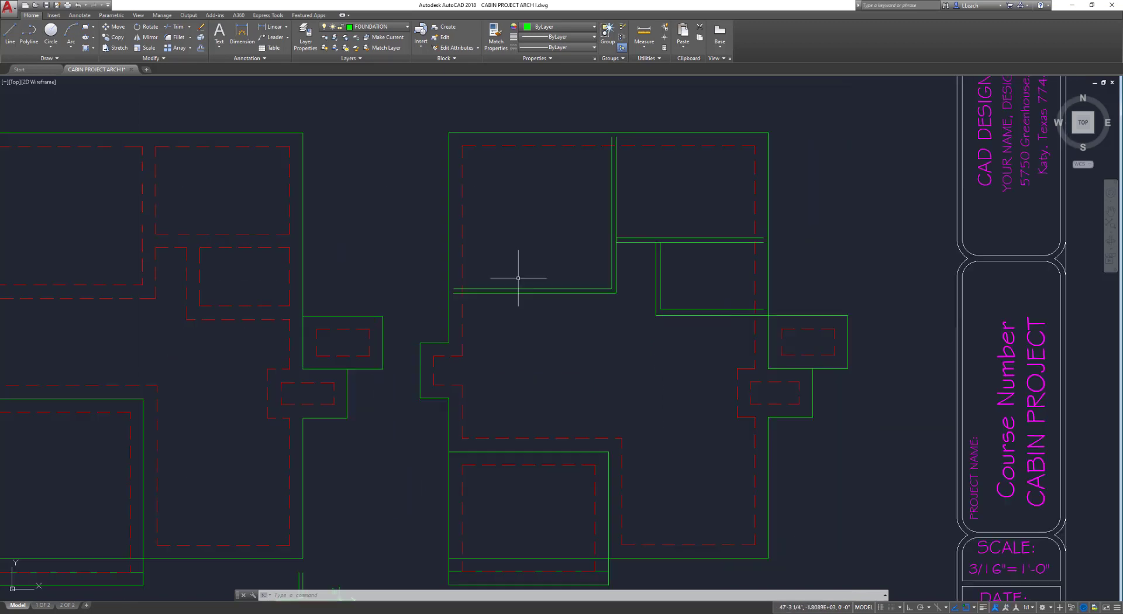
{"action": "middle_click_drag", "start_coordinate": [514, 273], "coordinate": [514, 309]}
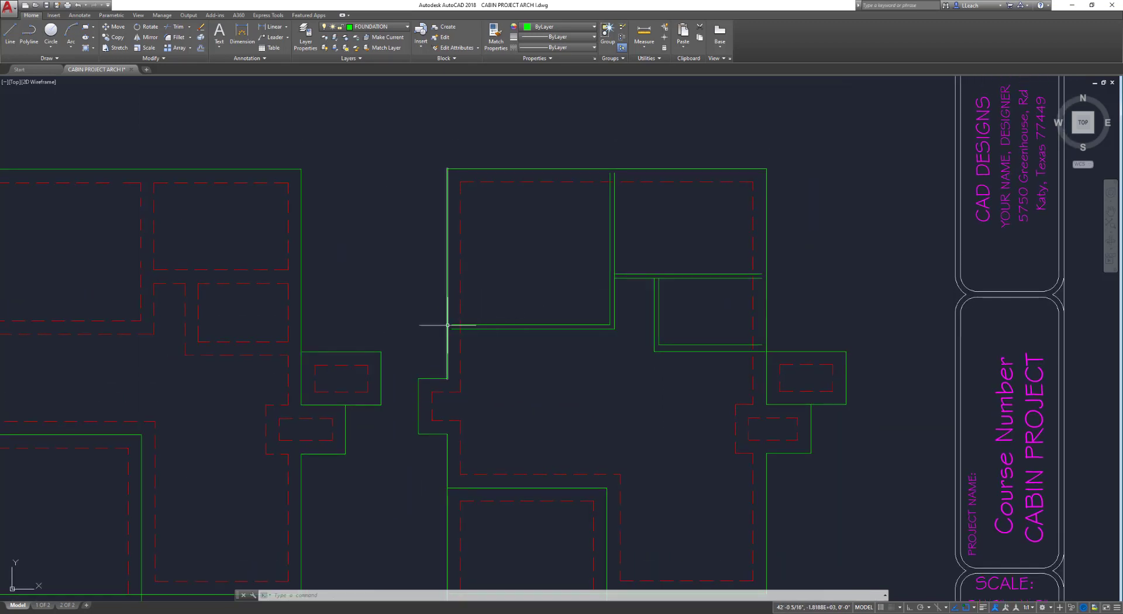
{"action": "scroll", "coordinate": [521, 326], "scroll_direction": "up", "scroll_amount": 2}
{"action": "scroll", "coordinate": [508, 321], "scroll_direction": "up", "scroll_amount": 3}
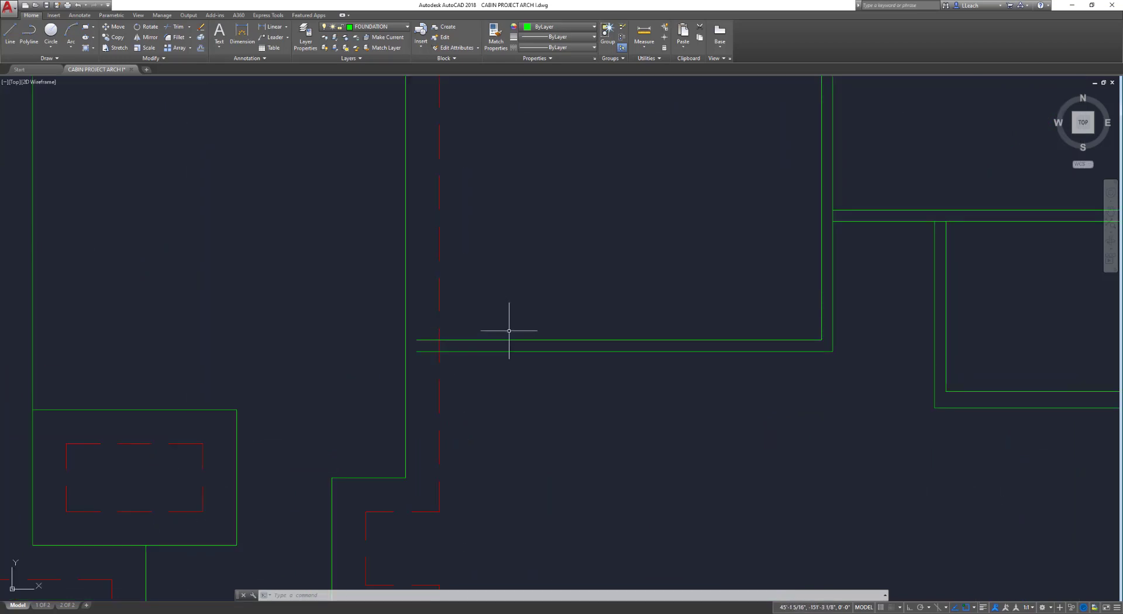
{"action": "type", "text": "IST"}
{"action": "key", "text": "Return"}
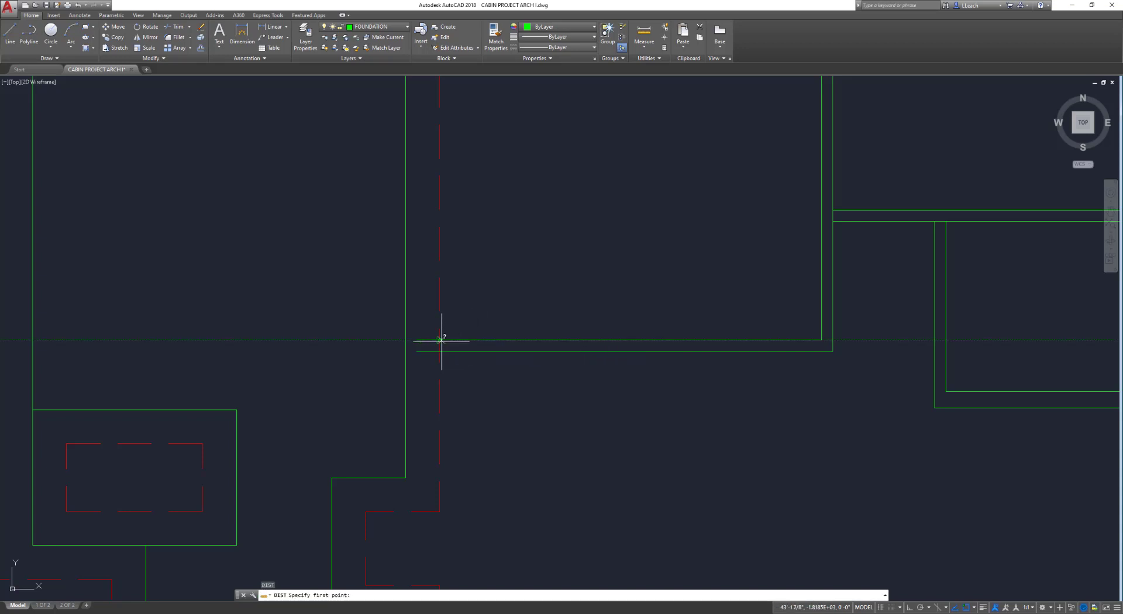
{"action": "left_click", "coordinate": [439, 340]}
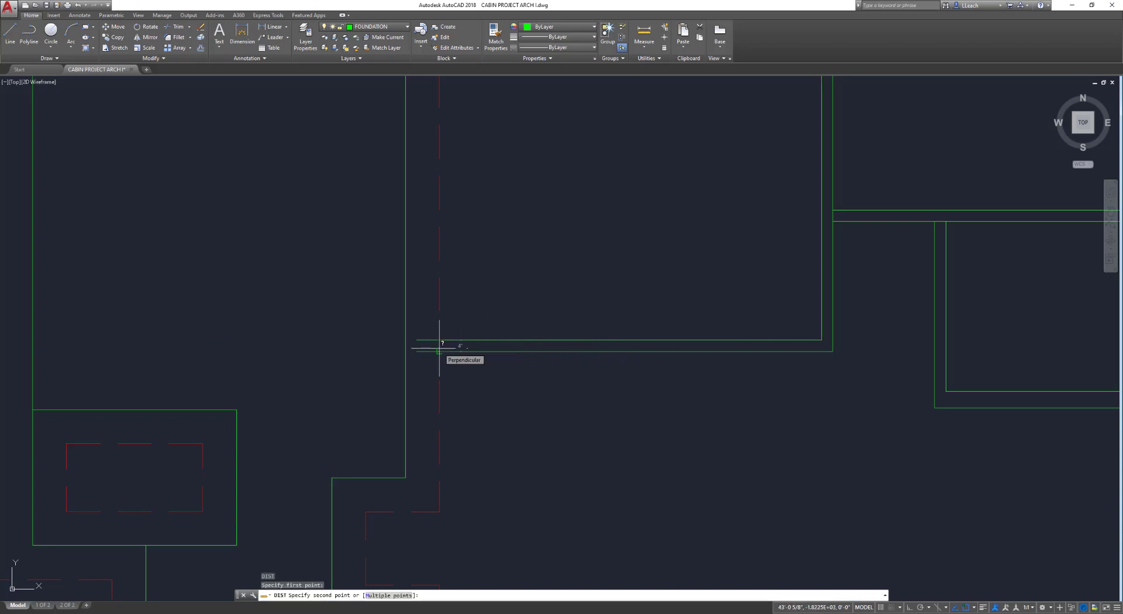
{"action": "key", "text": "Escape"}
{"action": "key", "text": "Escape"}
{"action": "key", "text": "Escape"}
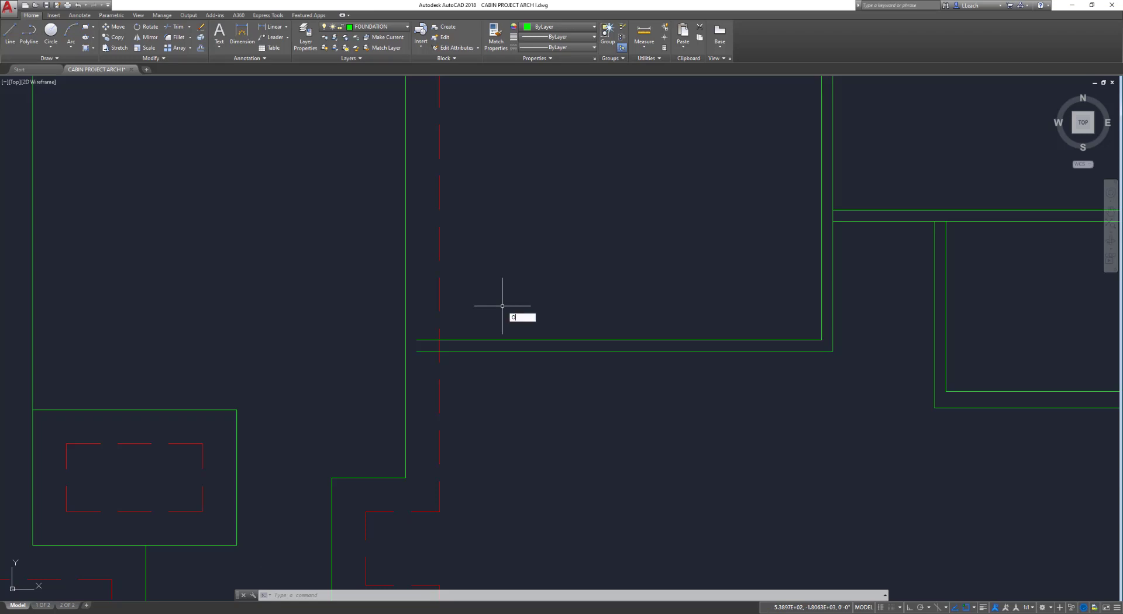
Offset the interior wall's two horizontal lines 4 outward, one above and one below
{"action": "key", "text": "Return"}
{"action": "type", "text": "4"}
{"action": "key", "text": "Return"}
{"action": "left_click", "coordinate": [532, 339]}
{"action": "left_click", "coordinate": [526, 327]}
{"action": "left_click", "coordinate": [519, 351]}
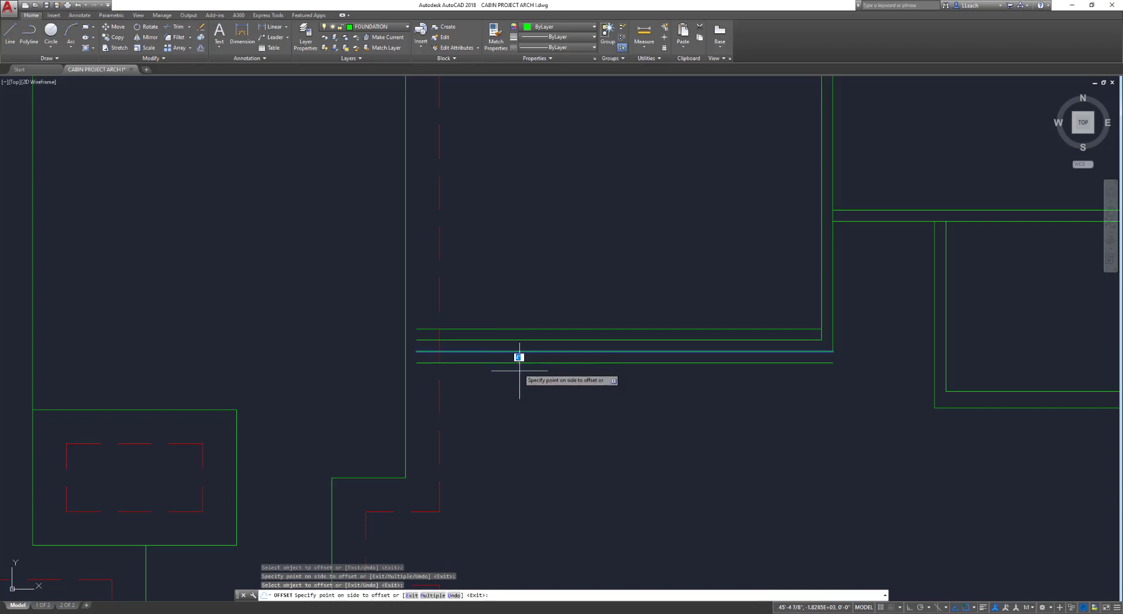
{"action": "left_click", "coordinate": [519, 358]}
Offset the wall's two vertical lines 4 outward to the left and right
{"action": "middle_click_drag", "start_coordinate": [719, 248], "coordinate": [546, 276]}
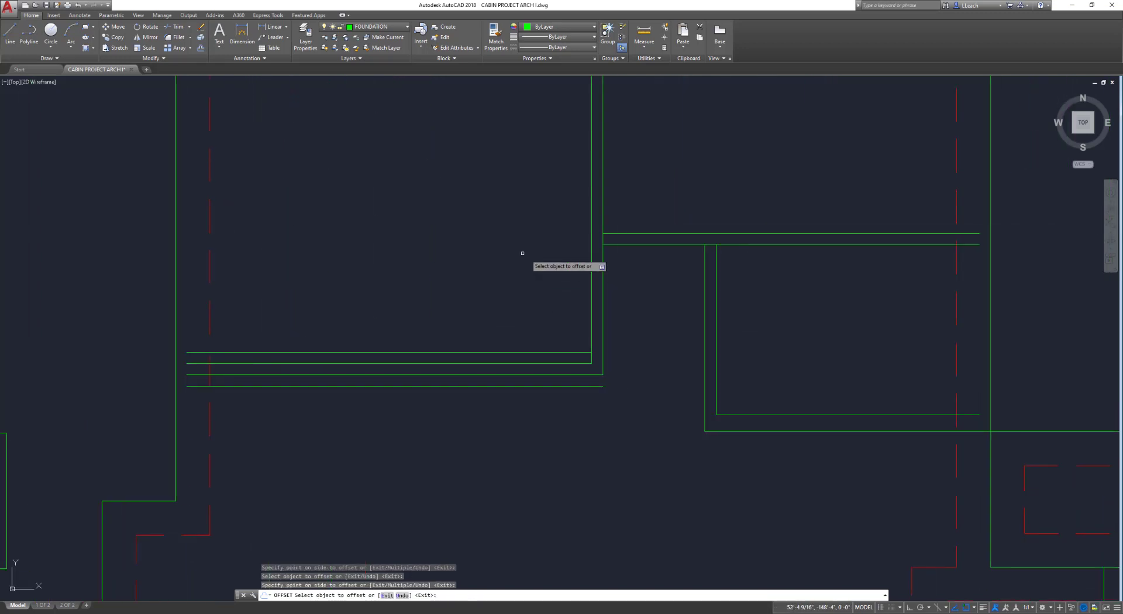
{"action": "left_click", "coordinate": [590, 270]}
{"action": "left_click", "coordinate": [584, 276]}
{"action": "left_click", "coordinate": [602, 279]}
{"action": "left_click", "coordinate": [611, 280]}
{"action": "key", "text": "Escape"}
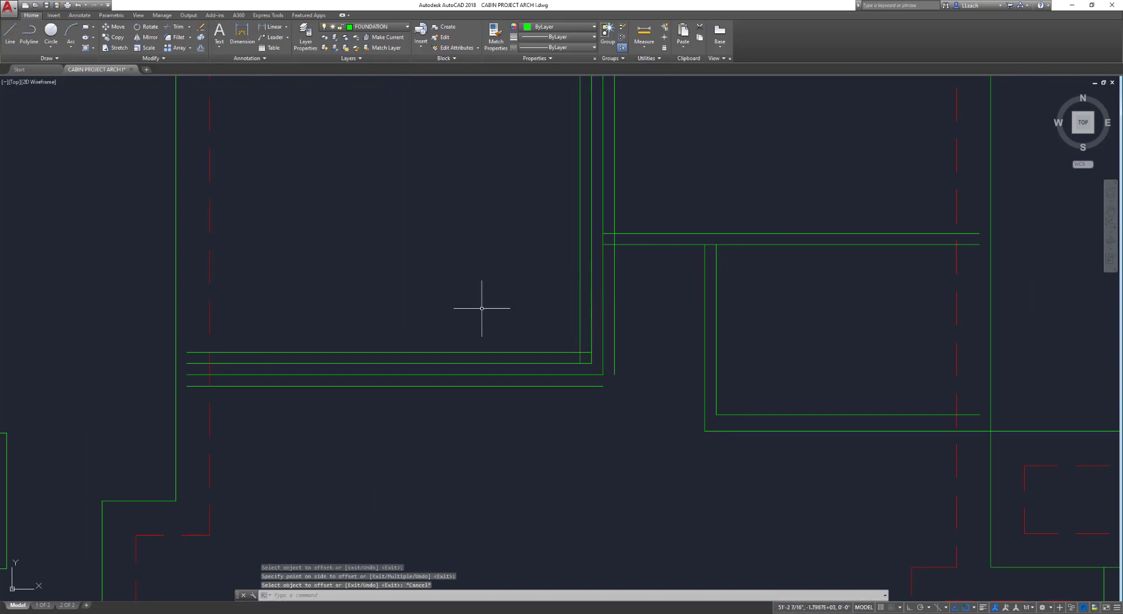
Fillet the bottom offset line to the outer vertical offset line for a sharp corner
{"action": "middle_click_drag", "start_coordinate": [449, 307], "coordinate": [598, 300]}
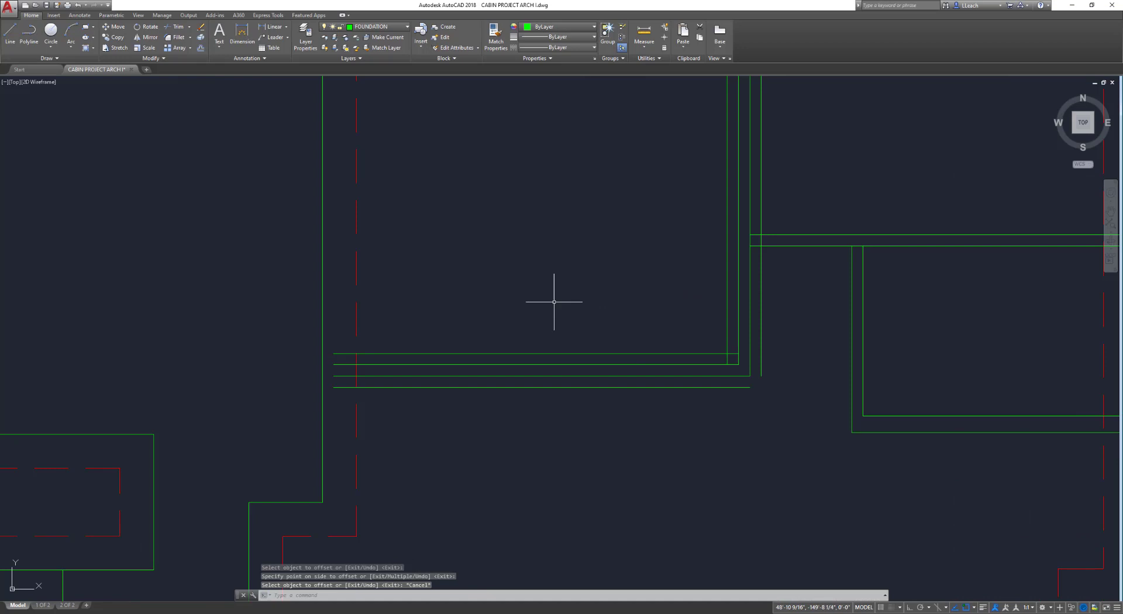
{"action": "type", "text": "F"}
{"action": "key", "text": "Return"}
{"action": "left_click", "coordinate": [655, 387]}
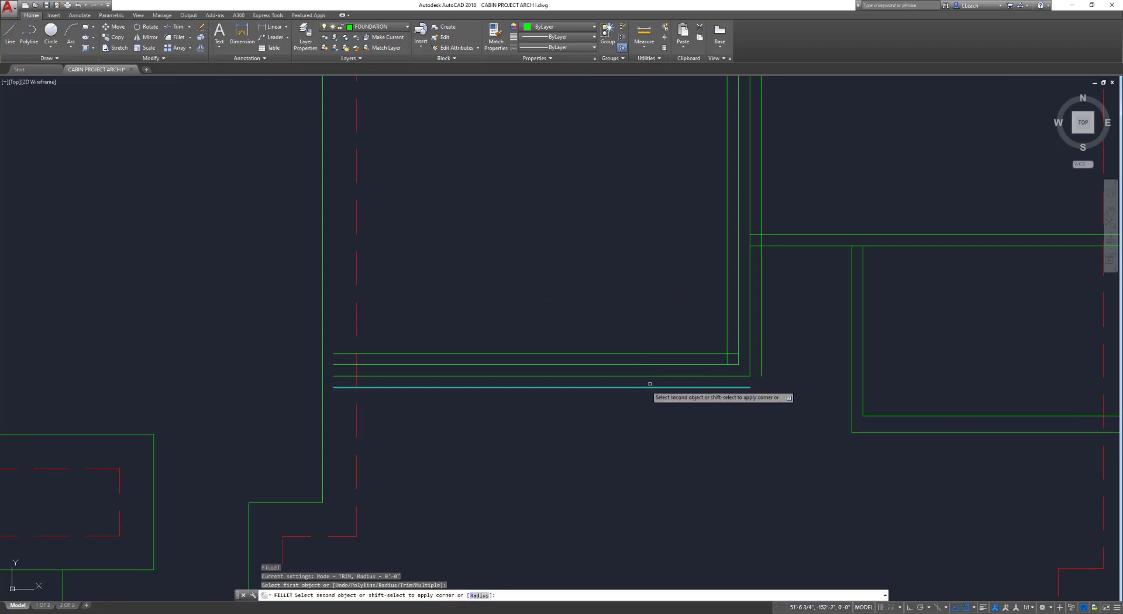
{"action": "left_click", "coordinate": [761, 346]}
{"action": "key", "text": "Return"}
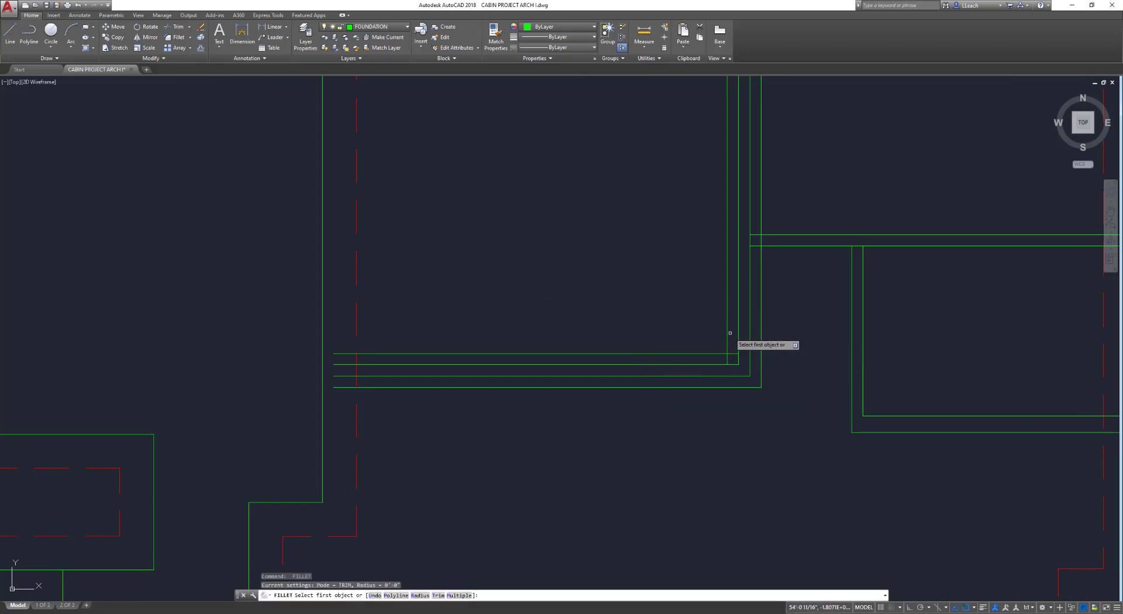
{"action": "left_click", "coordinate": [704, 353]}
{"action": "key", "text": "Escape"}
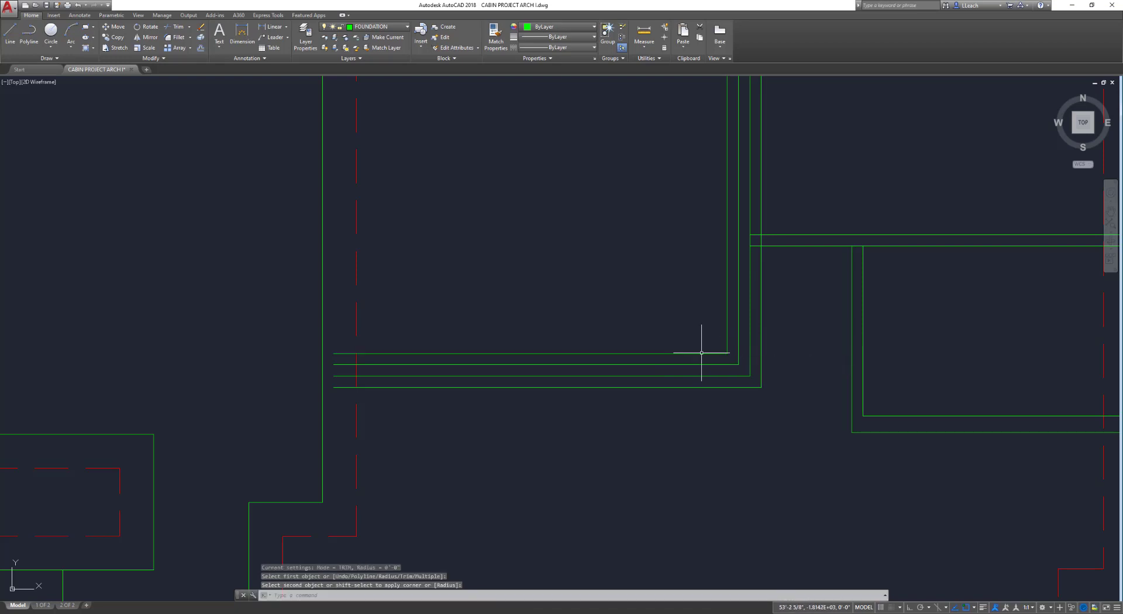
Trim the new lines against the red dashed footing
{"action": "type", "text": "tr"}
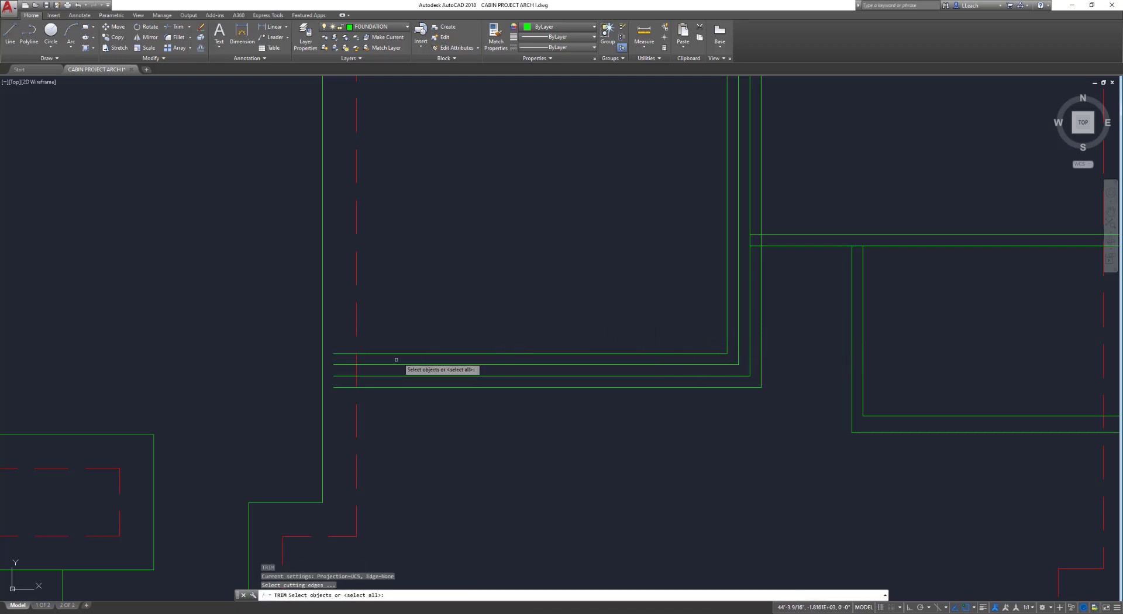
{"action": "key", "text": "Return"}
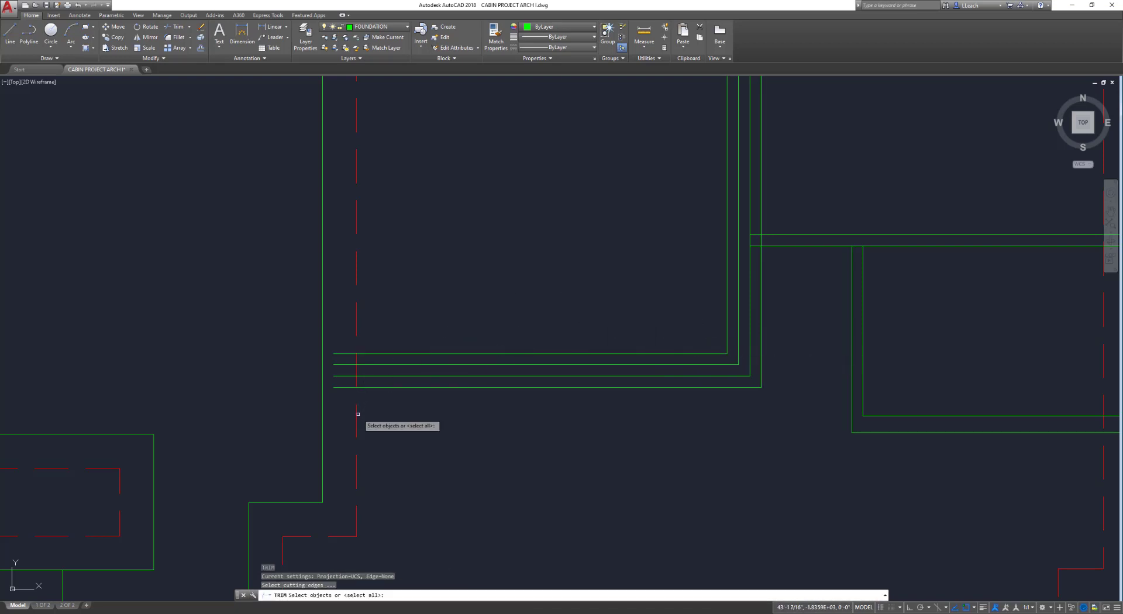
{"action": "left_click", "coordinate": [357, 414]}
{"action": "key", "text": "Return"}
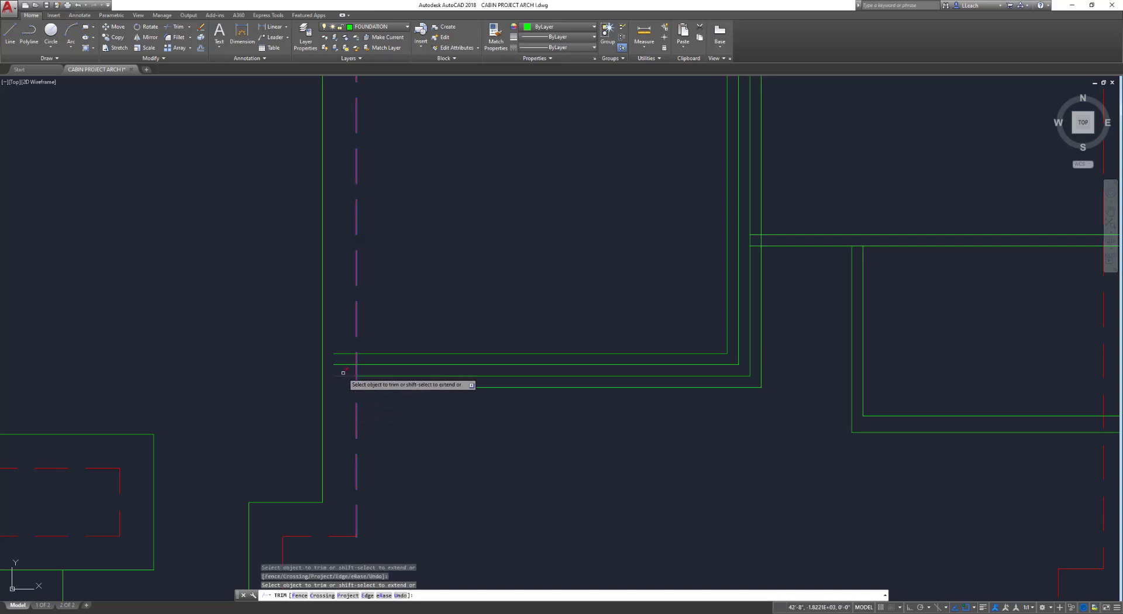
{"action": "key", "text": "Return"}
{"action": "scroll", "coordinate": [599, 264], "scroll_direction": "down", "scroll_amount": 2}
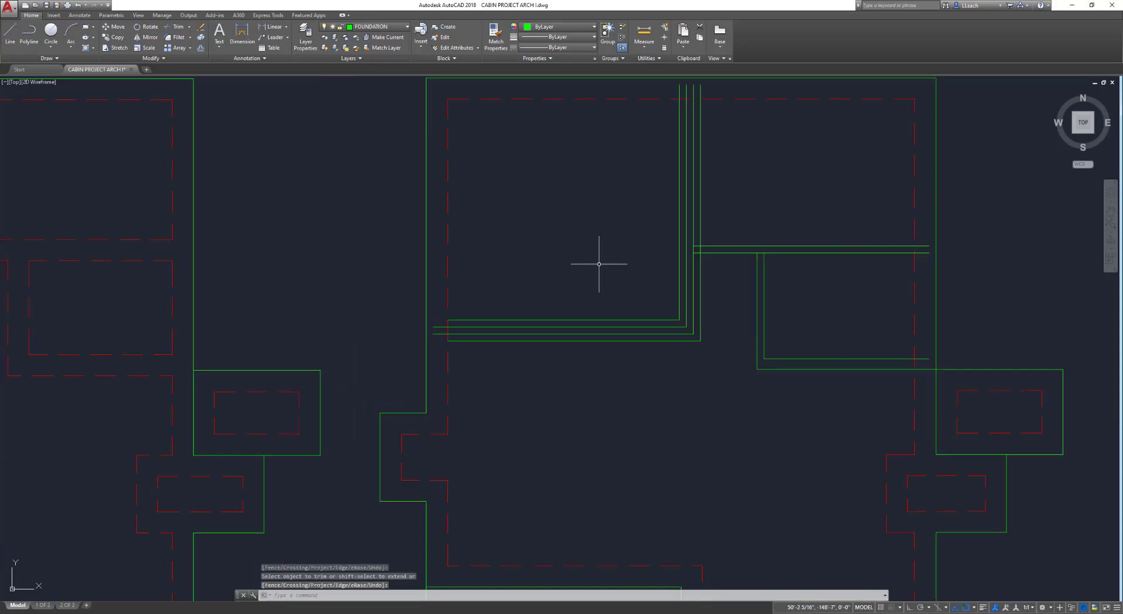
{"action": "middle_click_drag", "start_coordinate": [599, 263], "coordinate": [554, 354]}
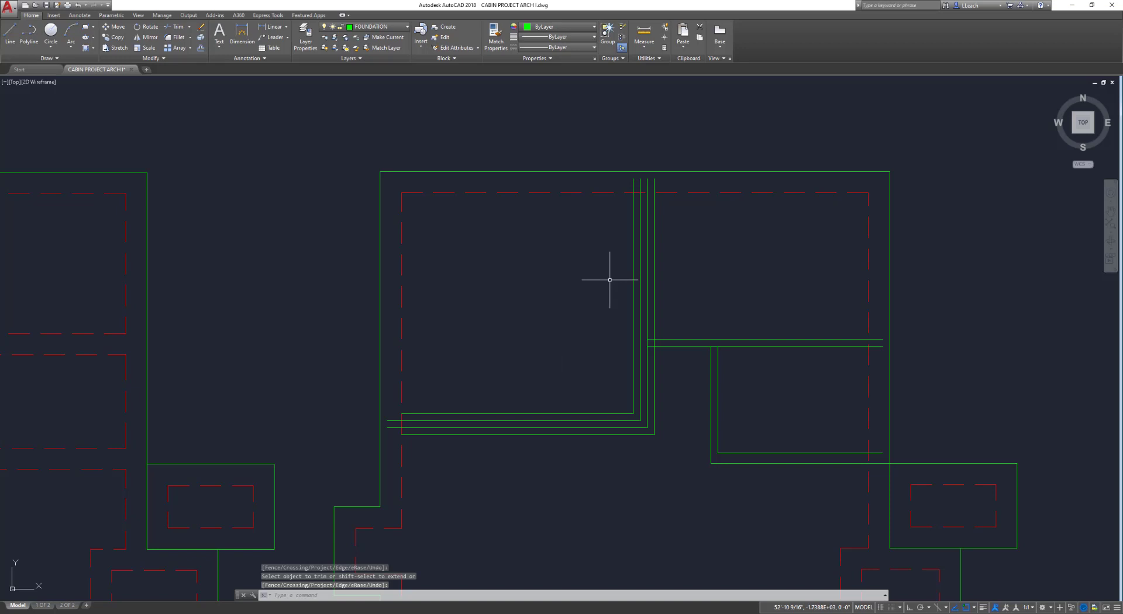
Erase the original vertical and horizontal wall lines
{"action": "type", "text": "e"}
{"action": "key", "text": "Return"}
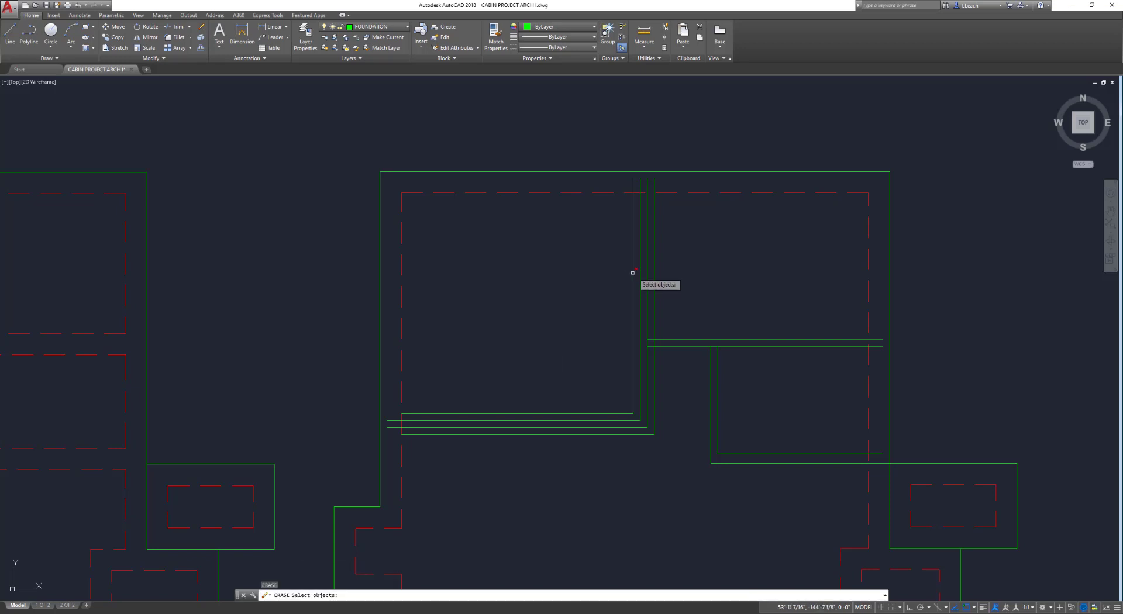
{"action": "left_click", "coordinate": [647, 269]}
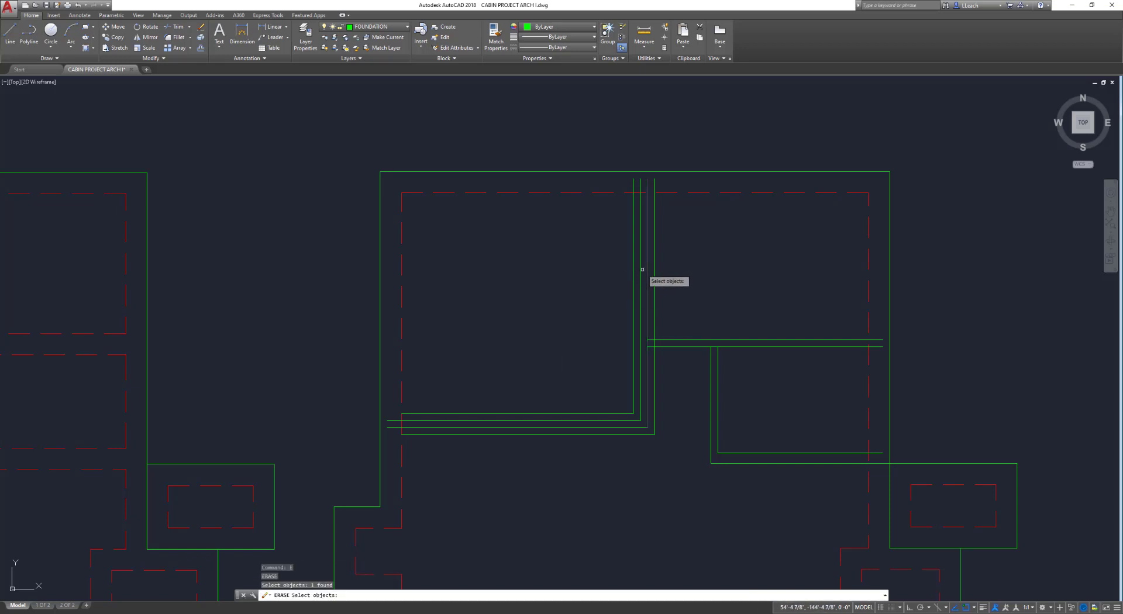
{"action": "key", "text": "Return"}
{"action": "key", "text": "Return"}
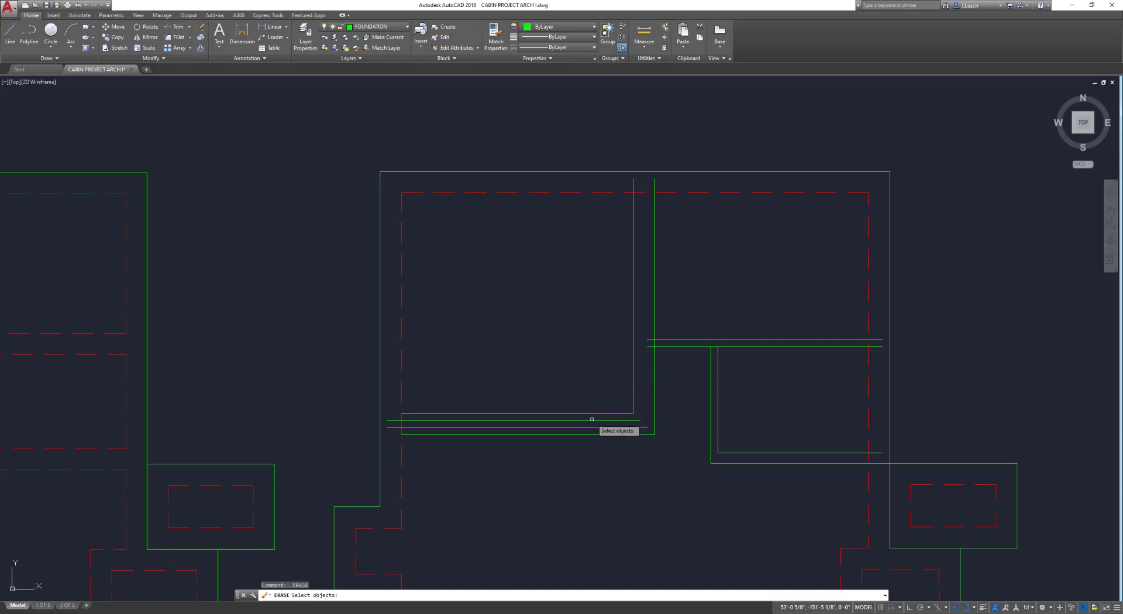
{"action": "left_click", "coordinate": [591, 420]}
{"action": "left_click", "coordinate": [588, 428]}
{"action": "key", "text": "Return"}
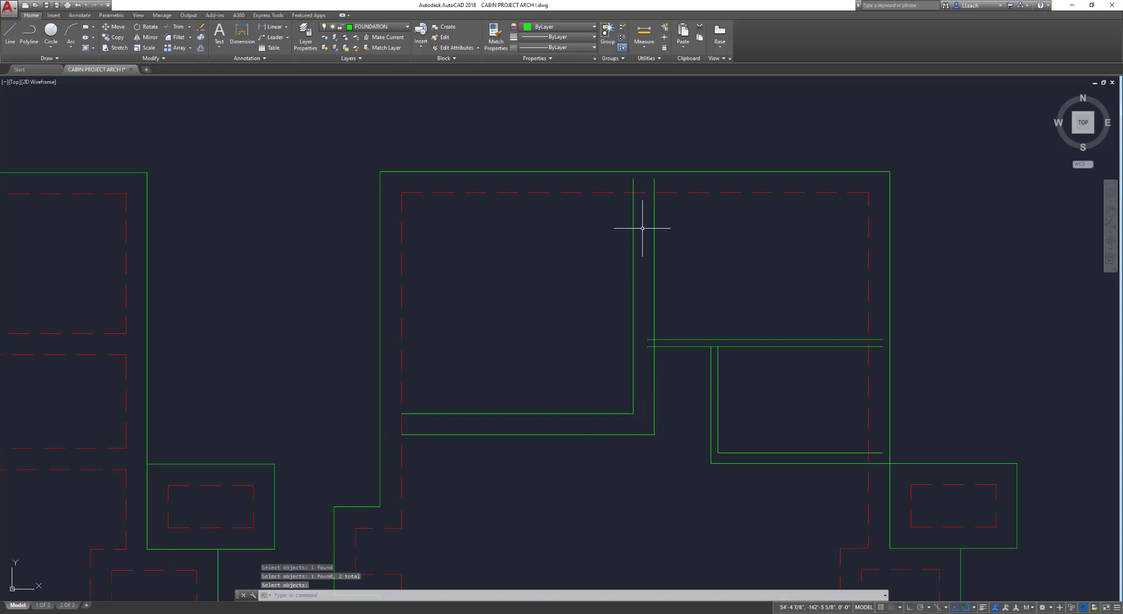
Trim the vertical line back to the top dashed footing line
{"action": "type", "text": "TR"}
{"action": "key", "text": "Return"}
{"action": "left_click", "coordinate": [656, 186]}
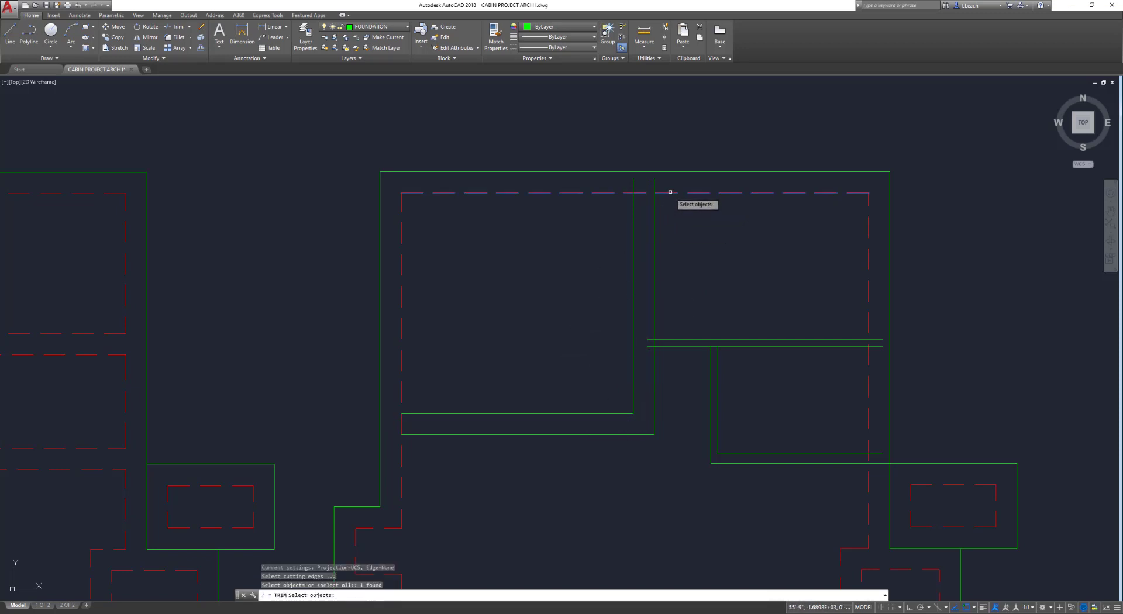
{"action": "key", "text": "Return"}
{"action": "left_click", "coordinate": [653, 185]}
{"action": "key", "text": "Return"}
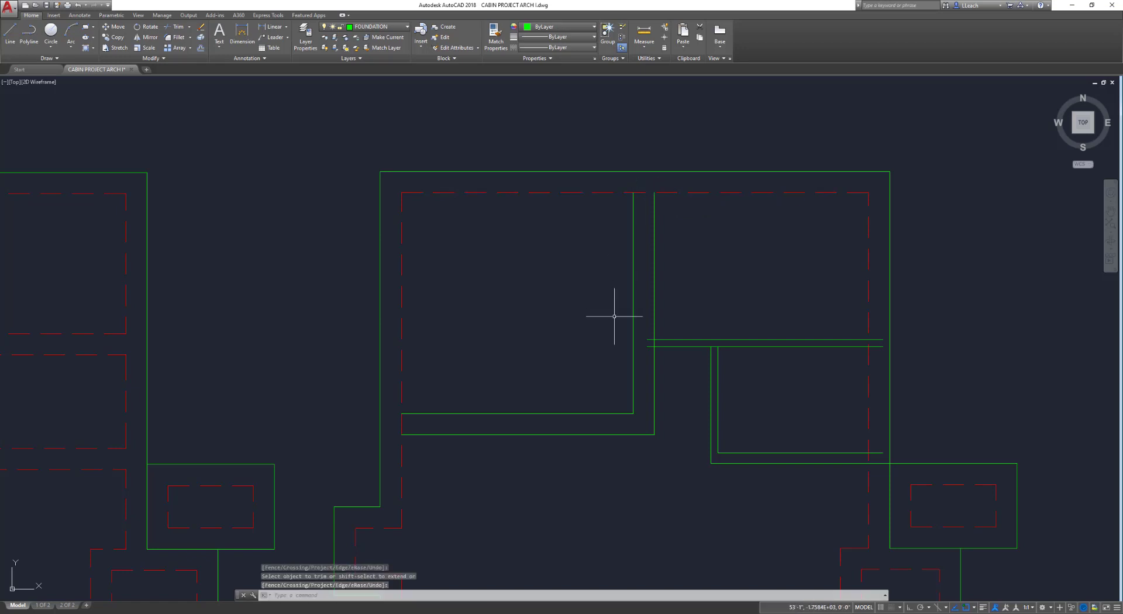
{"action": "key", "text": "Escape"}
Put both L-shaped outlines on the FOUNDATION FOOTING layer
{"action": "left_click", "coordinate": [674, 445]}
{"action": "left_click", "coordinate": [618, 395]}
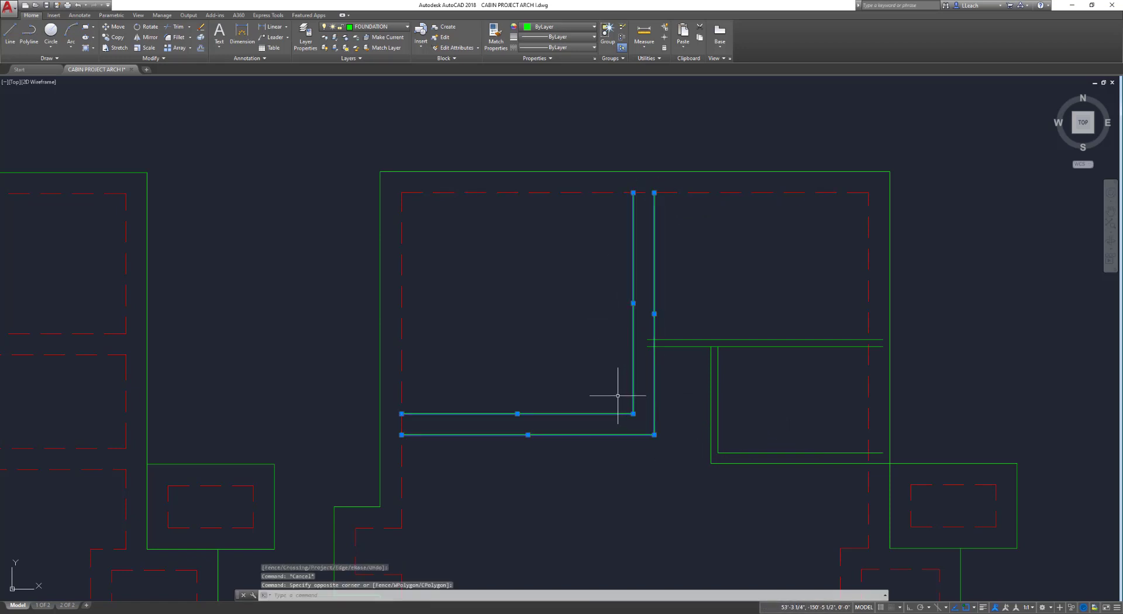
{"action": "left_click", "coordinate": [380, 26]}
{"action": "left_click", "coordinate": [380, 186]}
{"action": "key", "text": "Escape"}
{"action": "key", "text": "Escape"}
Offset the second wall's horizontal lines 4 above and below
{"action": "scroll", "coordinate": [607, 326], "scroll_direction": "up", "scroll_amount": 1}
{"action": "scroll", "coordinate": [611, 322], "scroll_direction": "up", "scroll_amount": 2}
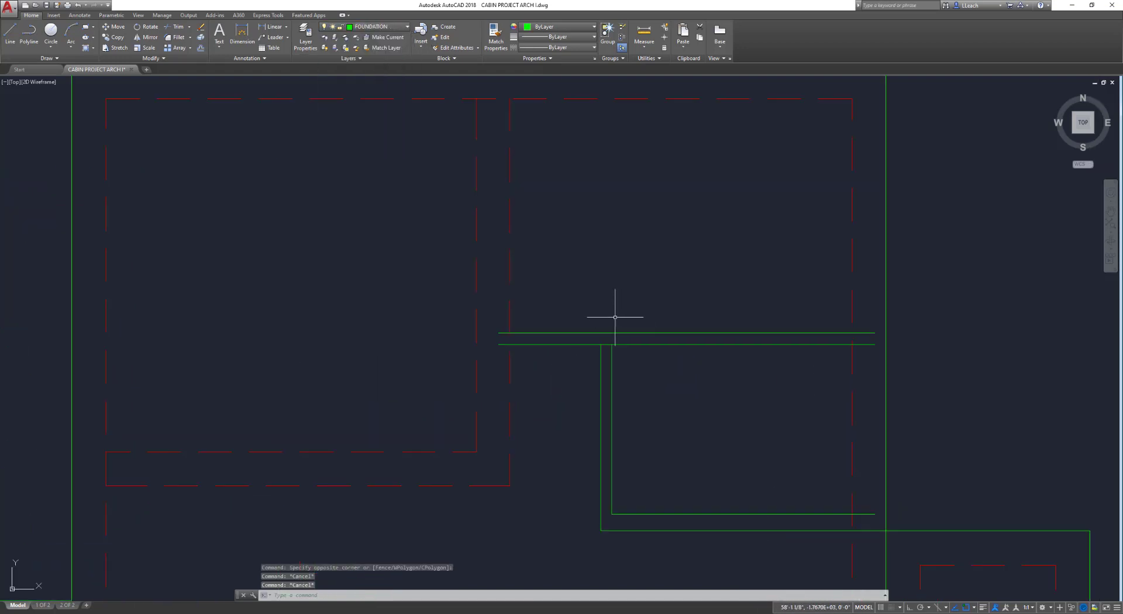
{"action": "type", "text": "o"}
{"action": "key", "text": "Return"}
{"action": "type", "text": "4"}
{"action": "key", "text": "Return"}
{"action": "left_click", "coordinate": [567, 333]}
{"action": "left_click", "coordinate": [556, 323]}
{"action": "left_click", "coordinate": [562, 345]}
{"action": "left_click", "coordinate": [557, 370]}
Offset the second wall's vertical lines 4 to the right and left
{"action": "left_click", "coordinate": [612, 390]}
{"action": "left_click", "coordinate": [621, 408]}
{"action": "left_click", "coordinate": [600, 408]}
{"action": "left_click", "coordinate": [594, 399]}
{"action": "key", "text": "Escape"}
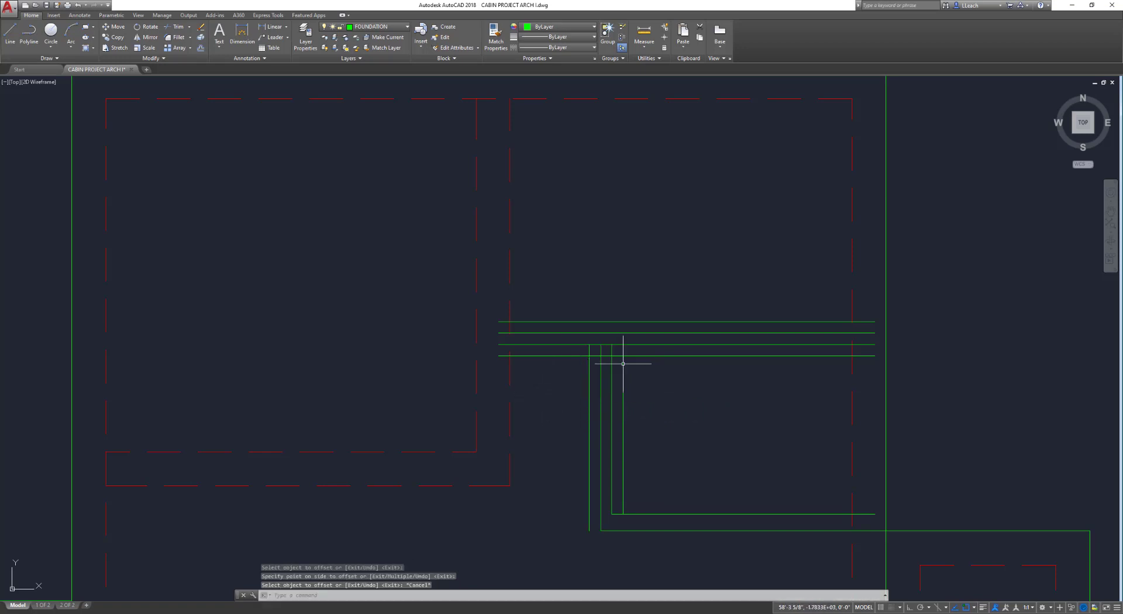
Erase the four original wall lines of the second wall
{"action": "type", "text": "e"}
{"action": "key", "text": "Return"}
{"action": "left_click", "coordinate": [644, 345]}
{"action": "left_click", "coordinate": [648, 333]}
{"action": "key", "text": "Return"}
{"action": "key", "text": "Return"}
{"action": "left_click", "coordinate": [611, 372]}
{"action": "left_click", "coordinate": [599, 383]}
{"action": "key", "text": "Return"}
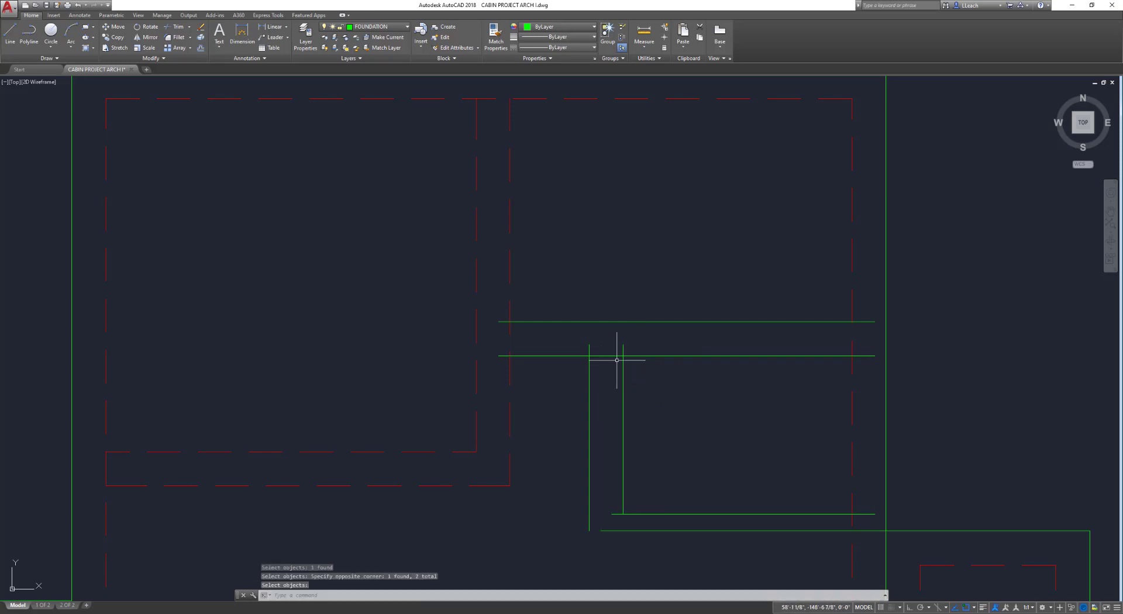
{"action": "key", "text": "Escape"}
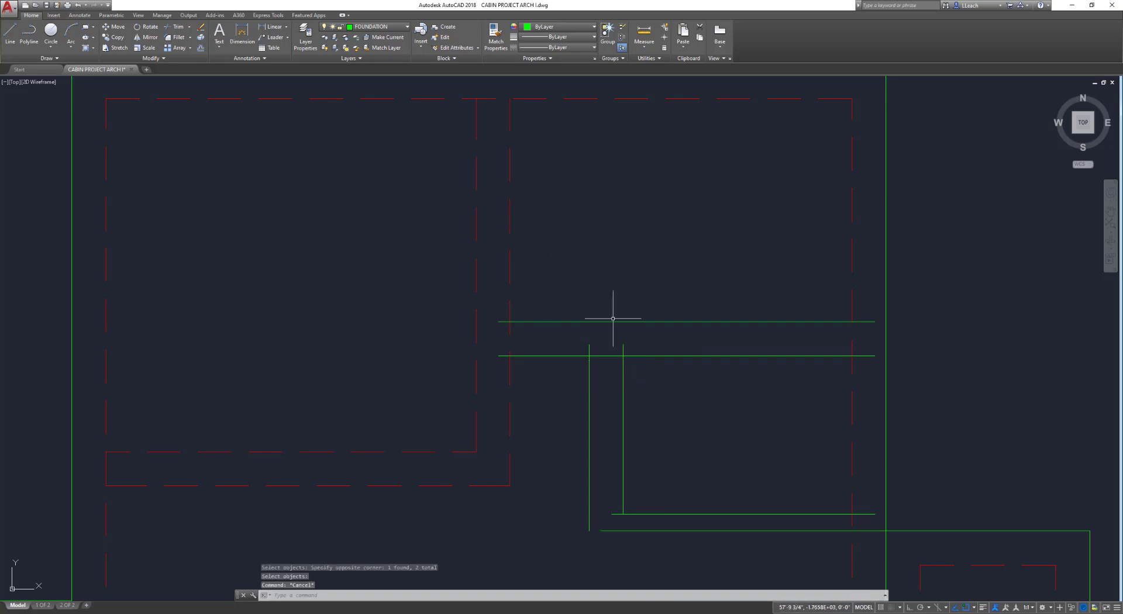
Move the four new lines onto the FOUNDATION FOOTING layer
{"action": "left_click", "coordinate": [689, 368]}
{"action": "left_click", "coordinate": [643, 276]}
{"action": "left_click", "coordinate": [656, 393]}
{"action": "left_click", "coordinate": [572, 306]}
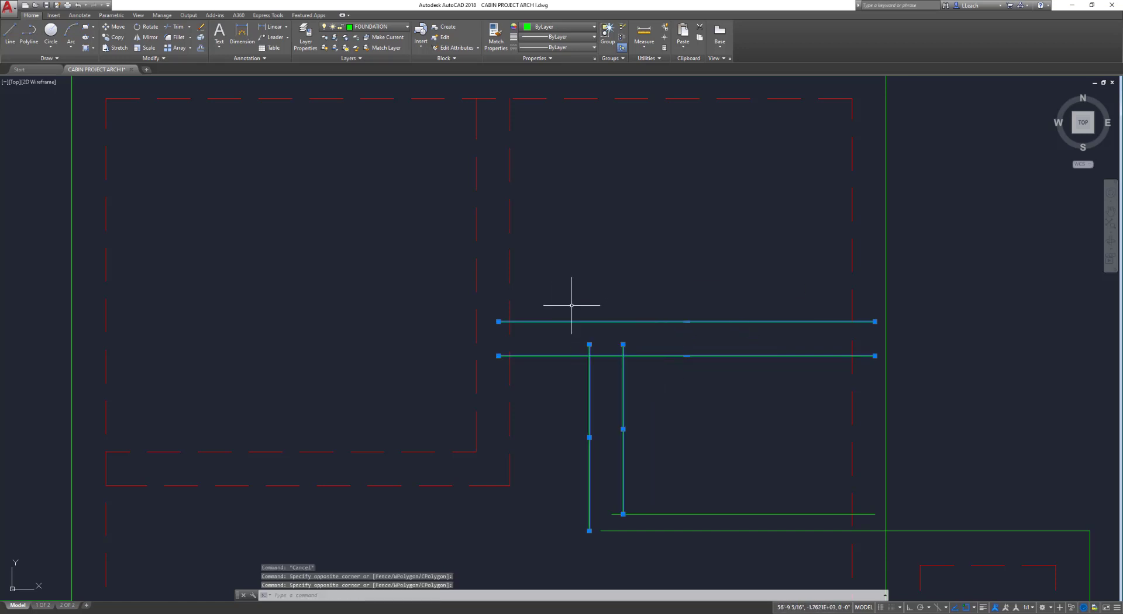
{"action": "left_click", "coordinate": [371, 26]}
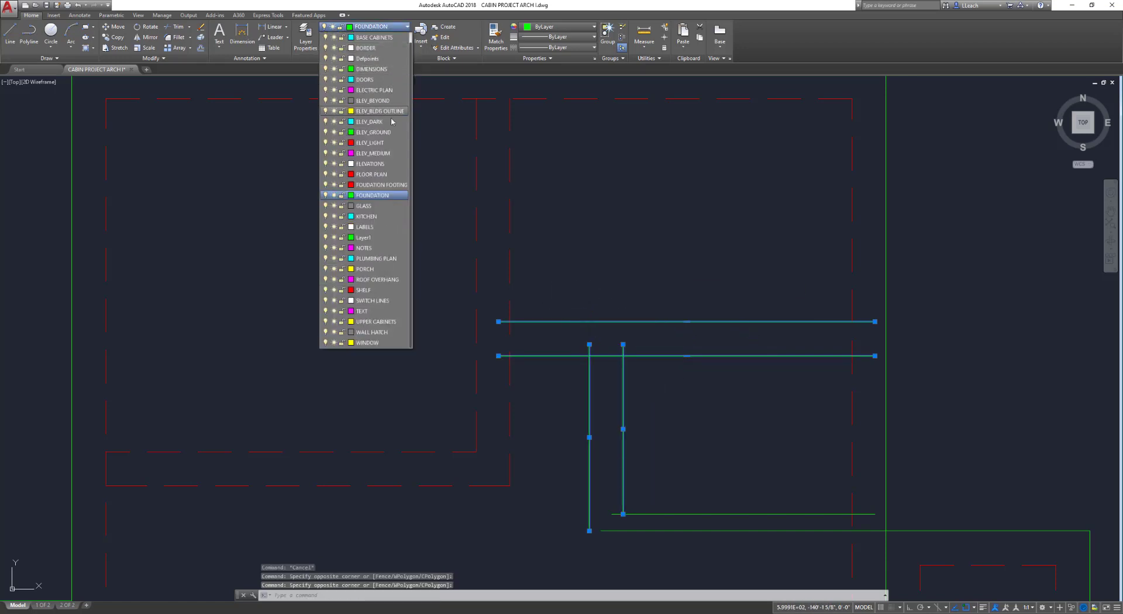
{"action": "left_click", "coordinate": [381, 184]}
{"action": "key", "text": "Escape"}
{"action": "key", "text": "Escape"}
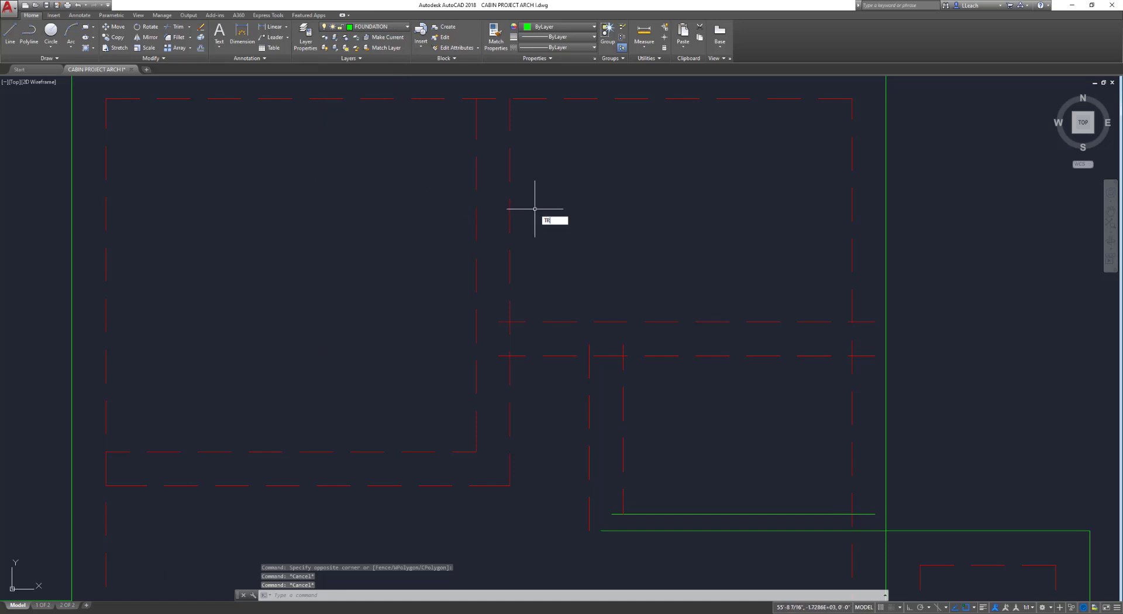
Trim the overlapping stubs at the left, middle and right footing junctions
{"action": "type", "text": "TR"}
{"action": "key", "text": "Return"}
{"action": "key", "text": "Return"}
{"action": "left_click", "coordinate": [621, 351]}
{"action": "left_click", "coordinate": [604, 356]}
{"action": "left_click", "coordinate": [589, 348]}
{"action": "left_click", "coordinate": [503, 355]}
{"action": "left_click", "coordinate": [509, 339]}
{"action": "left_click", "coordinate": [504, 321]}
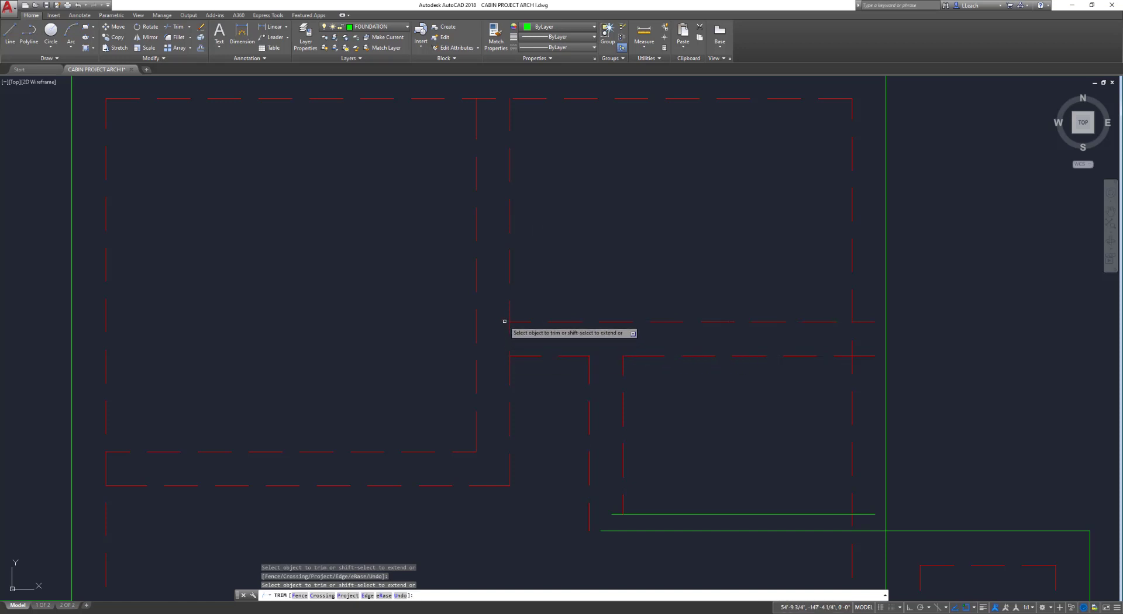
{"action": "left_click", "coordinate": [871, 322]}
{"action": "left_click", "coordinate": [862, 355]}
{"action": "left_click", "coordinate": [854, 347]}
{"action": "key", "text": "Return"}
Offset the interior wall's upper and lower lines 3 outward
{"action": "scroll", "coordinate": [710, 310], "scroll_direction": "down", "scroll_amount": 3}
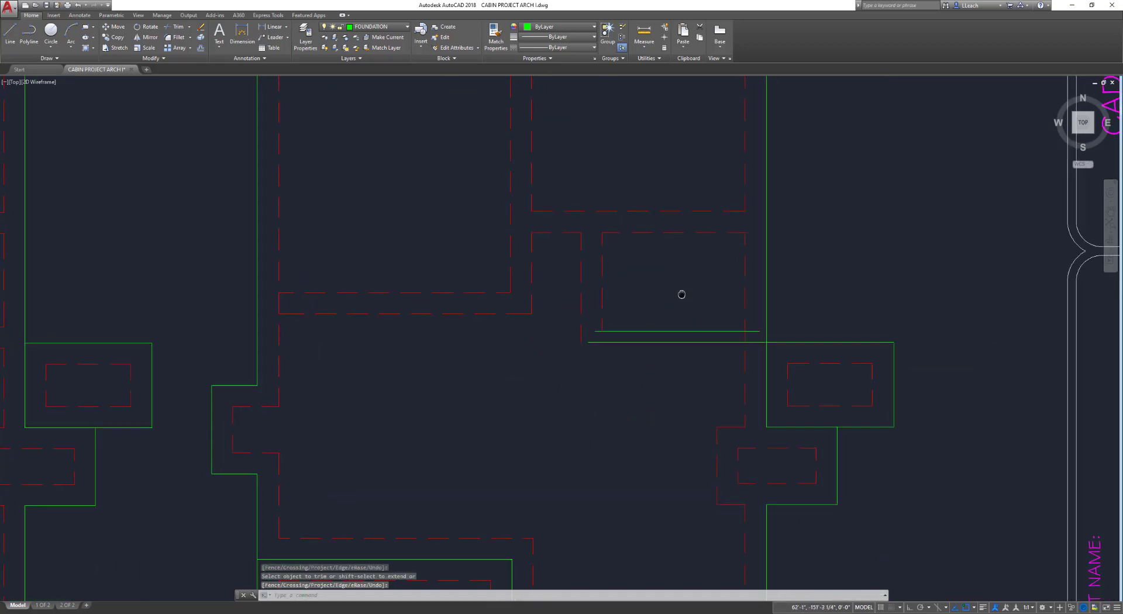
{"action": "scroll", "coordinate": [629, 332], "scroll_direction": "up", "scroll_amount": 2}
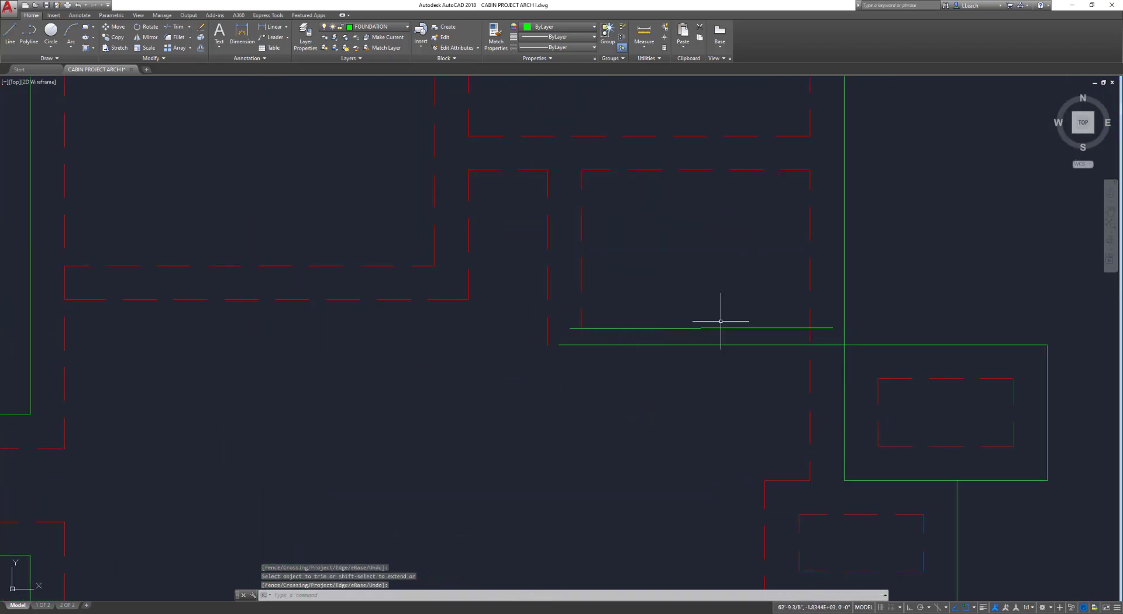
{"action": "scroll", "coordinate": [708, 321], "scroll_direction": "up", "scroll_amount": 4}
{"action": "scroll", "coordinate": [708, 323], "scroll_direction": "down", "scroll_amount": 5}
{"action": "scroll", "coordinate": [693, 320], "scroll_direction": "up", "scroll_amount": 3}
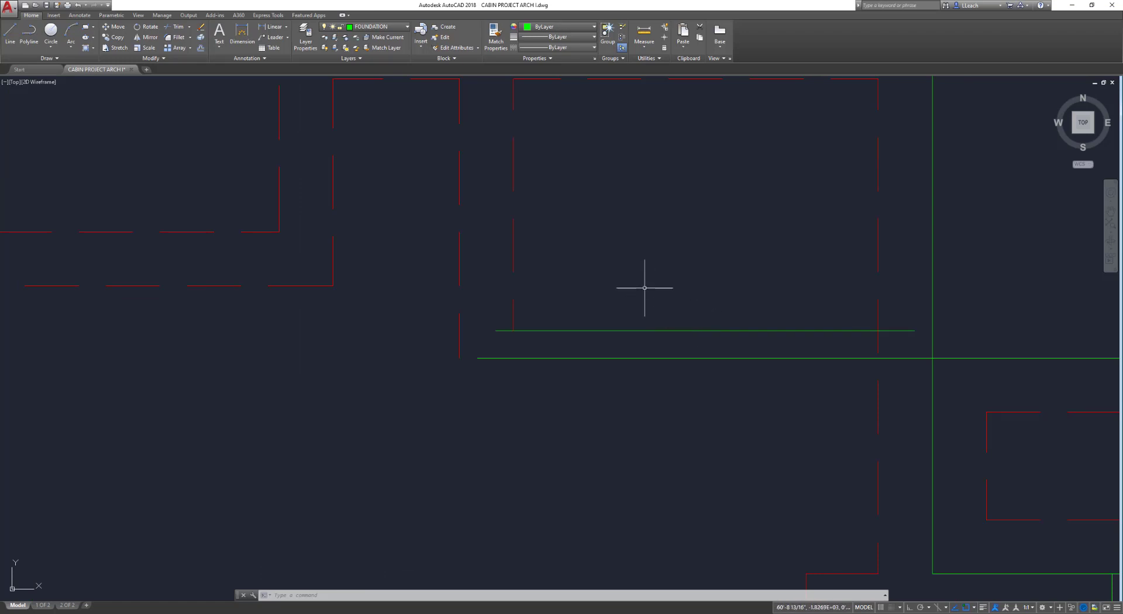
{"action": "key", "text": "Escape"}
{"action": "type", "text": "o"}
{"action": "key", "text": "Return"}
{"action": "type", "text": "3"}
{"action": "key", "text": "Return"}
{"action": "left_click", "coordinate": [635, 329]}
{"action": "left_click", "coordinate": [622, 301]}
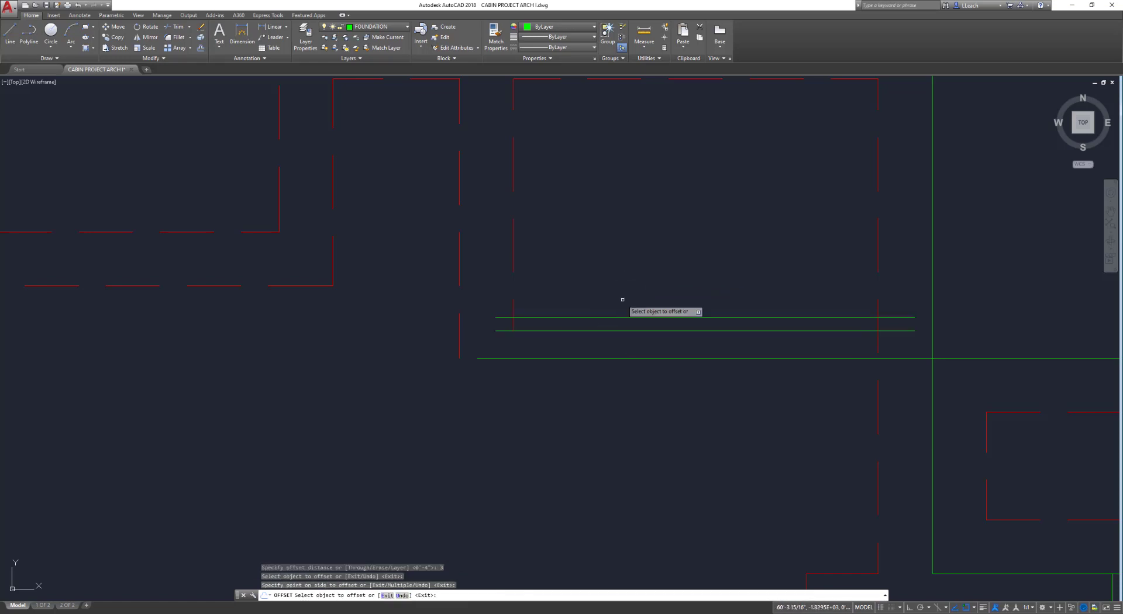
{"action": "left_click", "coordinate": [610, 358]}
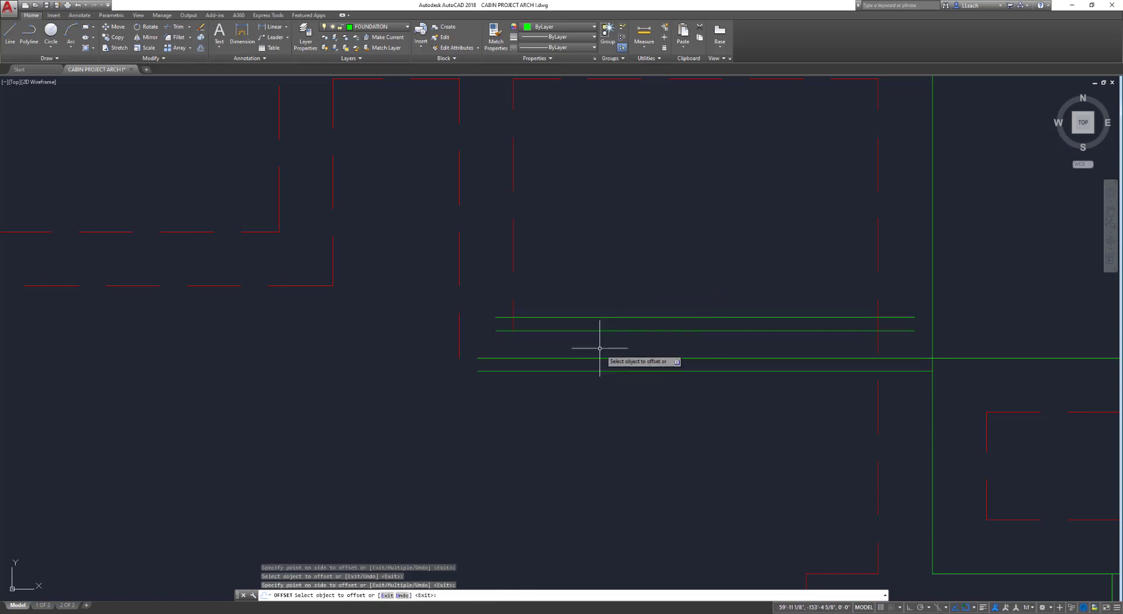
{"action": "left_click", "coordinate": [609, 378]}
{"action": "key", "text": "Escape"}
Erase both original interior wall lines
{"action": "type", "text": "e"}
{"action": "key", "text": "Return"}
{"action": "left_click", "coordinate": [601, 325]}
{"action": "left_click", "coordinate": [592, 336]}
{"action": "left_click", "coordinate": [590, 358]}
{"action": "key", "text": "Return"}
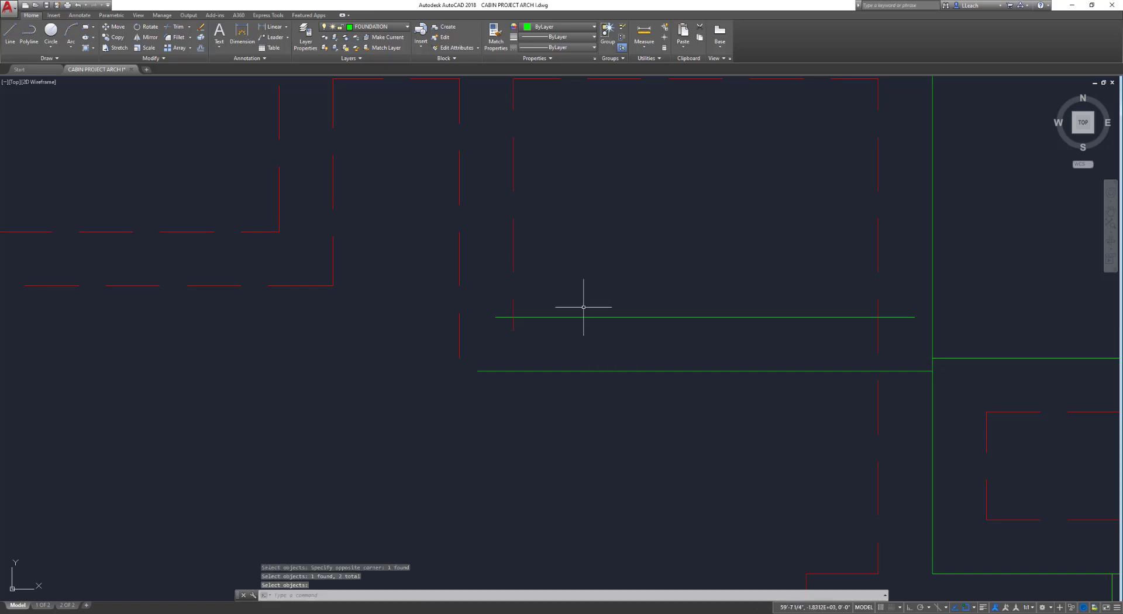
Fillet the new upper and lower lines to the vertical red footing lines
{"action": "type", "text": "f"}
{"action": "key", "text": "Return"}
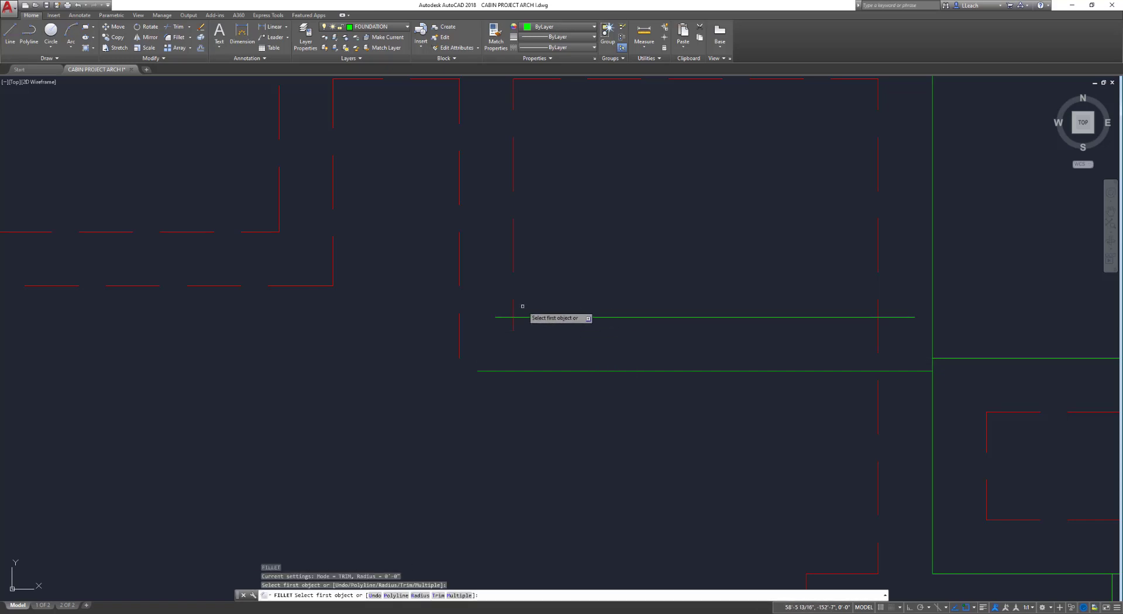
{"action": "left_click", "coordinate": [514, 310]}
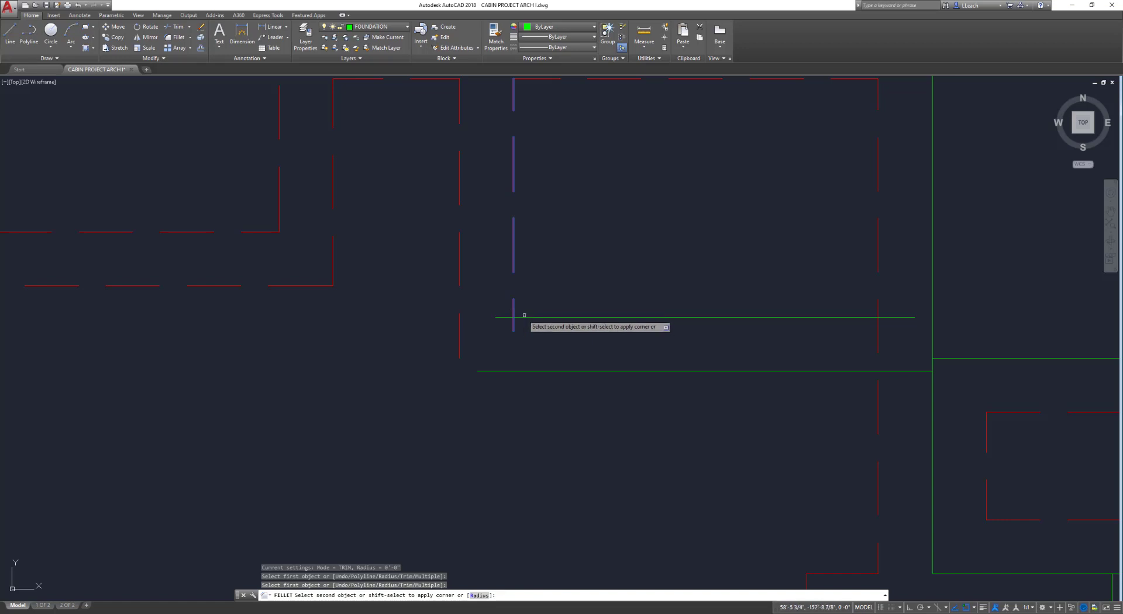
{"action": "left_click", "coordinate": [524, 316]}
{"action": "key", "text": "Return"}
{"action": "left_click", "coordinate": [531, 371]}
{"action": "left_click", "coordinate": [460, 354]}
{"action": "key", "text": "Return"}
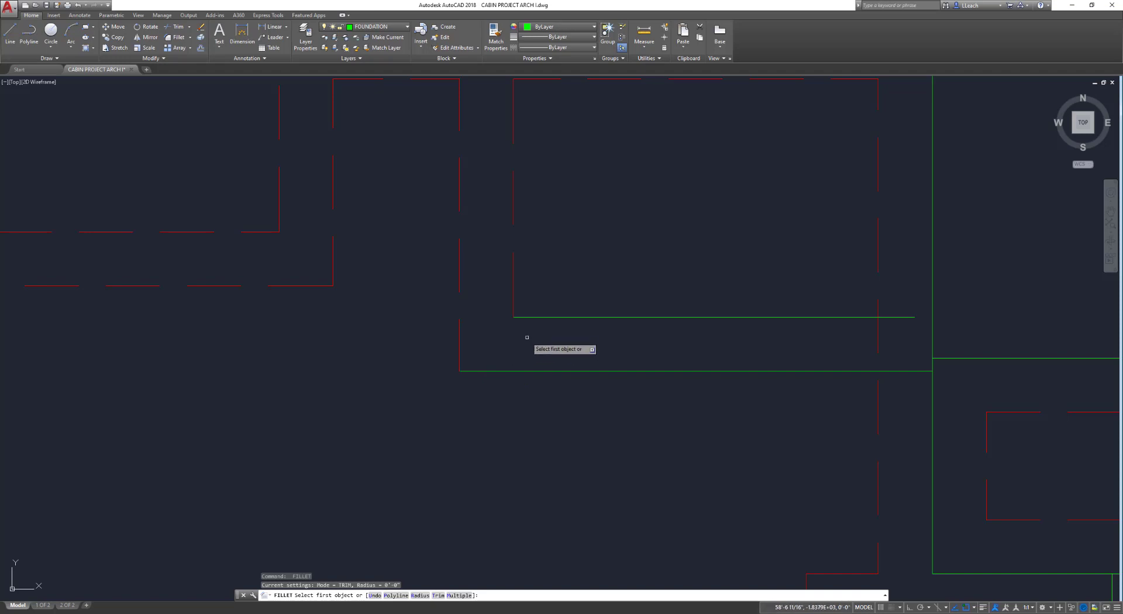
{"action": "key", "text": "Escape"}
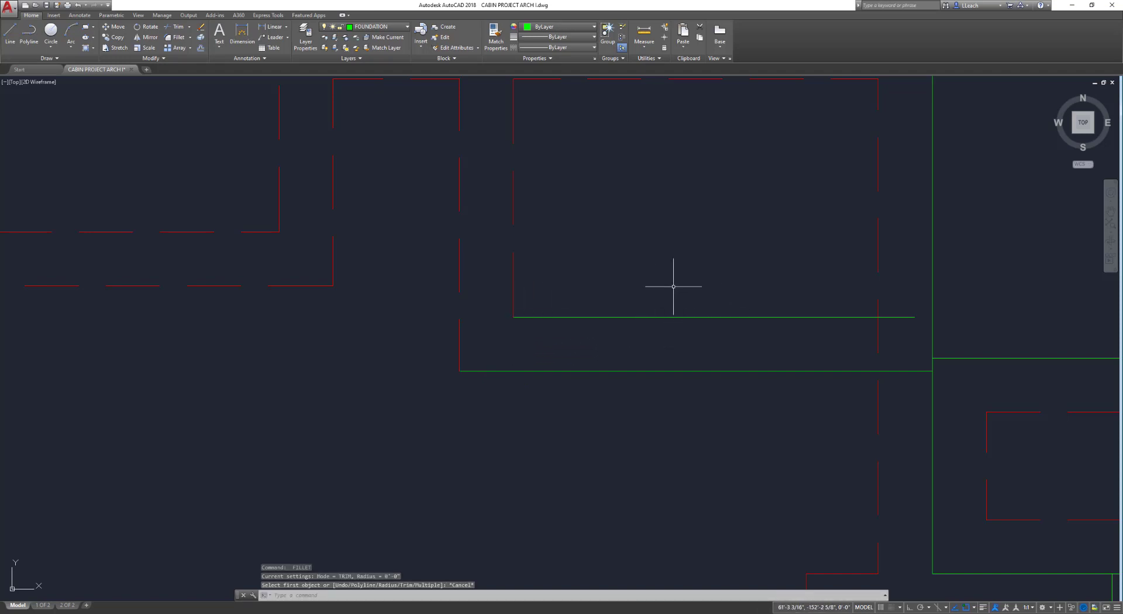
Trim the overhanging right ends of both new lines at the footing
{"action": "type", "text": "T"}
{"action": "key", "text": "Return"}
{"action": "key", "text": "Return"}
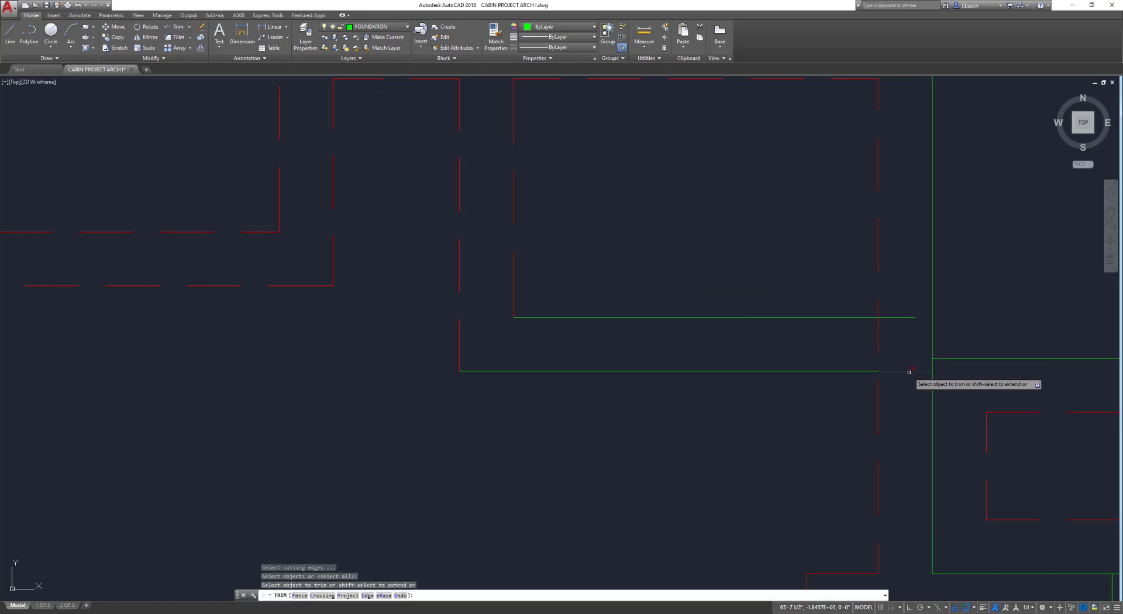
{"action": "left_click", "coordinate": [910, 371]}
{"action": "left_click", "coordinate": [910, 317]}
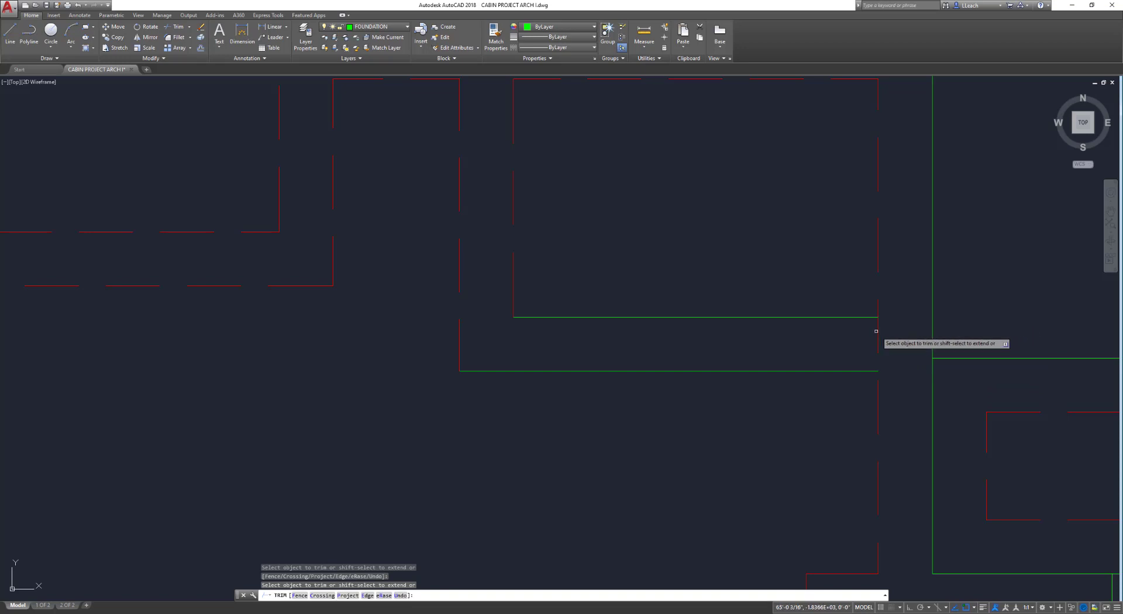
{"action": "key", "text": "Return"}
Put both new footing lines on the FOUNDATION layer
{"action": "left_click", "coordinate": [811, 394]}
{"action": "left_click", "coordinate": [710, 276]}
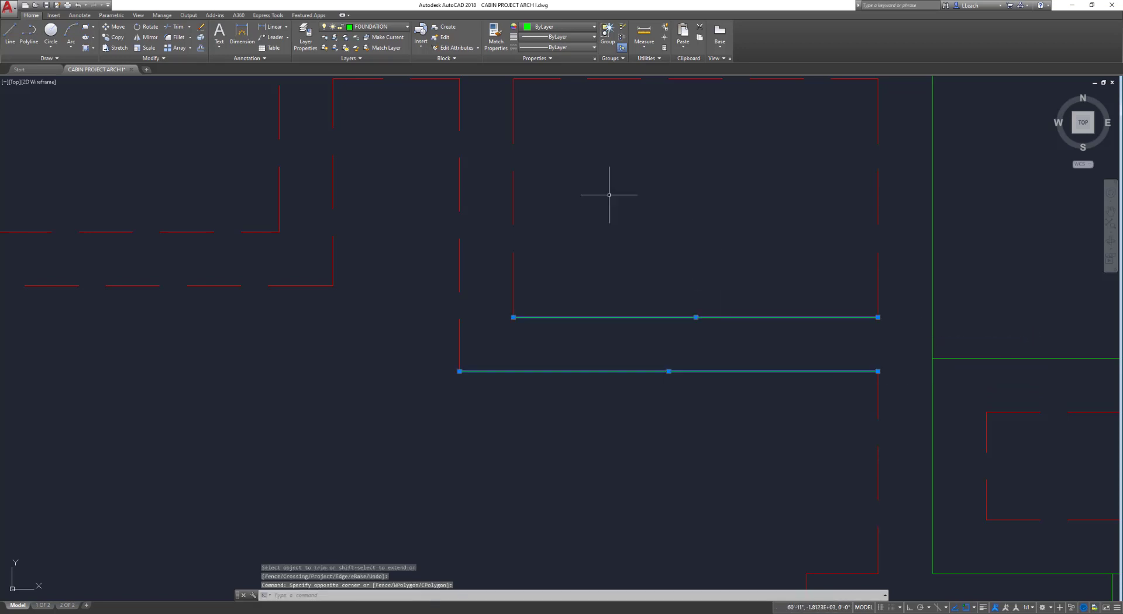
{"action": "left_click", "coordinate": [374, 27]}
{"action": "left_click", "coordinate": [382, 184]}
{"action": "key", "text": "Escape"}
{"action": "key", "text": "Escape"}
{"action": "scroll", "coordinate": [503, 197], "scroll_direction": "down", "scroll_amount": 4}
{"action": "scroll", "coordinate": [503, 197], "scroll_direction": "down", "scroll_amount": 3}
{"action": "mouse_move", "coordinate": [509, 190]}
{"action": "middle_mouse_down"}
{"action": "mouse_move", "coordinate": [574, 240]}
{"action": "mouse_move", "coordinate": [637, 247]}
{"action": "middle_mouse_up"}
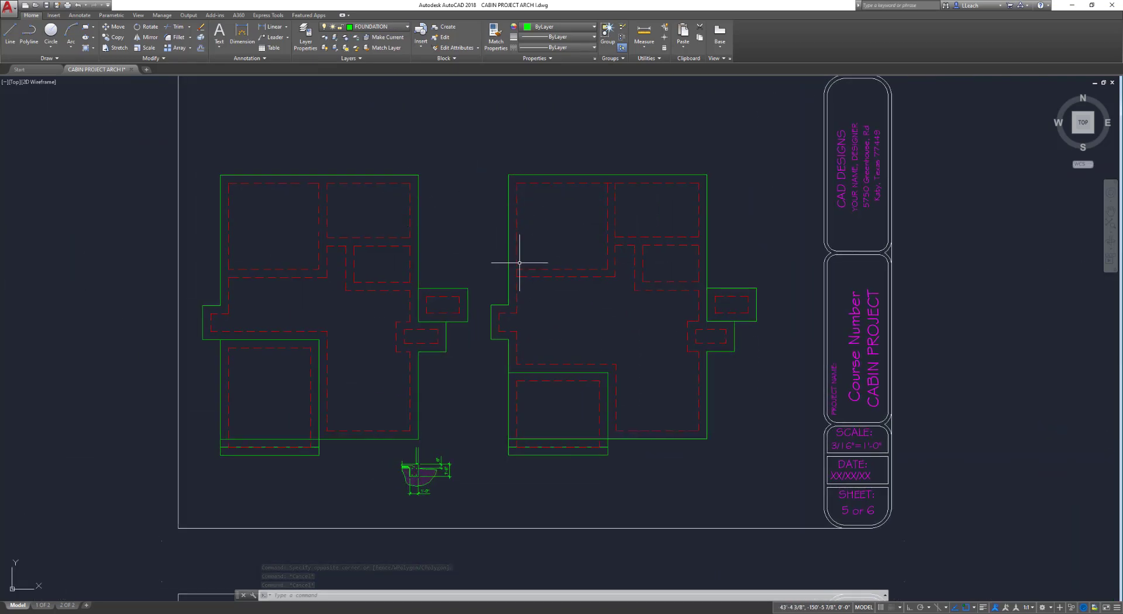
{"action": "scroll", "coordinate": [519, 263], "scroll_direction": "up", "scroll_amount": 4}
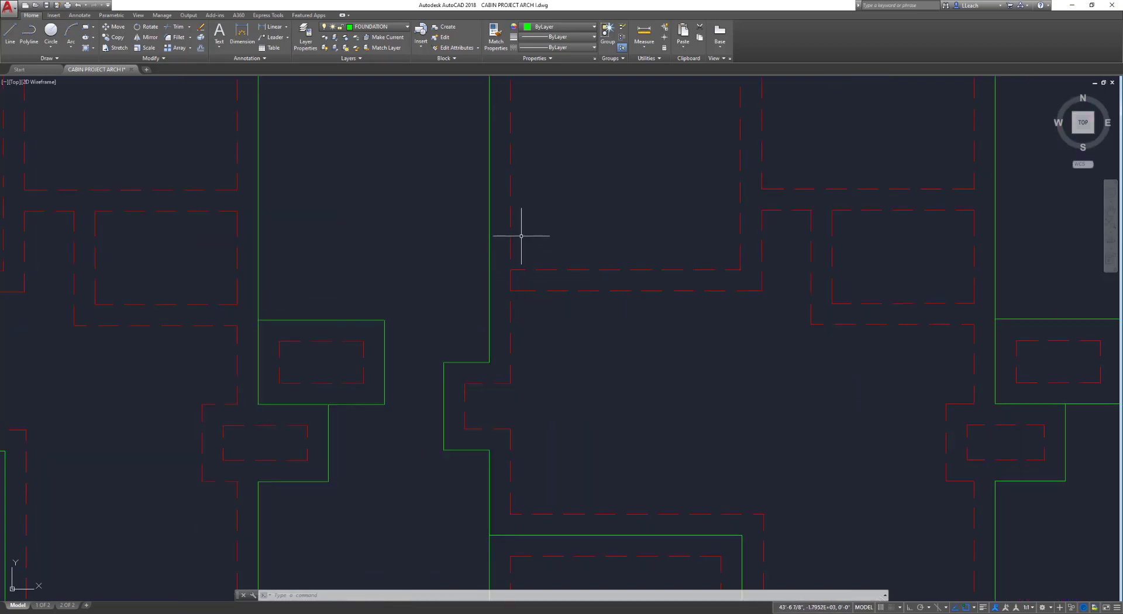
{"action": "key", "text": "Return"}
{"action": "key", "text": "Return"}
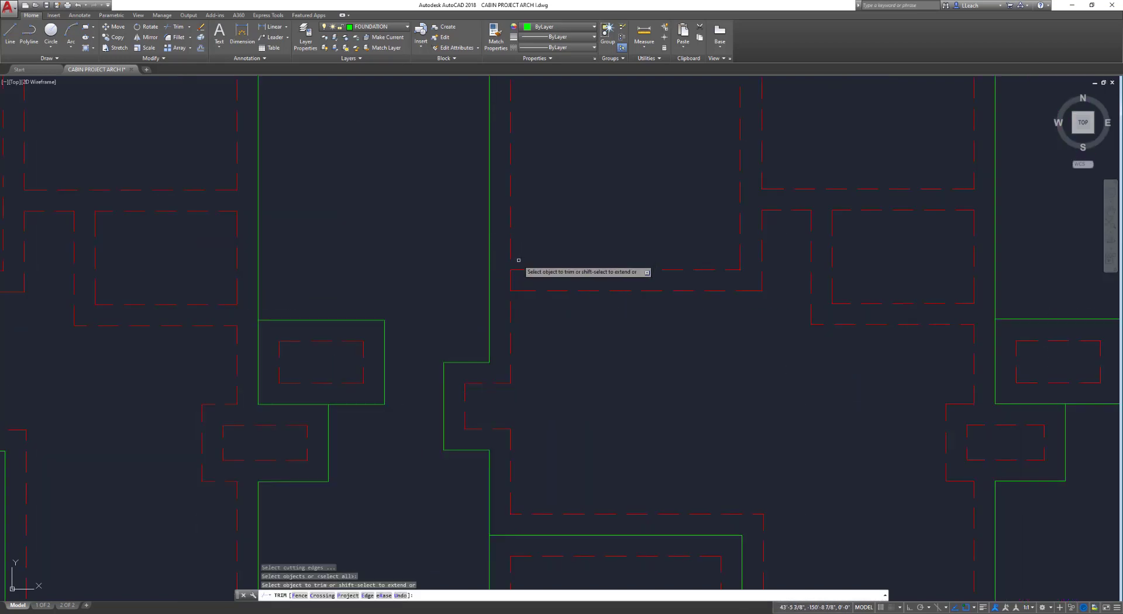
{"action": "scroll", "coordinate": [547, 221], "scroll_direction": "down", "scroll_amount": 4}
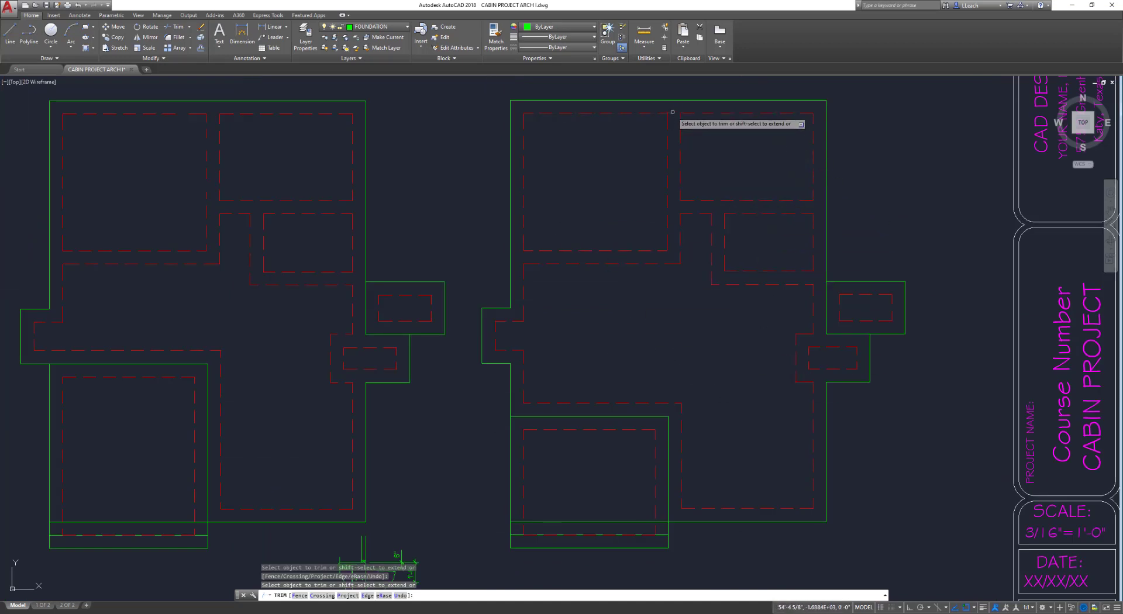
{"action": "key", "text": "Escape"}
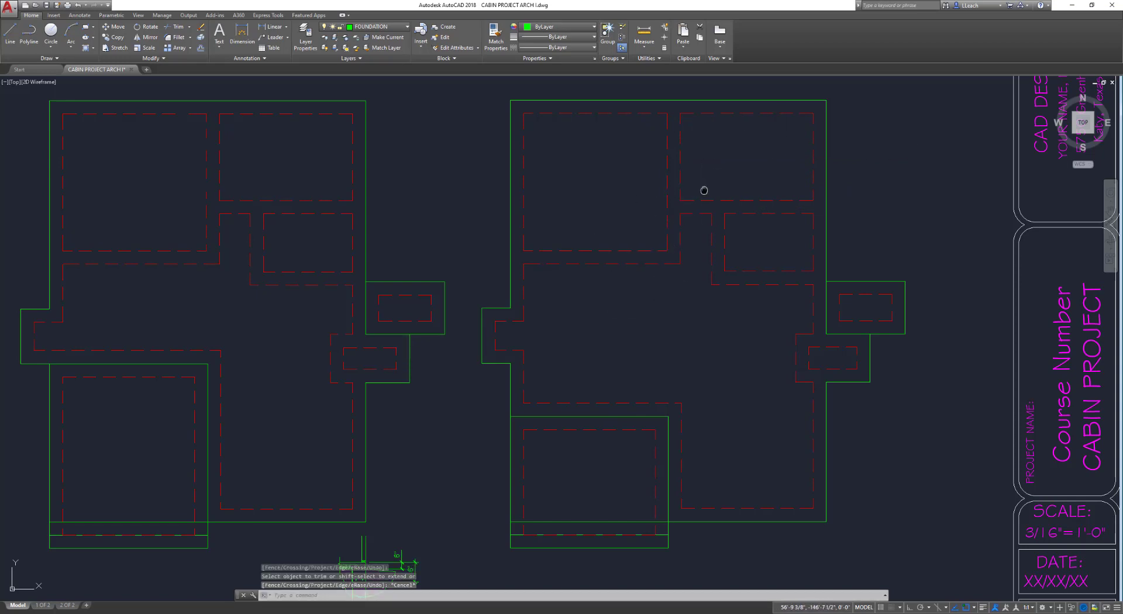
{"action": "middle_click_drag", "start_coordinate": [704, 188], "coordinate": [680, 184]}
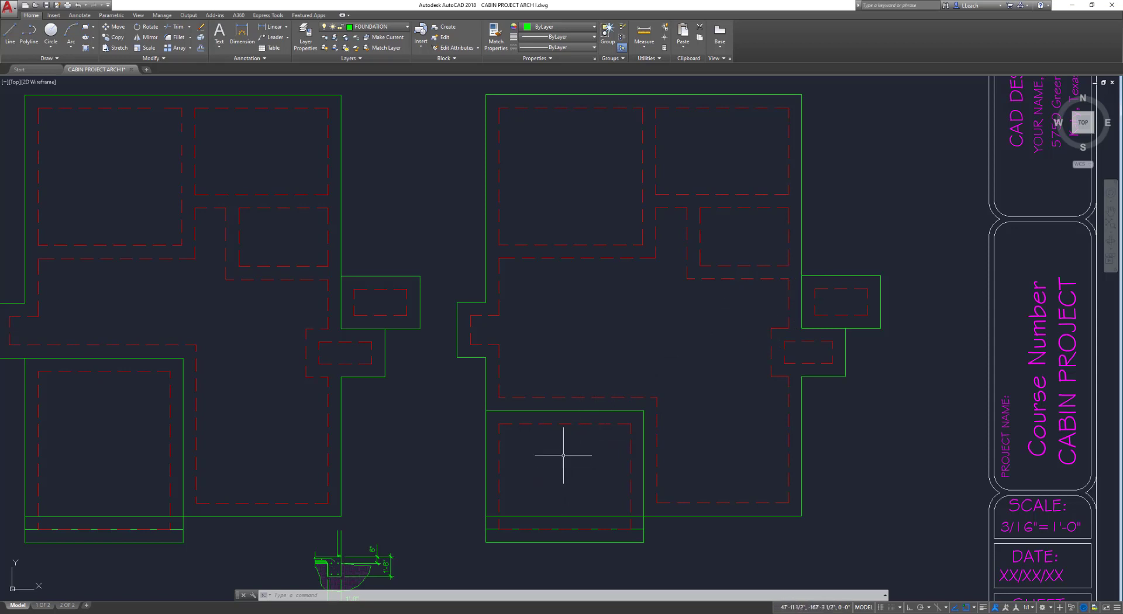
{"action": "scroll", "coordinate": [546, 398], "scroll_direction": "down", "scroll_amount": 2}
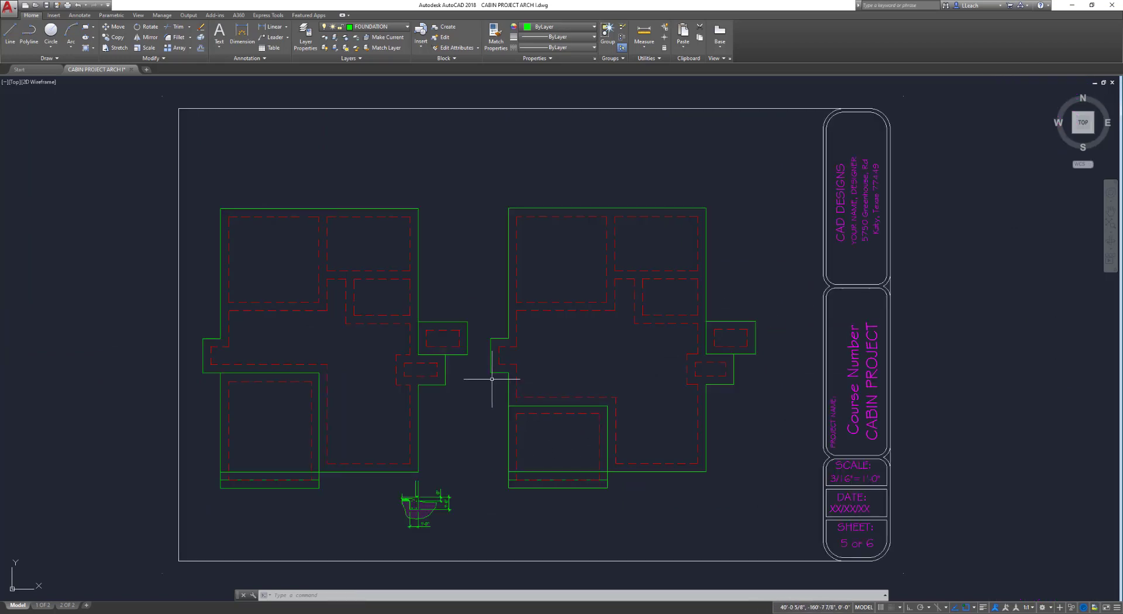
{"action": "middle_click_drag", "start_coordinate": [567, 353], "coordinate": [565, 334]}
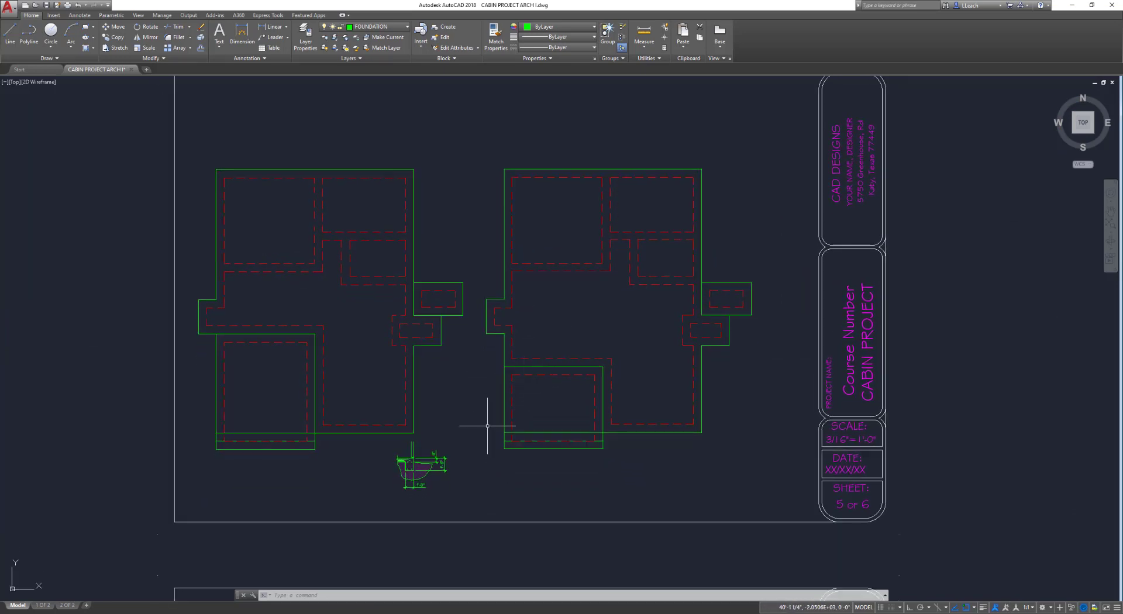
{"action": "scroll", "coordinate": [487, 425], "scroll_direction": "up", "scroll_amount": 3}
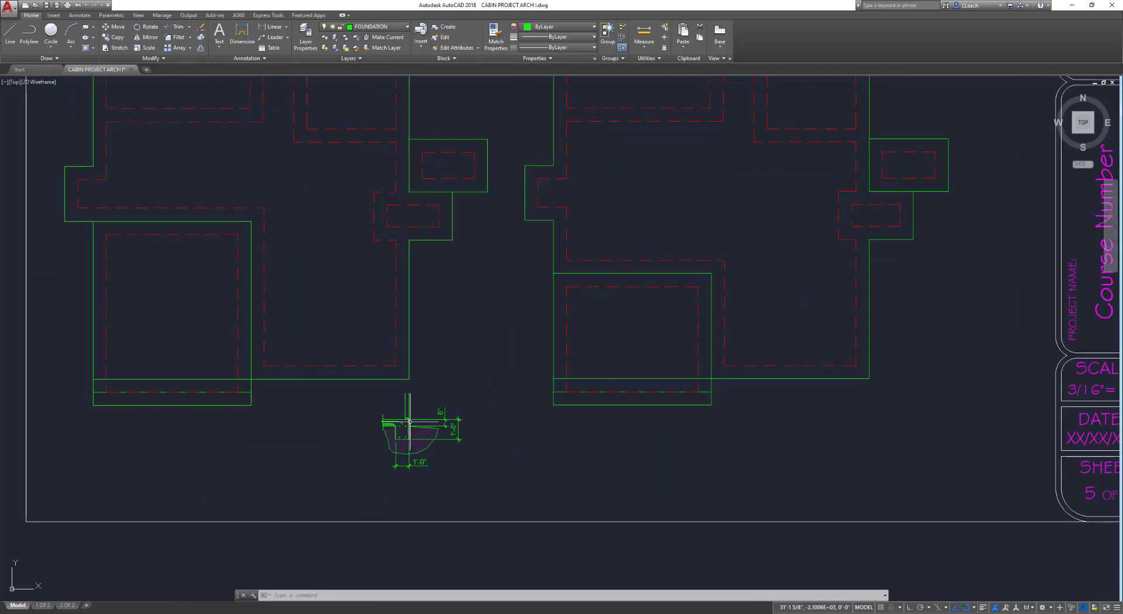
{"action": "scroll", "coordinate": [411, 420], "scroll_direction": "up", "scroll_amount": 2}
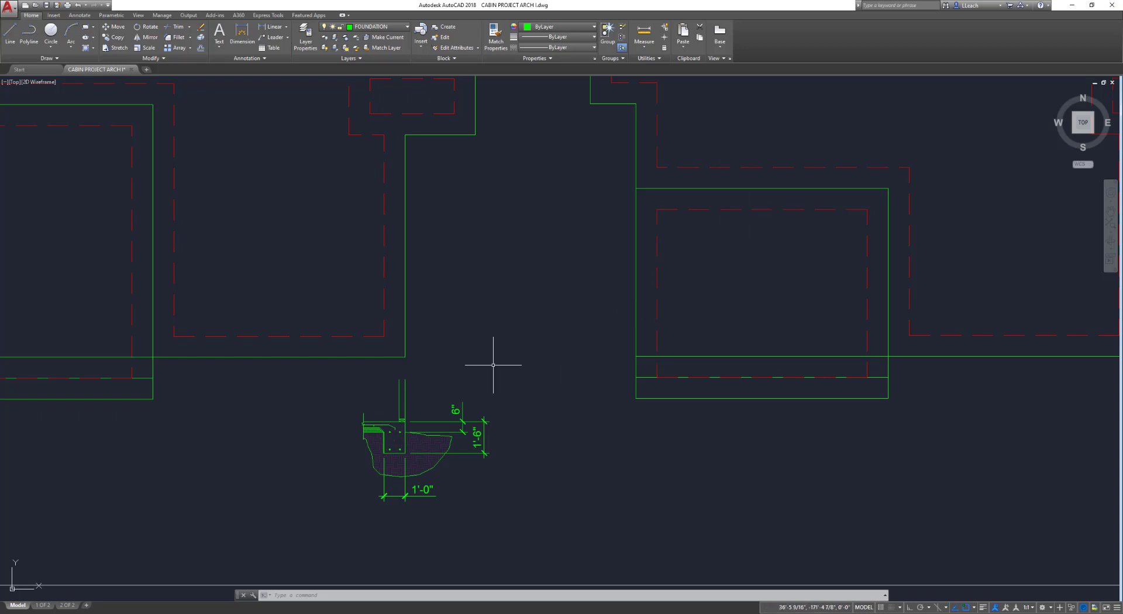
{"action": "scroll", "coordinate": [379, 444], "scroll_direction": "up", "scroll_amount": 3}
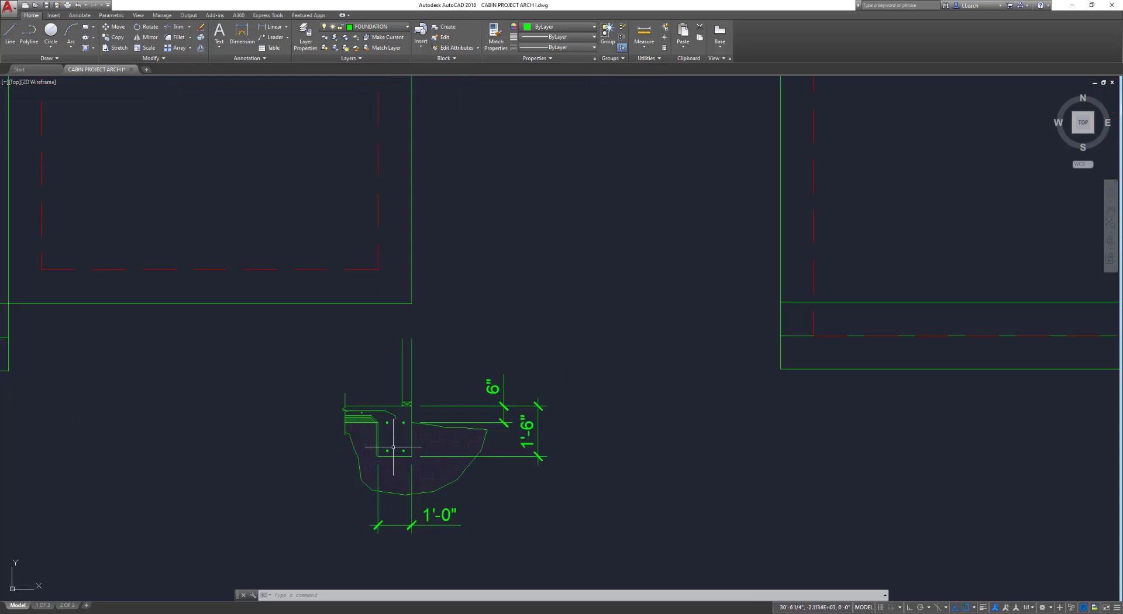
{"action": "middle_click_drag", "start_coordinate": [388, 446], "coordinate": [475, 405]}
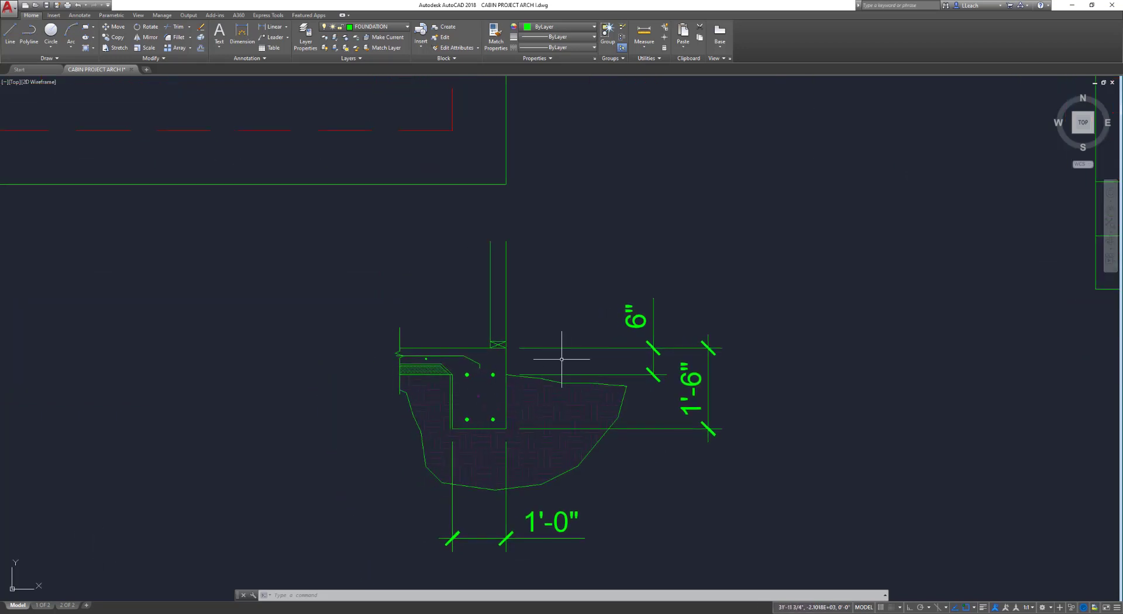
{"action": "scroll", "coordinate": [523, 367], "scroll_direction": "down", "scroll_amount": 4}
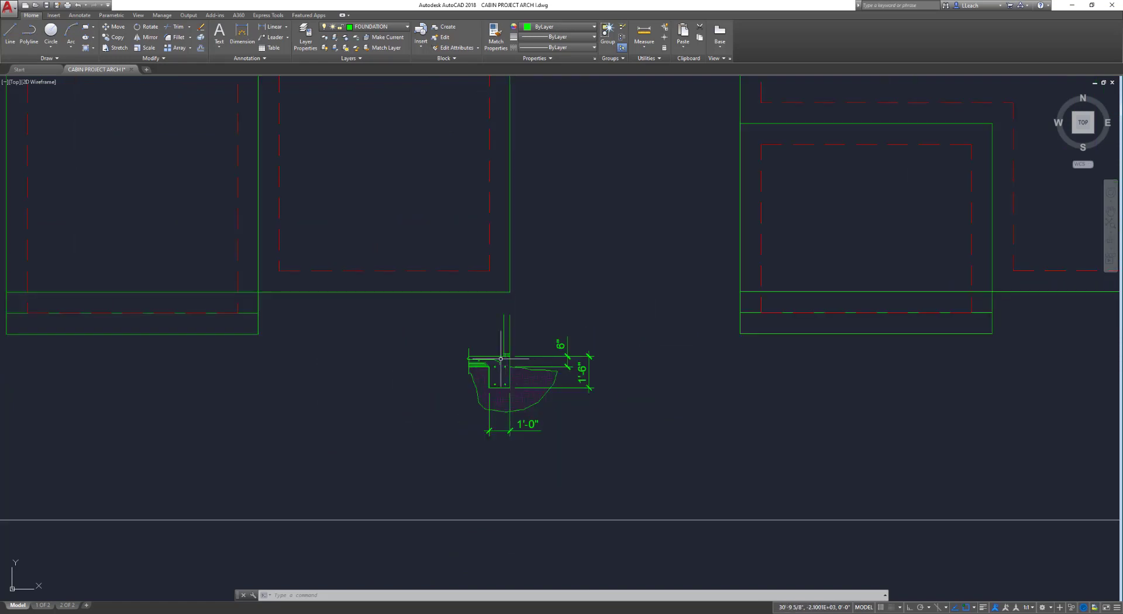
{"action": "scroll", "coordinate": [491, 362], "scroll_direction": "up", "scroll_amount": 2}
{"action": "scroll", "coordinate": [491, 362], "scroll_direction": "down", "scroll_amount": 4}
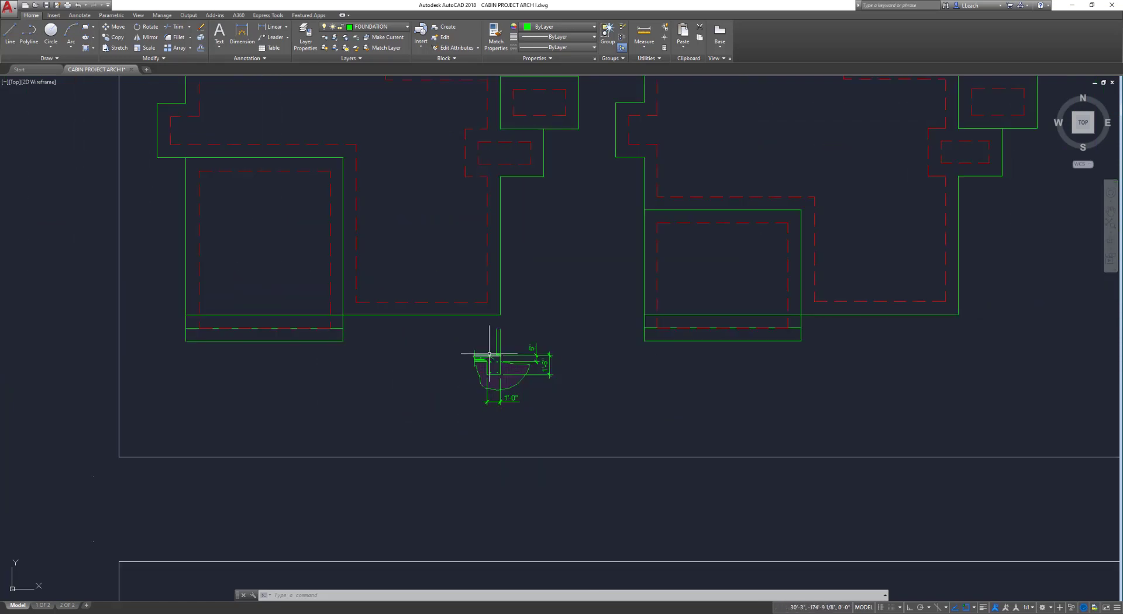
{"action": "mouse_move", "coordinate": [489, 348]}
{"action": "middle_mouse_down"}
{"action": "mouse_move", "coordinate": [502, 409]}
{"action": "mouse_move", "coordinate": [499, 374]}
{"action": "middle_mouse_up"}
{"action": "scroll", "coordinate": [502, 376], "scroll_direction": "down", "scroll_amount": 2}
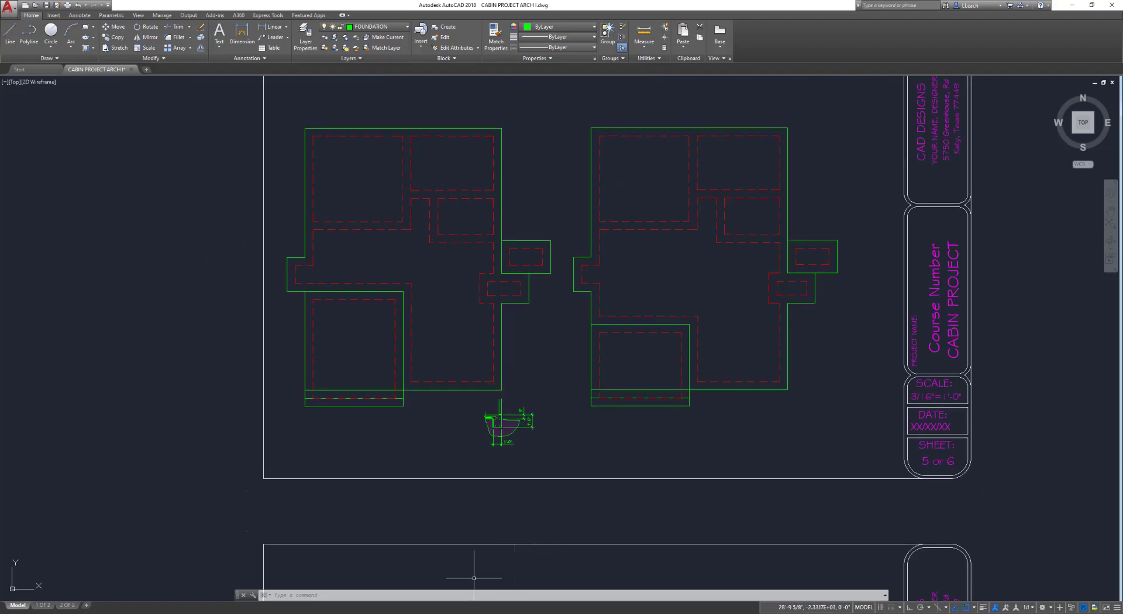